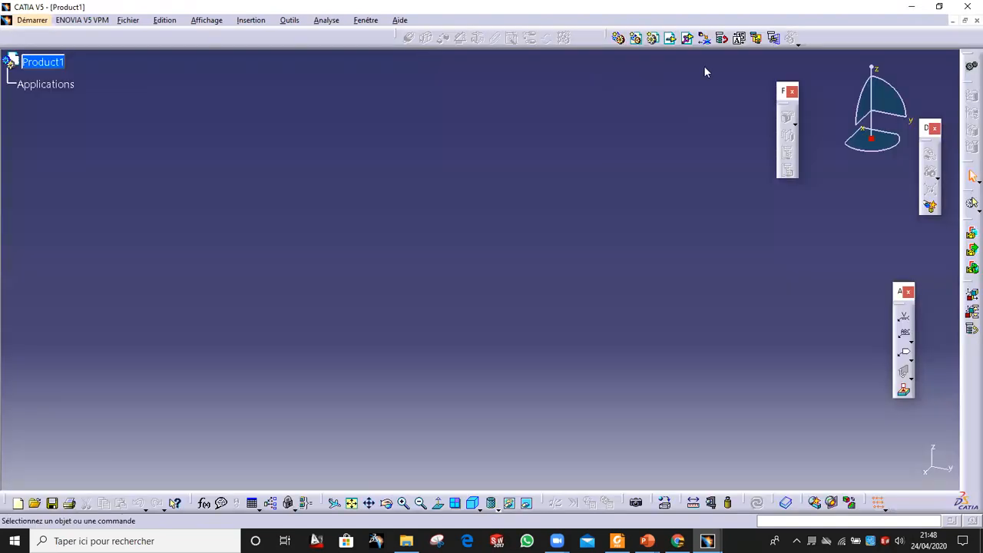
# Step: Insert the existing parts Bielle, Carter, Cylindre, Piston and Vilebrequin into Product1
pyautogui.click(671, 40)
pyautogui.click(53, 65)
pyautogui.moveTo(386, 189); pyautogui.dragTo(298, 89)
pyautogui.click(879, 508)
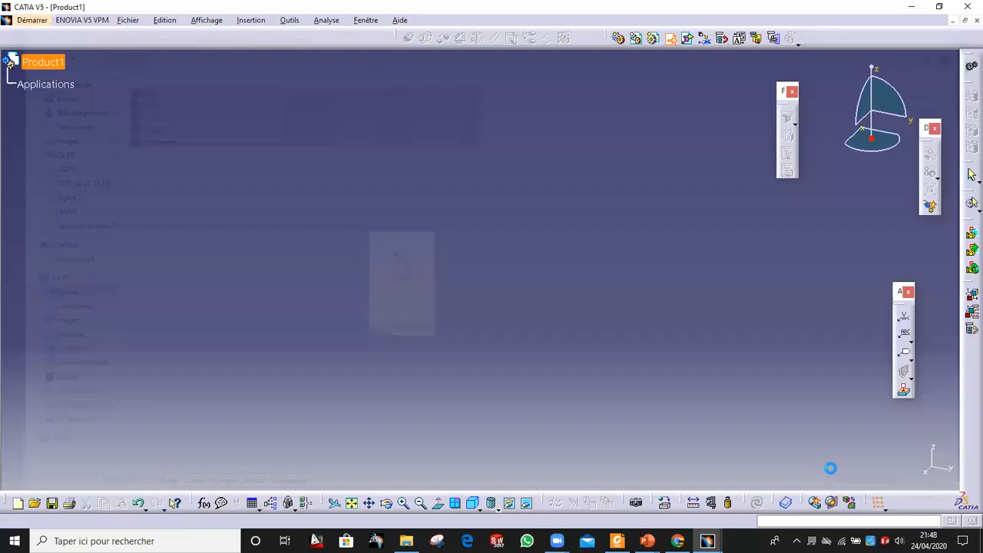
# Step: Separate the overlapping parts by moving the piston and then the connecting rod away from the crankshaft along the Z axis
pyautogui.moveTo(463, 323); pyautogui.dragTo(680, 244, button='middle')
pyautogui.moveTo(672, 171); pyautogui.dragTo(906, 208, button='middle')
pyautogui.click(931, 154)
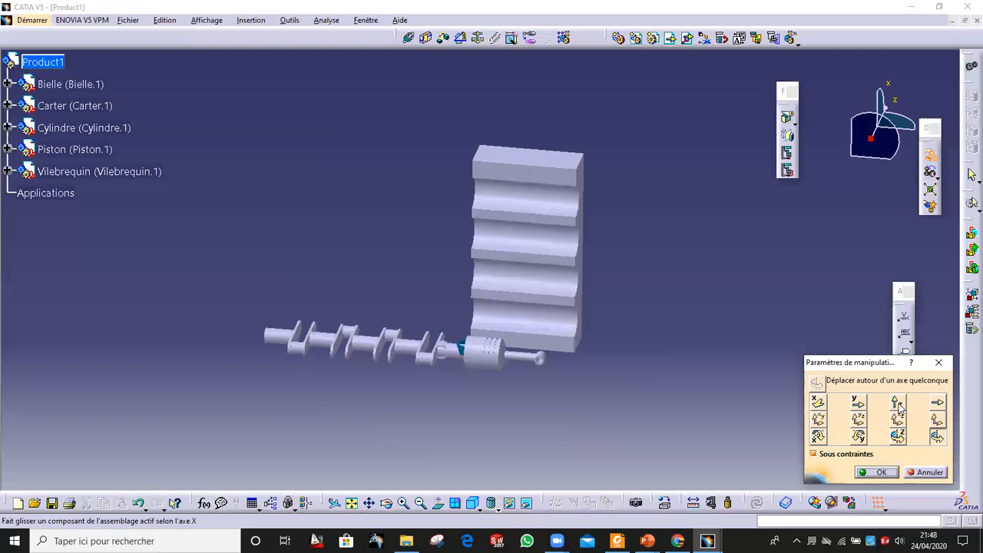
pyautogui.moveTo(620, 427); pyautogui.dragTo(492, 346, button='middle')
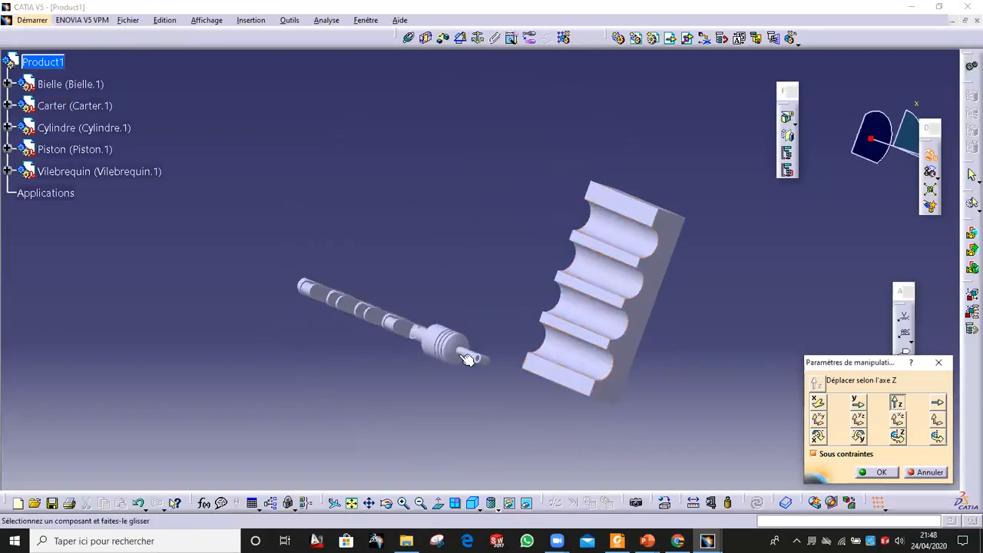
pyautogui.moveTo(501, 336); pyautogui.dragTo(507, 358)
pyautogui.moveTo(500, 351); pyautogui.dragTo(461, 362, button='middle')
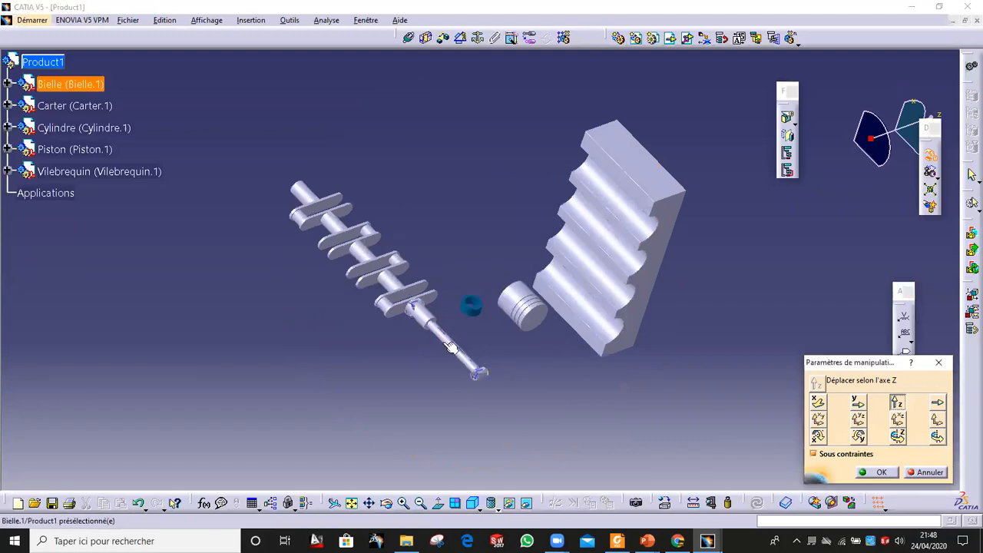
pyautogui.moveTo(456, 355); pyautogui.dragTo(342, 384)
pyautogui.click(876, 472)
# Step: Fix the crankshaft in place with a Fix constraint
pyautogui.moveTo(428, 459); pyautogui.dragTo(494, 94, button='middle')
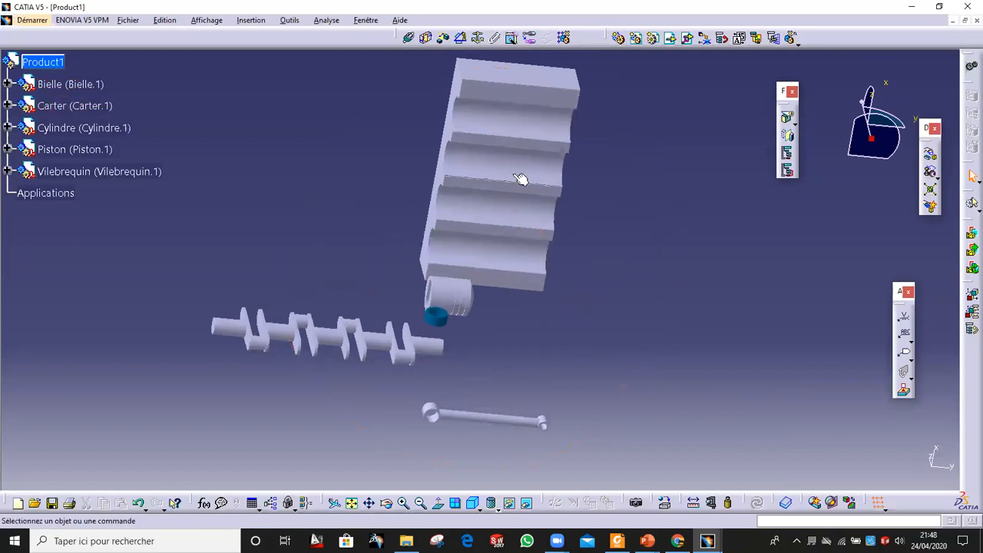
pyautogui.moveTo(553, 260); pyautogui.dragTo(461, 307, button='middle')
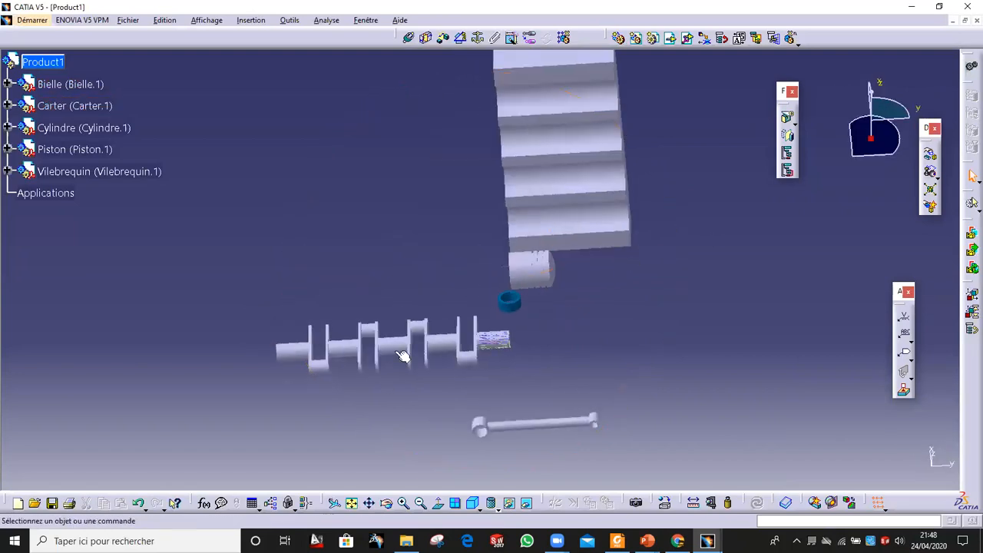
pyautogui.moveTo(467, 213); pyautogui.dragTo(482, 231, button='middle')
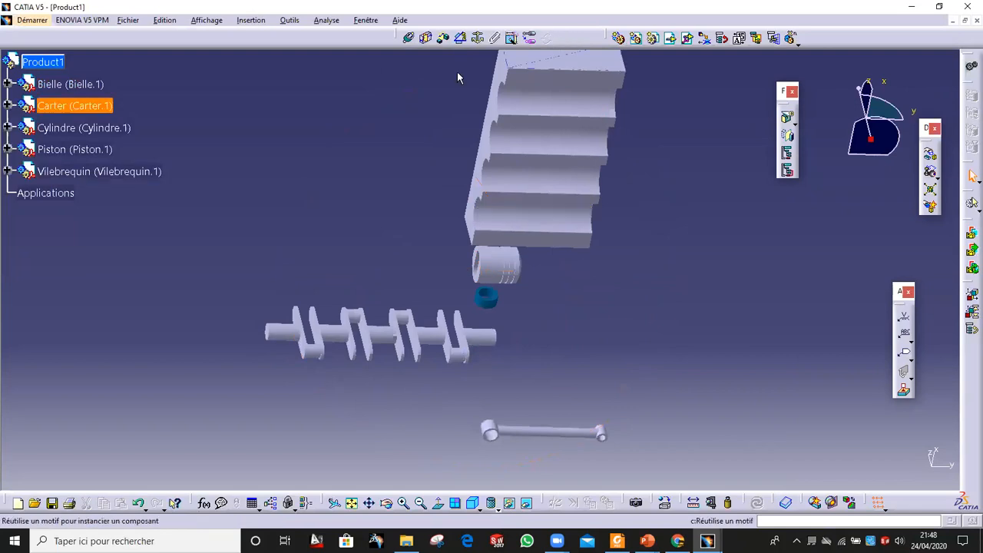
pyautogui.click(484, 342)
# Step: Add a coincidence constraint between the axis of the connecting rod's larger end and the crankshaft's crankpin nearest the engine block
pyautogui.moveTo(484, 342); pyautogui.dragTo(480, 301, button='middle')
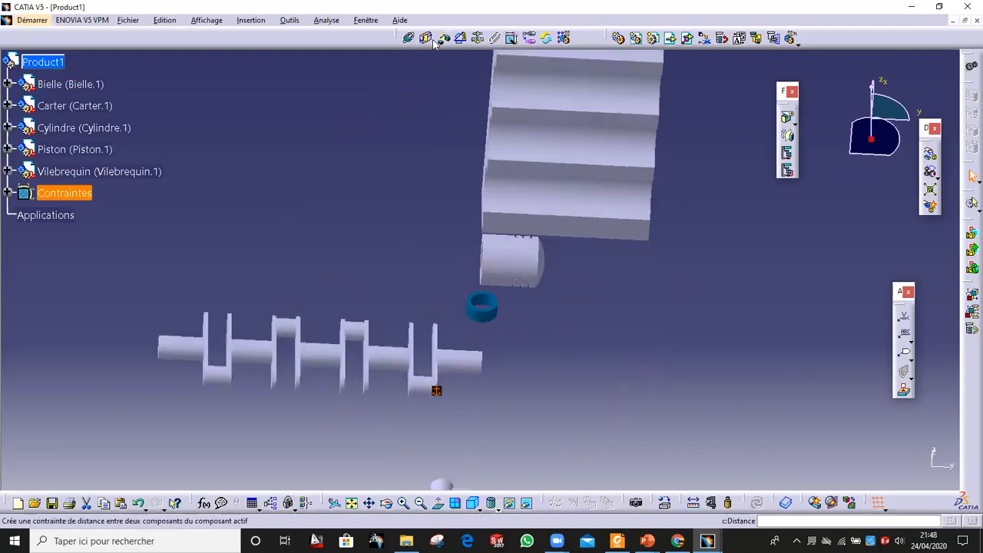
pyautogui.click(411, 39)
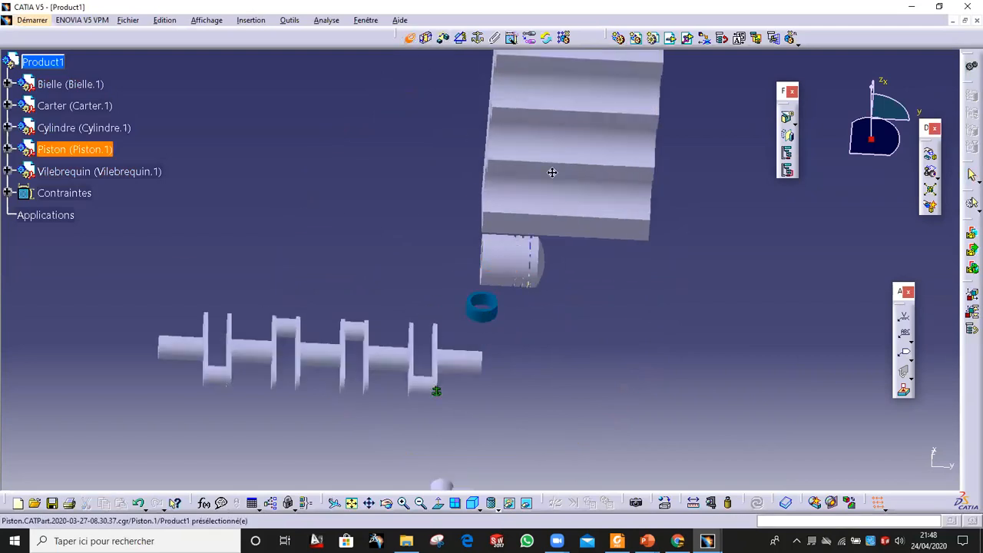
pyautogui.middleClick(476, 424)
pyautogui.moveTo(480, 387); pyautogui.dragTo(476, 278, button='middle')
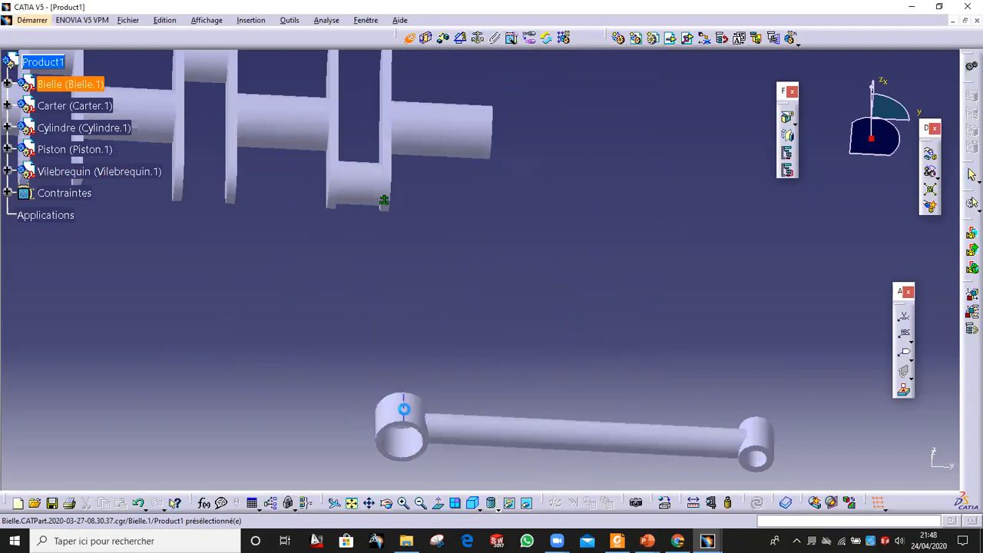
pyautogui.click(395, 369)
pyautogui.click(361, 179)
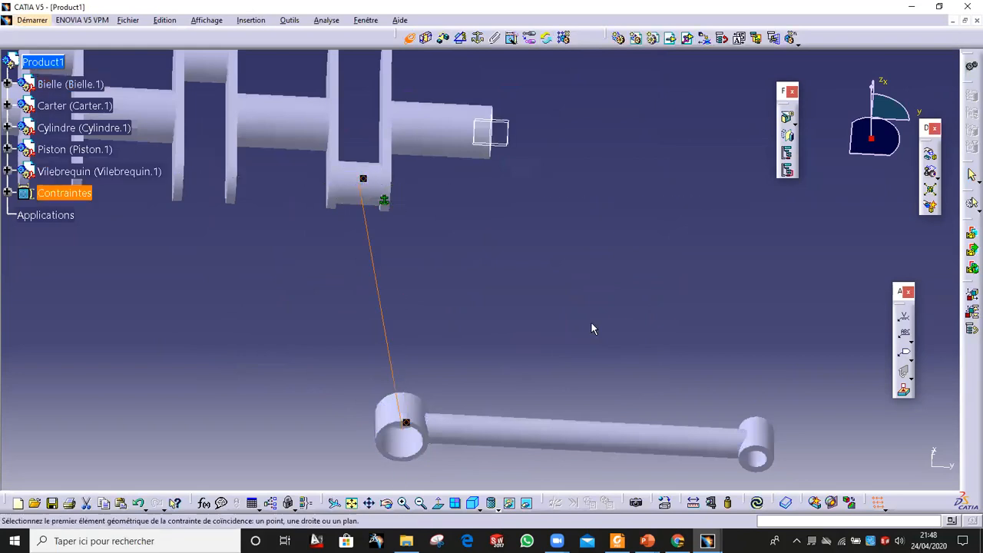
# Step: Constrain the crank web's inner face coincident with the connecting rod's larger-end face, change the constraint orientation and update the assembly
pyautogui.moveTo(404, 364); pyautogui.dragTo(440, 265, button='middle')
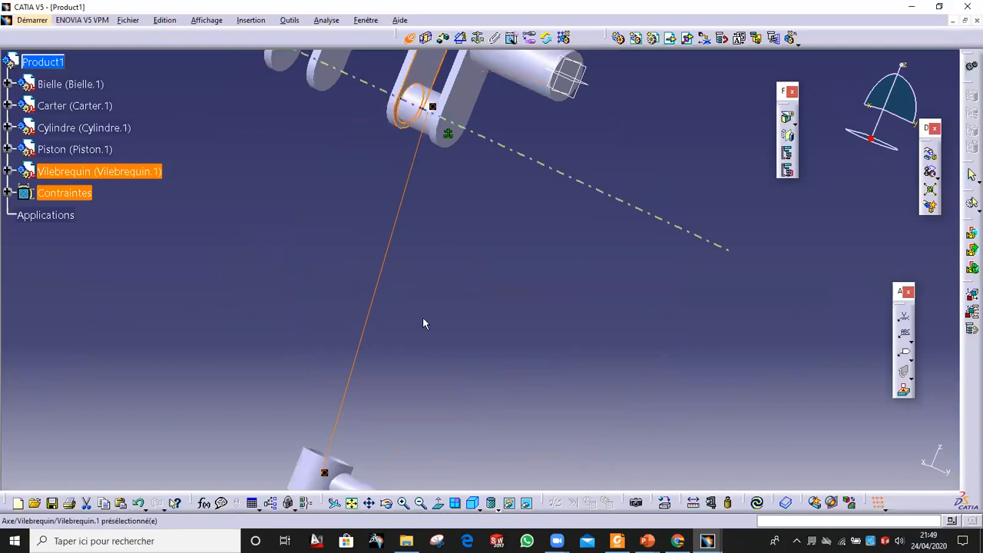
pyautogui.moveTo(545, 222); pyautogui.dragTo(396, 308, button='middle')
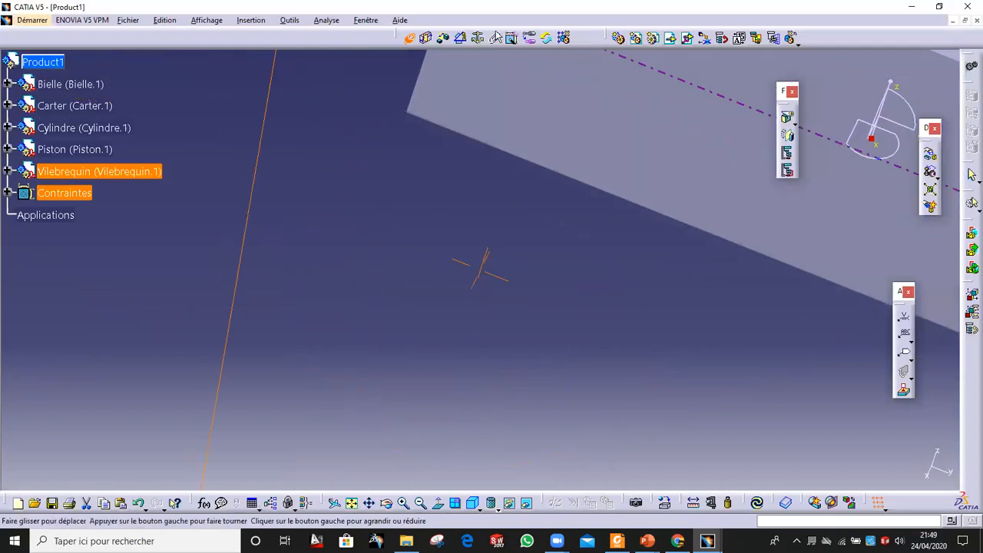
pyautogui.moveTo(307, 454); pyautogui.dragTo(343, 205, button='middle')
pyautogui.click(336, 203)
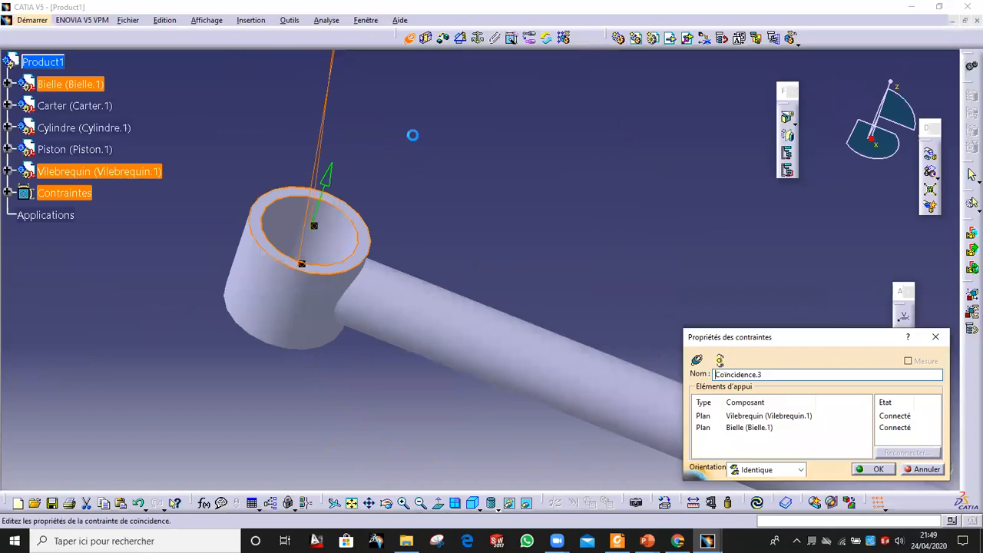
pyautogui.click(799, 470)
pyautogui.click(755, 510)
pyautogui.press('Return')
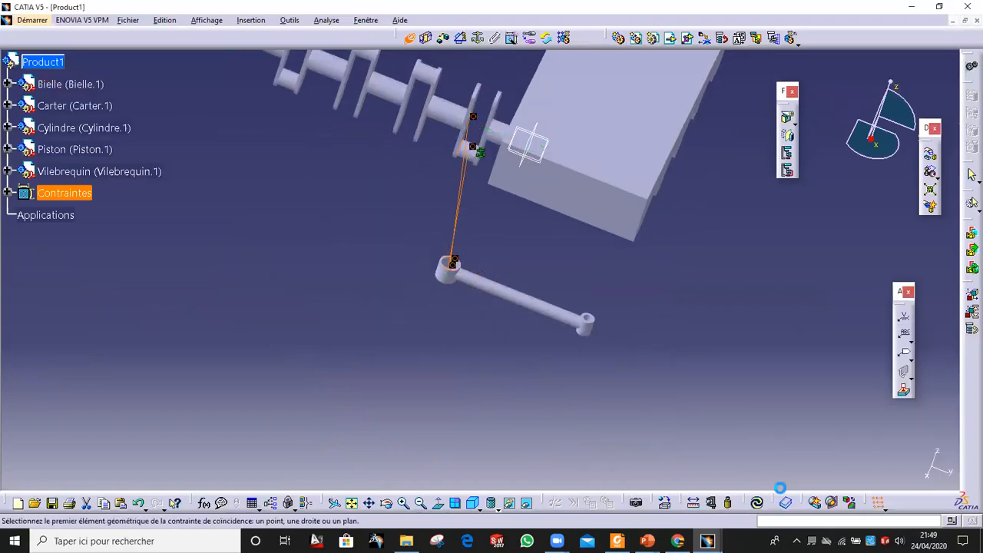
pyautogui.click(759, 506)
# Step: Add a coincidence constraint between the piston's pin axis and the axis of the connecting rod's smaller end
pyautogui.moveTo(485, 208); pyautogui.dragTo(637, 287, button='middle')
pyautogui.moveTo(567, 204); pyautogui.dragTo(436, 375, button='middle')
pyautogui.moveTo(534, 317); pyautogui.dragTo(482, 279, button='middle')
pyautogui.click(574, 252)
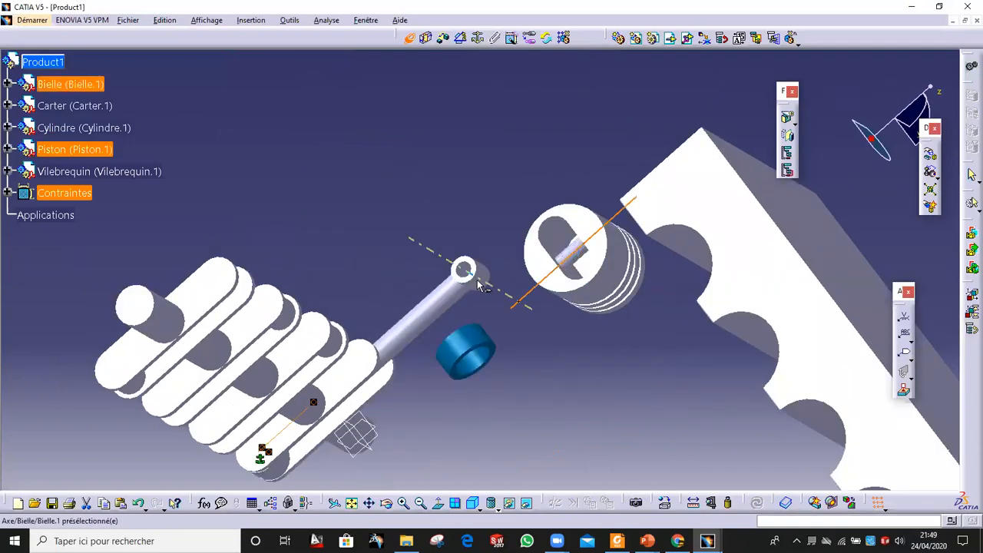
# Step: Constrain the piston's flat inner face coincident with the connecting rod's smaller-end face using the Opposée orientation, and update the assembly
pyautogui.moveTo(494, 223); pyautogui.dragTo(724, 367, button='middle')
pyautogui.moveTo(524, 159)
pyautogui.mouseDown(button='middle')
pyautogui.moveTo(473, 100)
pyautogui.moveTo(492, 152)
pyautogui.moveTo(515, 154)
pyautogui.mouseUp(button='middle')
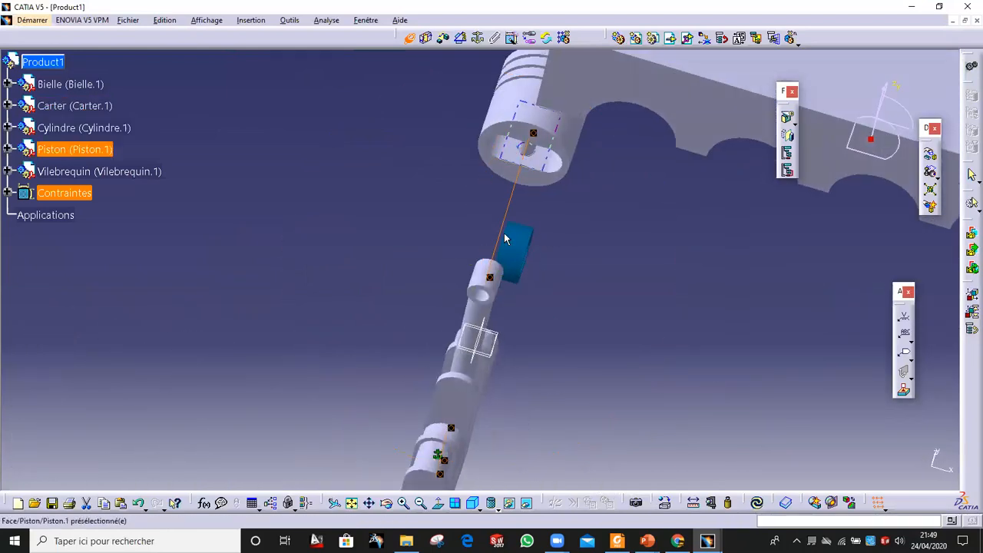
pyautogui.moveTo(478, 289); pyautogui.dragTo(582, 376, button='middle')
pyautogui.click(439, 376)
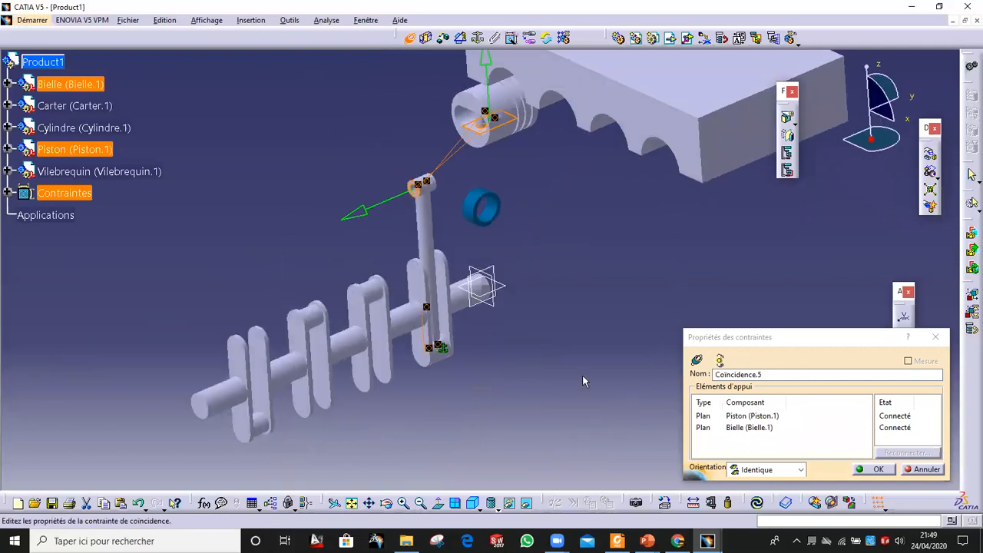
pyautogui.click(798, 470)
pyautogui.click(757, 497)
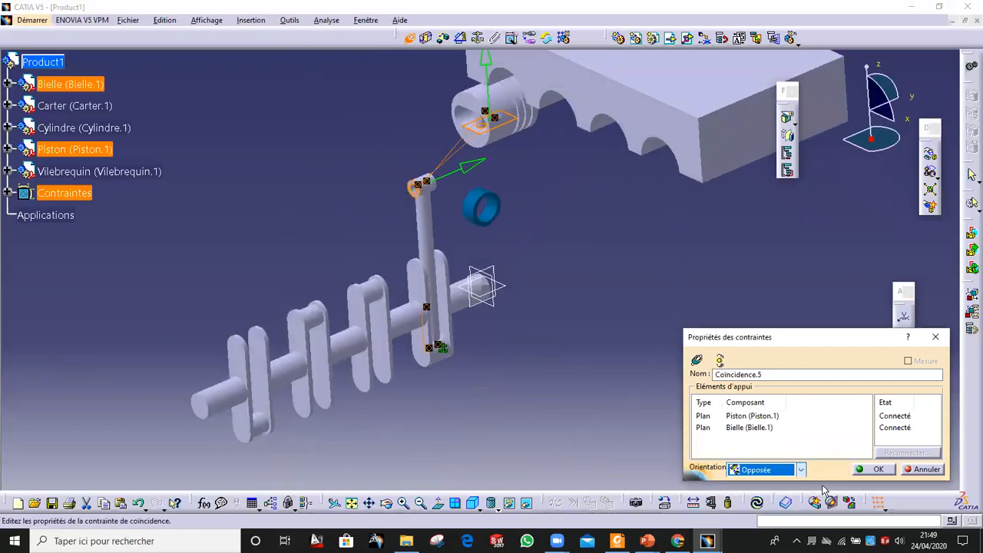
pyautogui.click(879, 469)
pyautogui.click(758, 503)
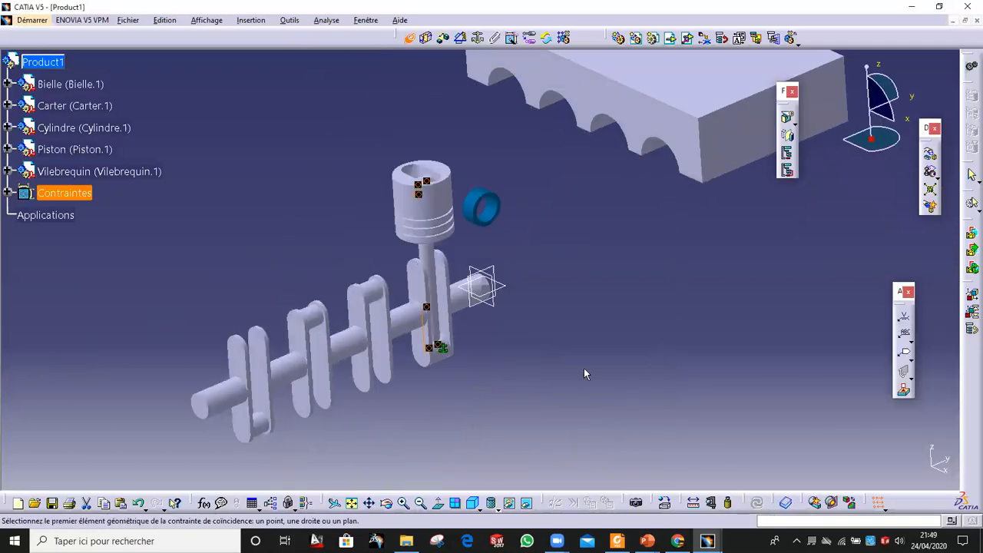
# Step: Rotate the piston about its pin axis with the Manipulation tool so its crown faces away from the crankshaft
pyautogui.moveTo(580, 287); pyautogui.dragTo(538, 323, button='middle')
pyautogui.moveTo(405, 190); pyautogui.dragTo(598, 365, button='middle')
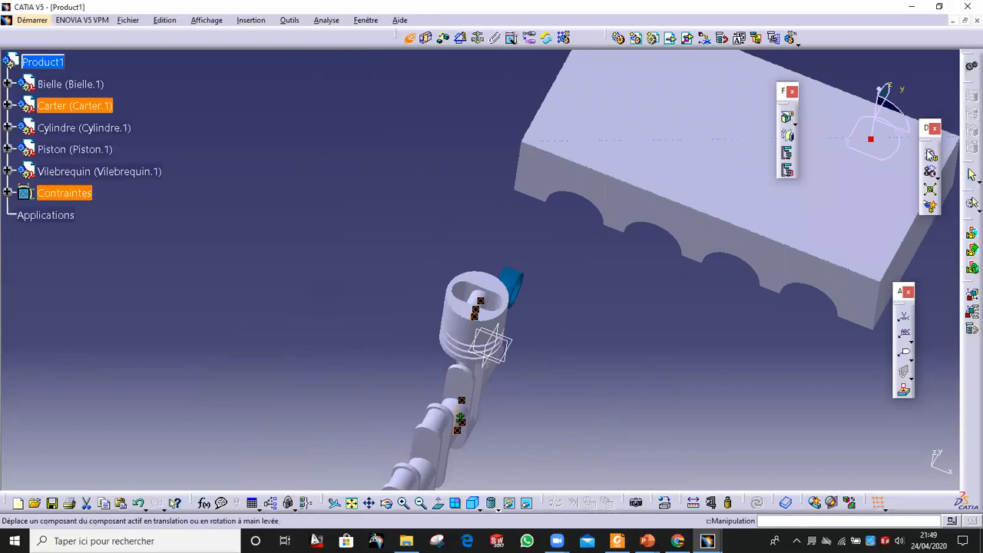
pyautogui.click(931, 153)
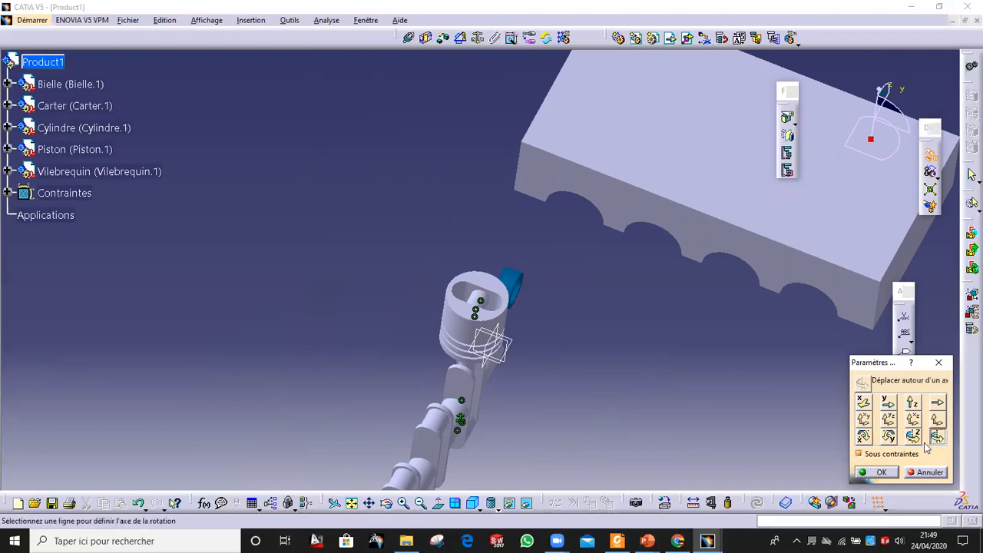
pyautogui.click(480, 295)
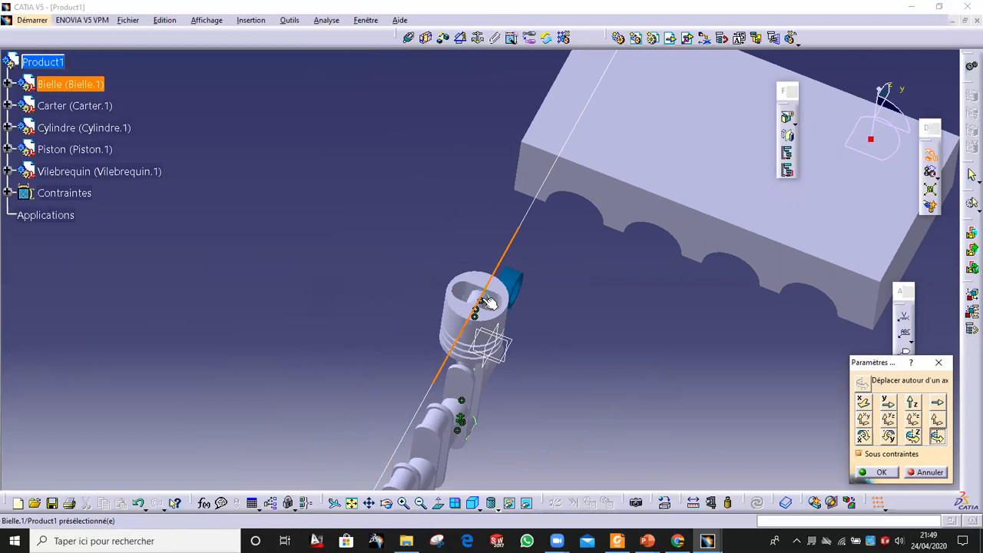
pyautogui.moveTo(484, 306); pyautogui.dragTo(472, 292)
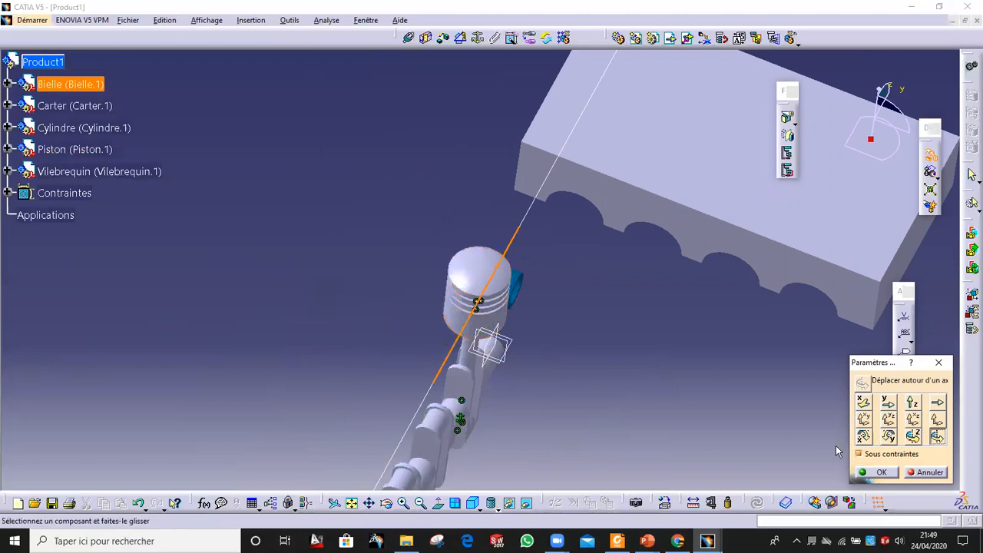
pyautogui.click(875, 472)
# Step: Add a coincidence constraint between the axis of the Cylindre ring and the crankshaft's main axis
pyautogui.moveTo(690, 446); pyautogui.dragTo(242, 289, button='middle')
pyautogui.moveTo(523, 301); pyautogui.dragTo(538, 361, button='middle')
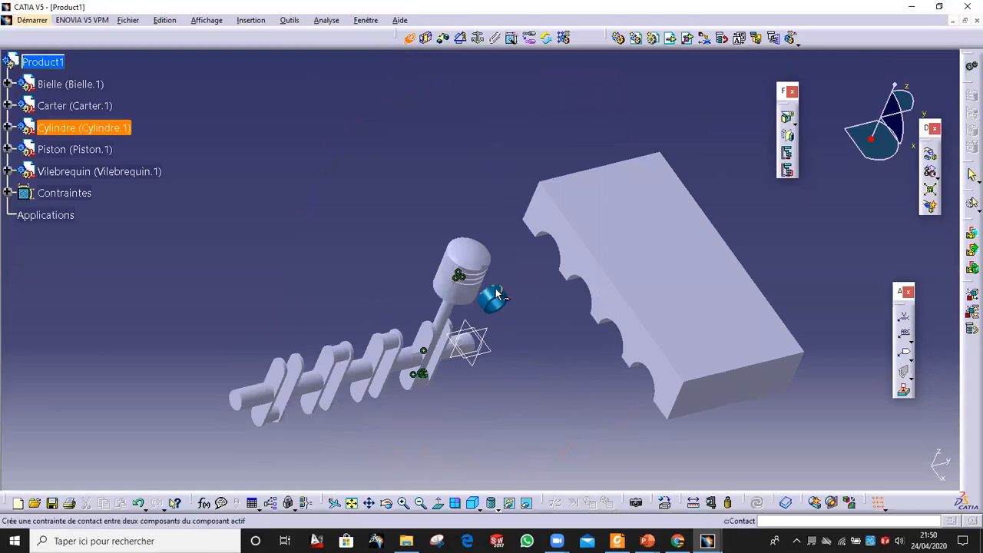
pyautogui.moveTo(496, 383); pyautogui.dragTo(242, 311, button='middle')
pyautogui.click(268, 163)
# Step: Make the Cylindre ring's flat face coincident with the crankshaft's end face, keeping the Identique orientation, and update the assembly
pyautogui.moveTo(428, 310); pyautogui.dragTo(407, 192, button='middle')
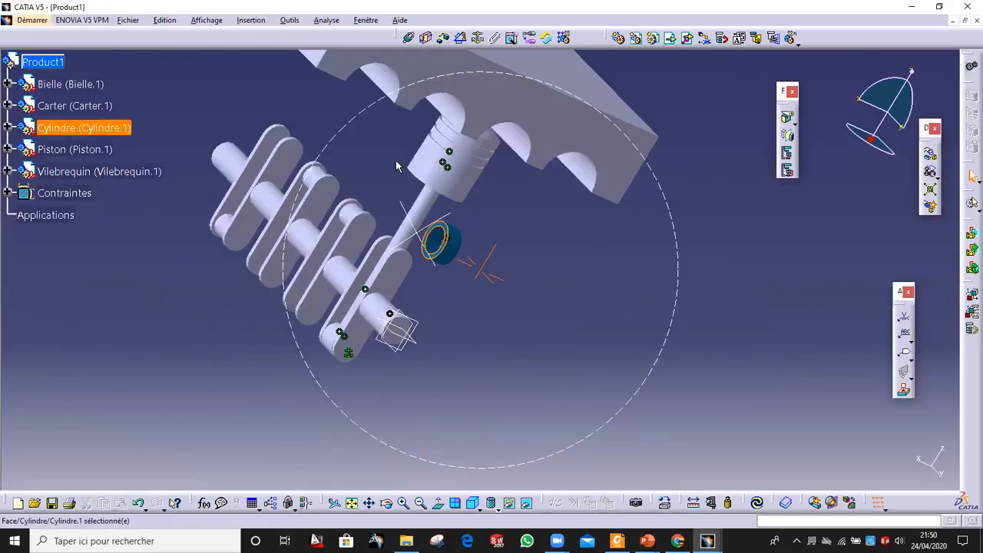
pyautogui.click(409, 41)
pyautogui.moveTo(450, 415); pyautogui.dragTo(400, 223, button='middle')
pyautogui.click(289, 391)
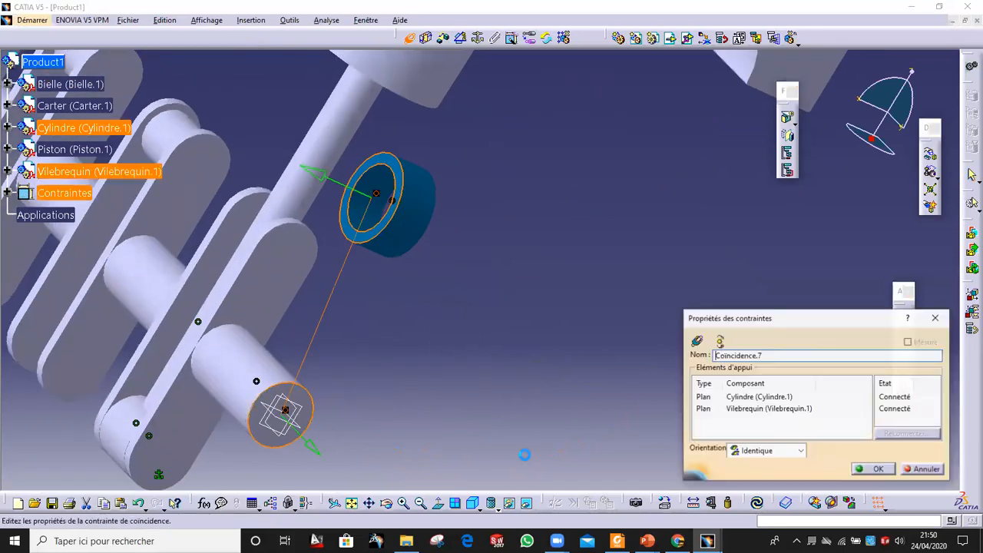
pyautogui.click(874, 469)
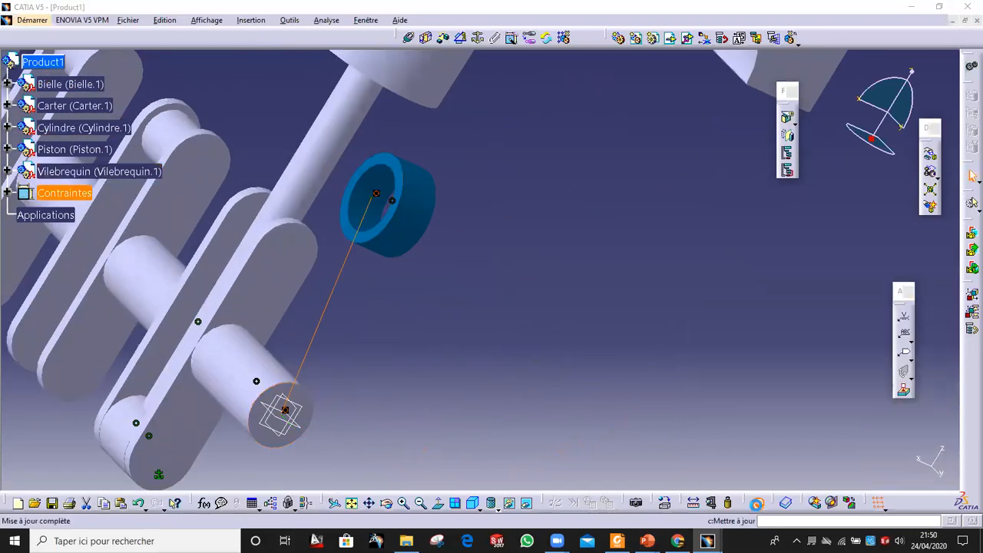
pyautogui.click(756, 504)
# Step: Copy the connecting rod and piston components, Bielle.1 and Piston.1, together
pyautogui.moveTo(446, 378); pyautogui.dragTo(369, 242, button='middle')
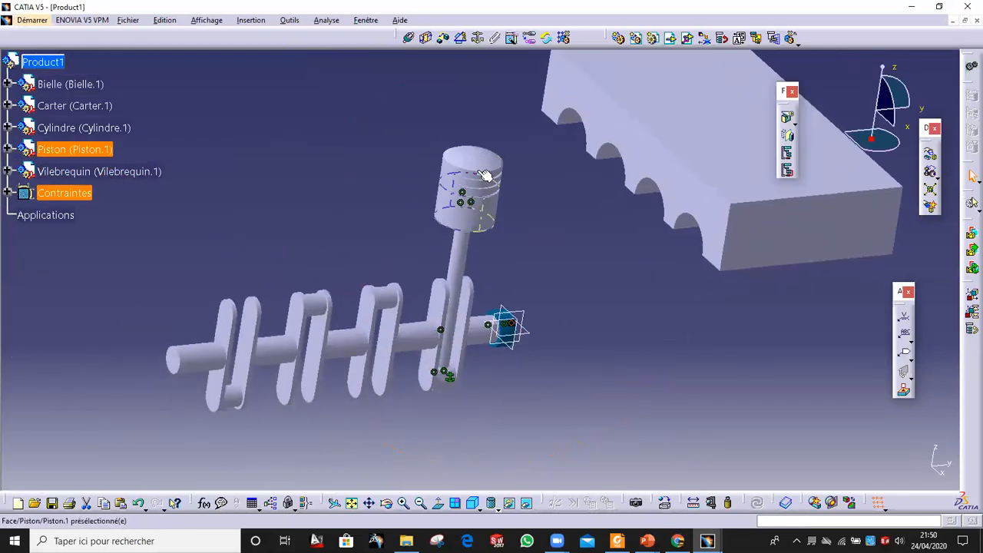
pyautogui.click(84, 89)
pyautogui.keyDown('ctrl'); pyautogui.click(81, 149); pyautogui.keyUp('ctrl')
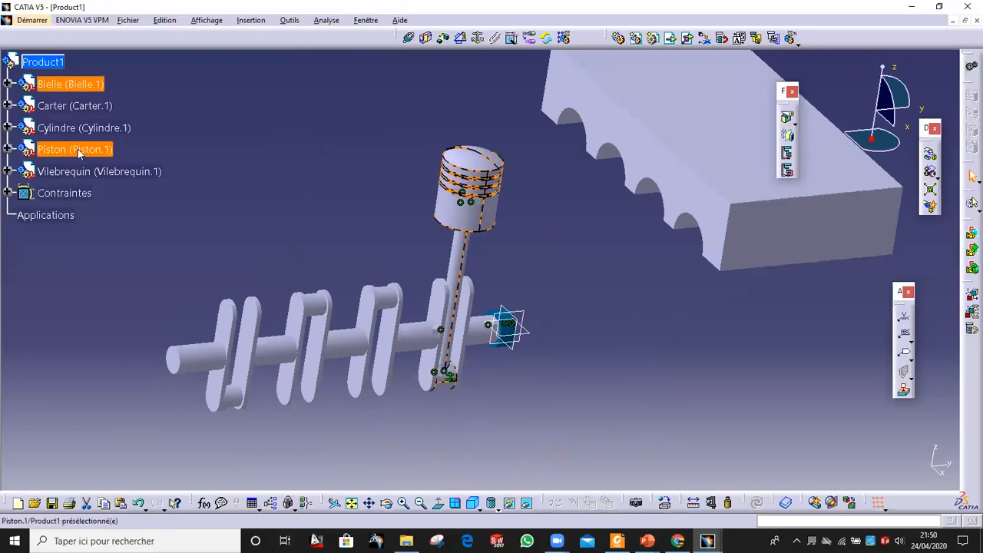
pyautogui.rightClick(81, 149)
pyautogui.click(153, 252)
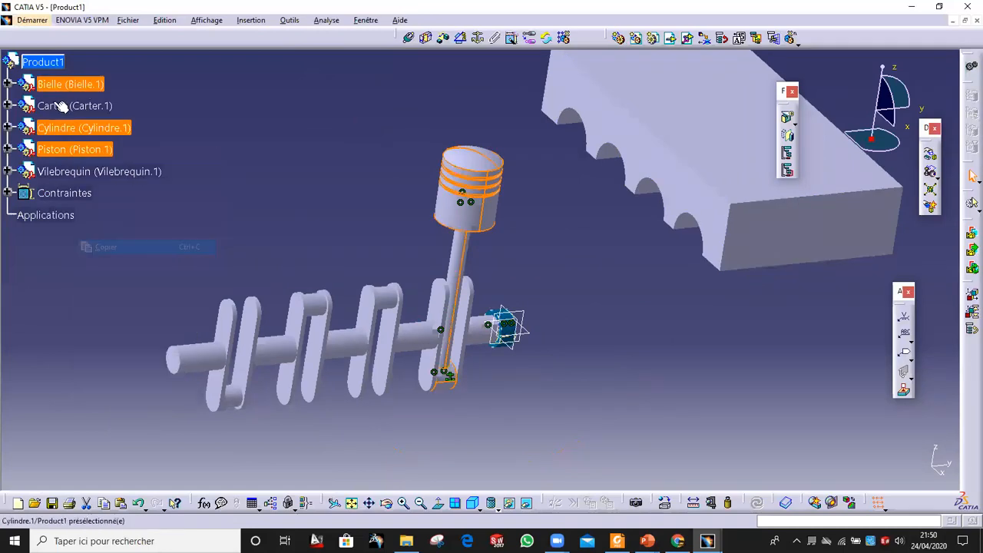
# Step: Paste the copied connecting rod and piston pair into Product1 three times
pyautogui.click(42, 62)
pyautogui.rightClick(47, 64)
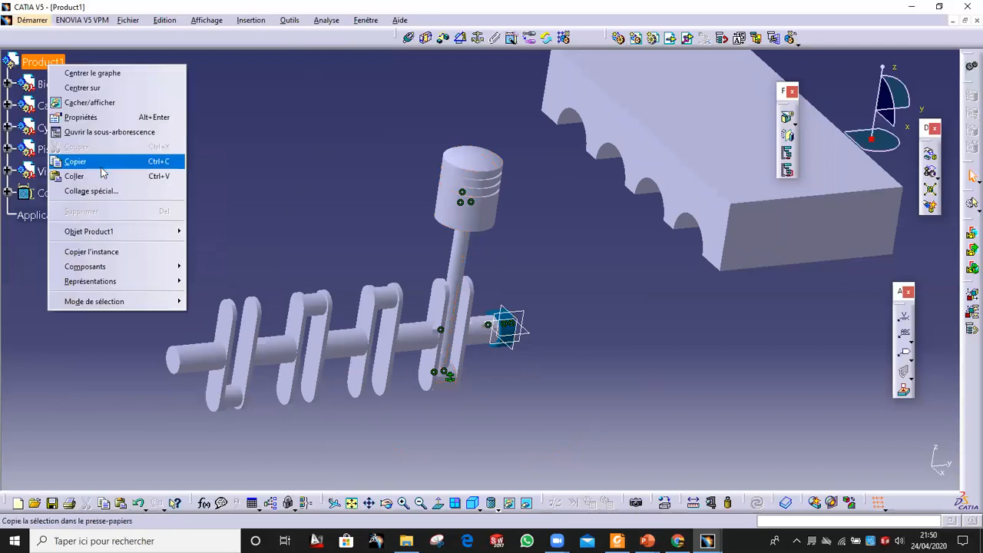
pyautogui.click(85, 176)
pyautogui.rightClick(60, 70)
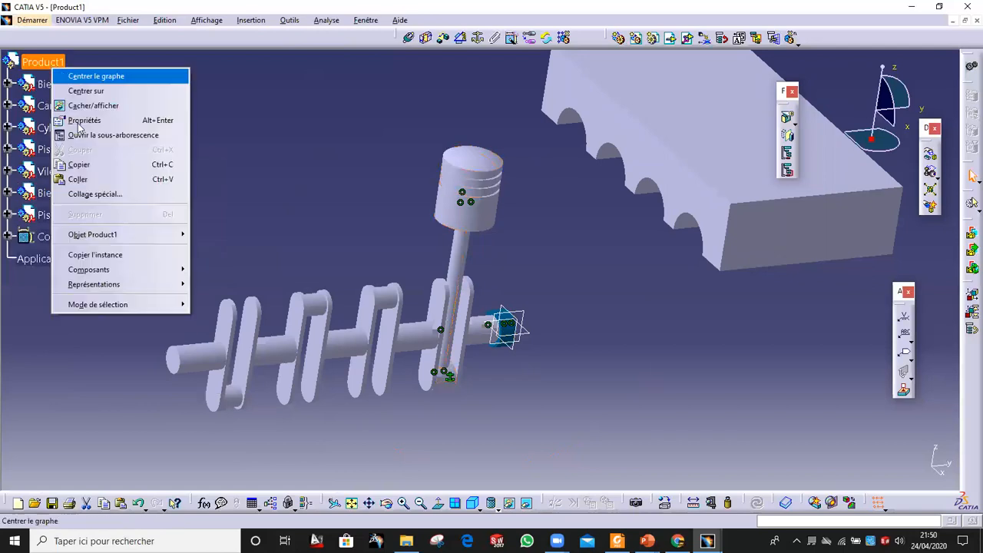
pyautogui.click(77, 179)
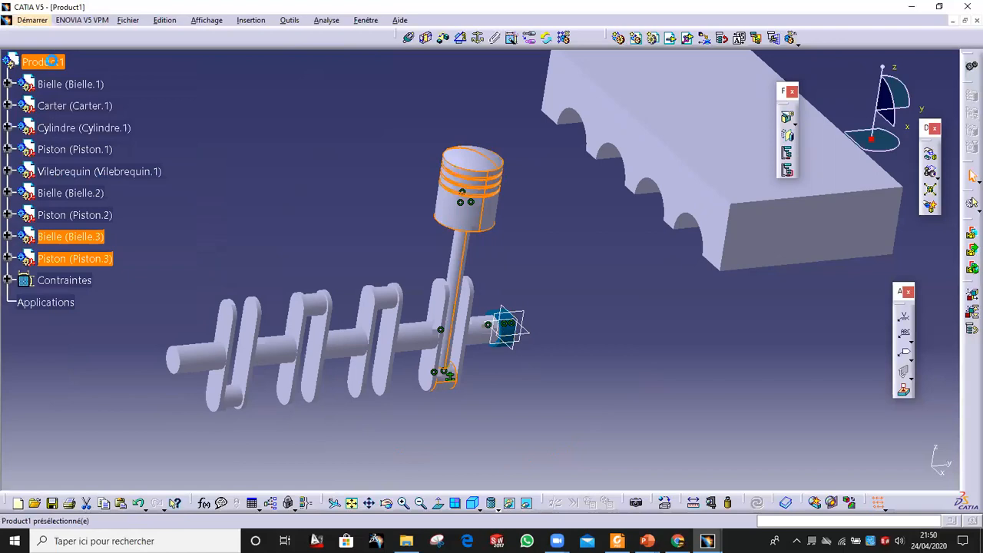
pyautogui.rightClick(50, 62)
pyautogui.click(167, 173)
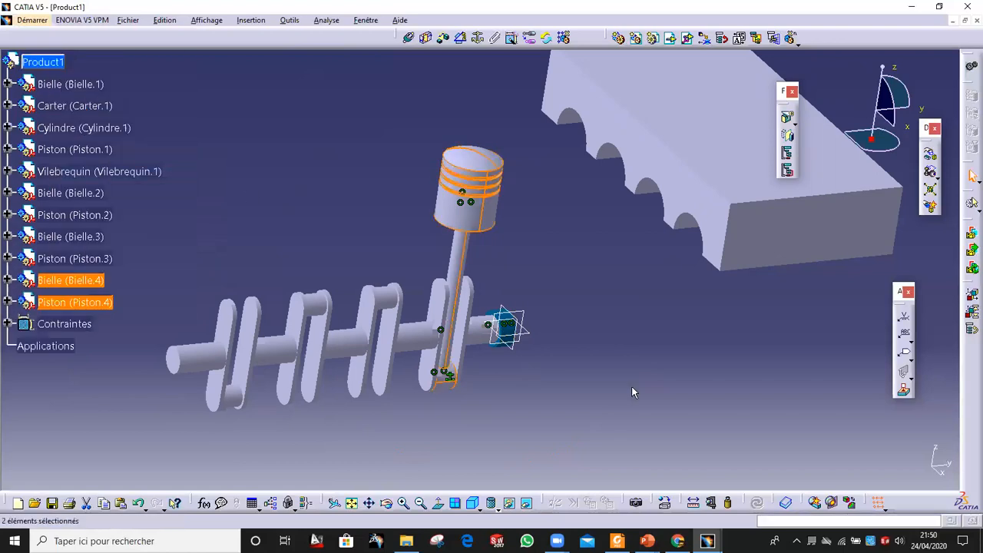
# Step: Space the three copied pistons out along the Y axis, clear of the original piston, with the Manipulation tool
pyautogui.moveTo(721, 313); pyautogui.dragTo(851, 296, button='middle')
pyautogui.click(781, 244)
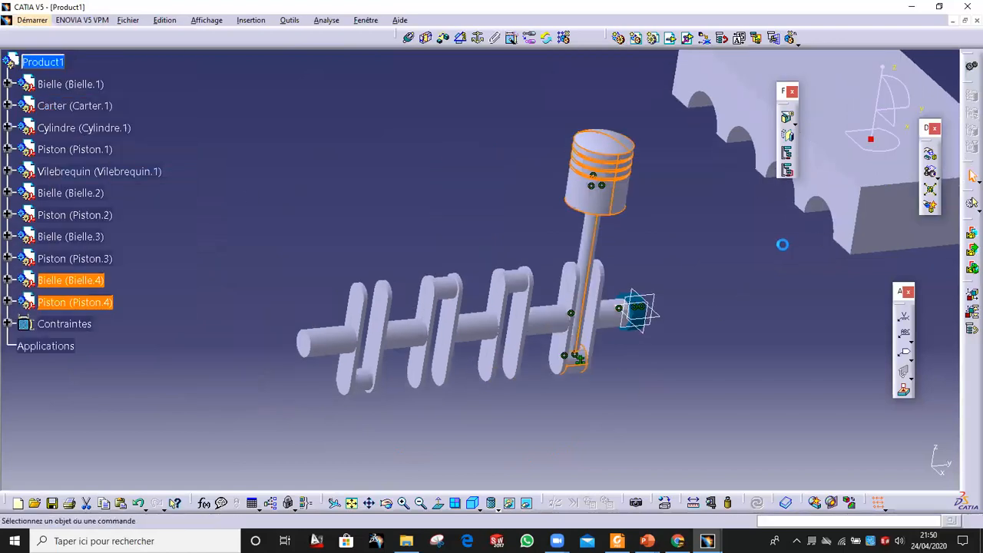
pyautogui.click(928, 154)
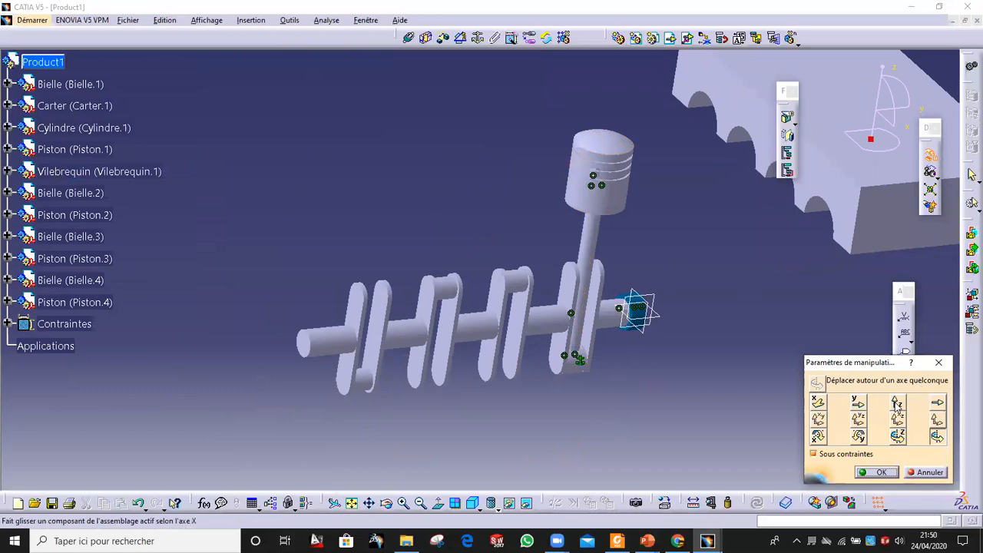
pyautogui.moveTo(617, 173); pyautogui.dragTo(511, 176)
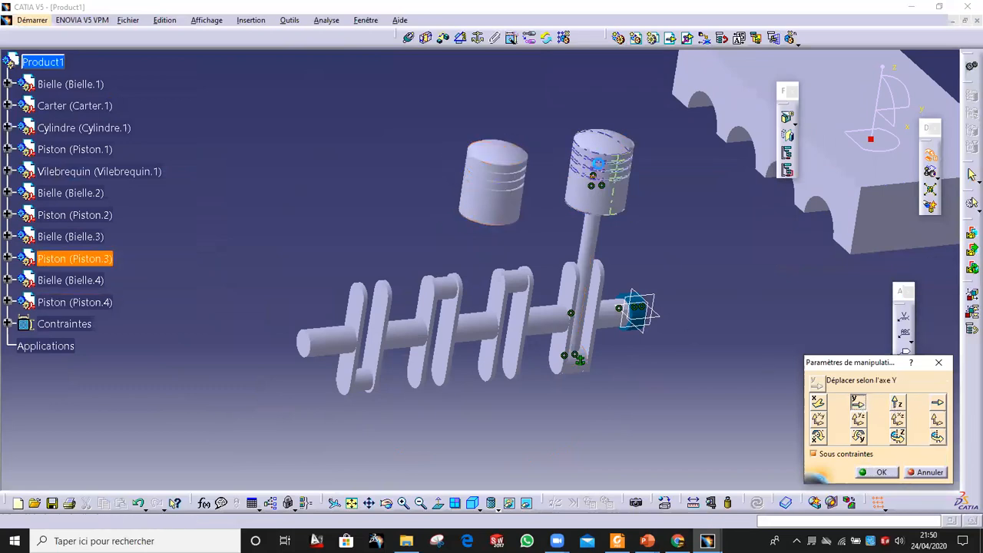
pyautogui.moveTo(445, 174); pyautogui.dragTo(405, 176)
pyautogui.moveTo(599, 173); pyautogui.dragTo(283, 203)
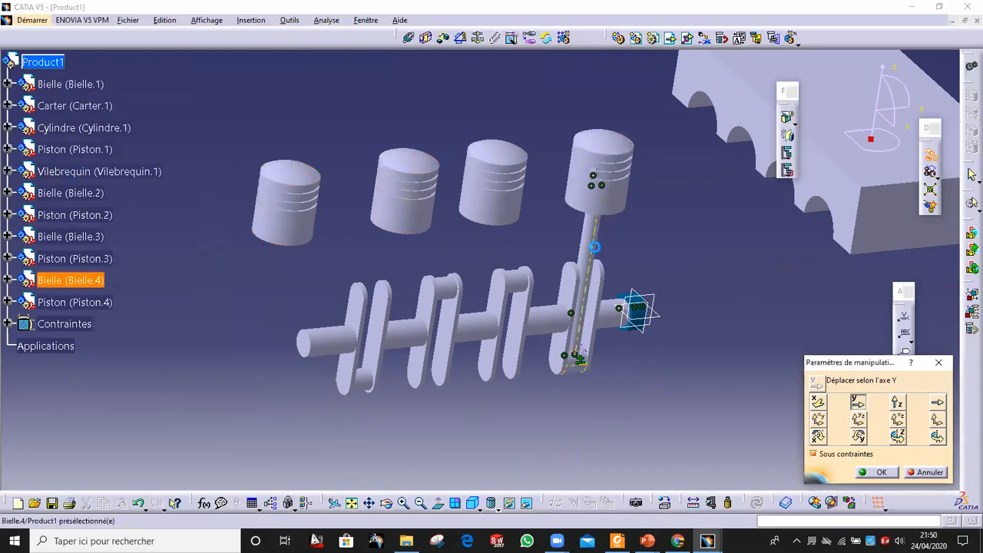
# Step: Spread the three copied connecting rods along the Y axis, away from the original rod, and finish the manipulation
pyautogui.moveTo(523, 238); pyautogui.dragTo(142, 250)
pyautogui.moveTo(597, 248); pyautogui.dragTo(466, 299)
pyautogui.moveTo(596, 247); pyautogui.dragTo(523, 239)
pyautogui.moveTo(522, 239); pyautogui.dragTo(512, 184, button='middle')
pyautogui.moveTo(513, 184); pyautogui.dragTo(367, 230)
pyautogui.moveTo(504, 199); pyautogui.dragTo(272, 307)
pyautogui.moveTo(526, 234); pyautogui.dragTo(496, 213, button='middle')
pyautogui.moveTo(482, 214); pyautogui.dragTo(445, 241)
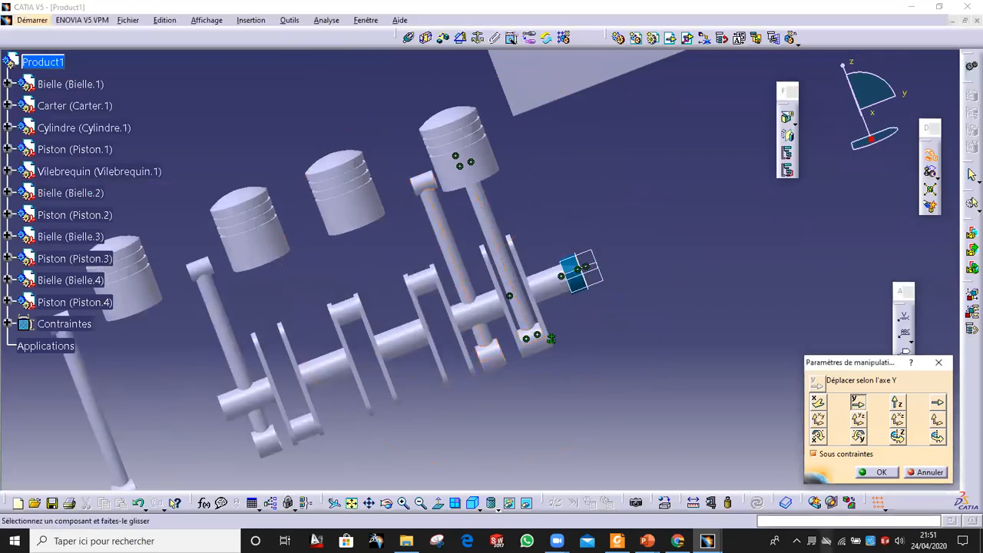
pyautogui.click(882, 472)
# Step: Constrain Bielle.2's big end to the second crankpin from the ring with coincident axes and coincident side faces in Opposée orientation
pyautogui.moveTo(582, 242); pyautogui.dragTo(537, 311, button='middle')
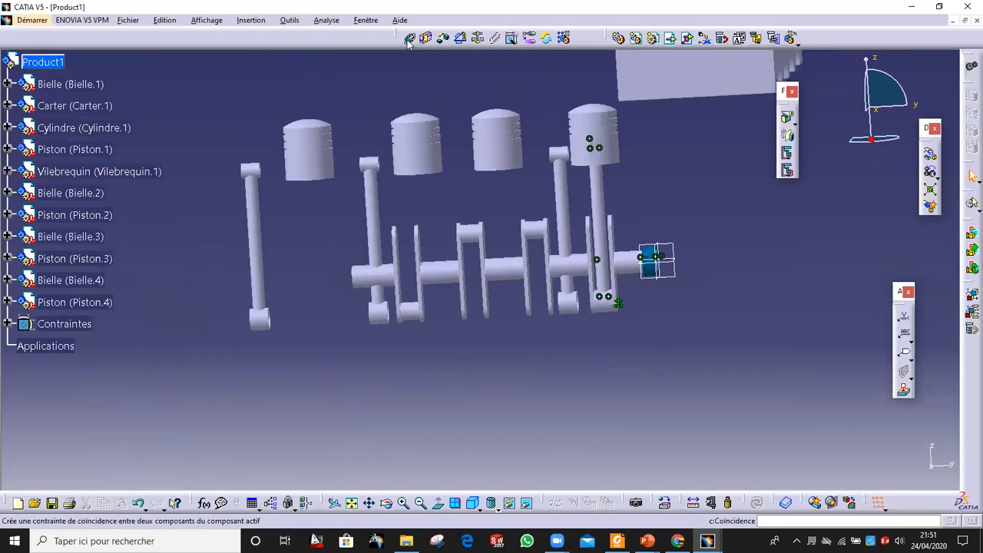
pyautogui.moveTo(566, 313); pyautogui.dragTo(714, 355, button='middle')
pyautogui.click(691, 348)
pyautogui.click(590, 169)
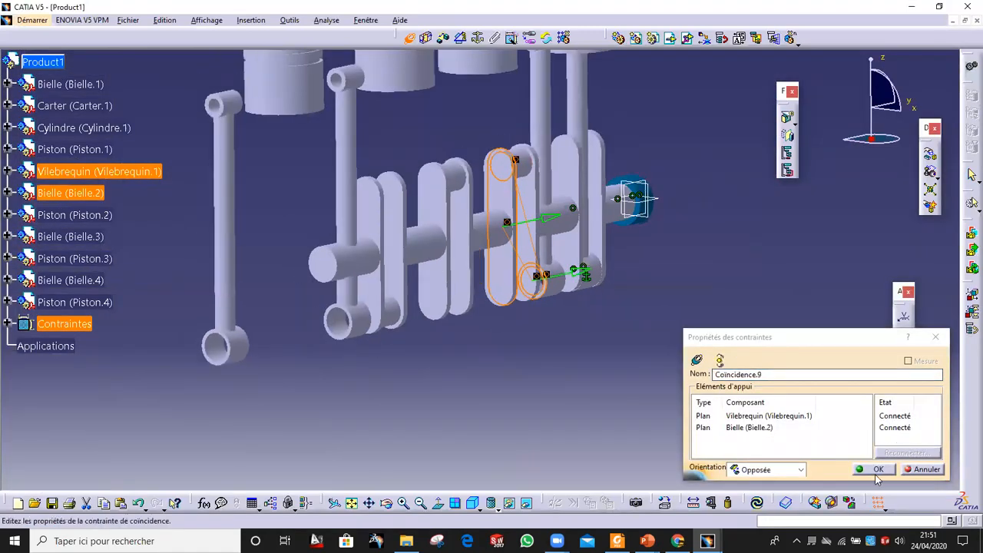
pyautogui.click(879, 469)
pyautogui.click(758, 504)
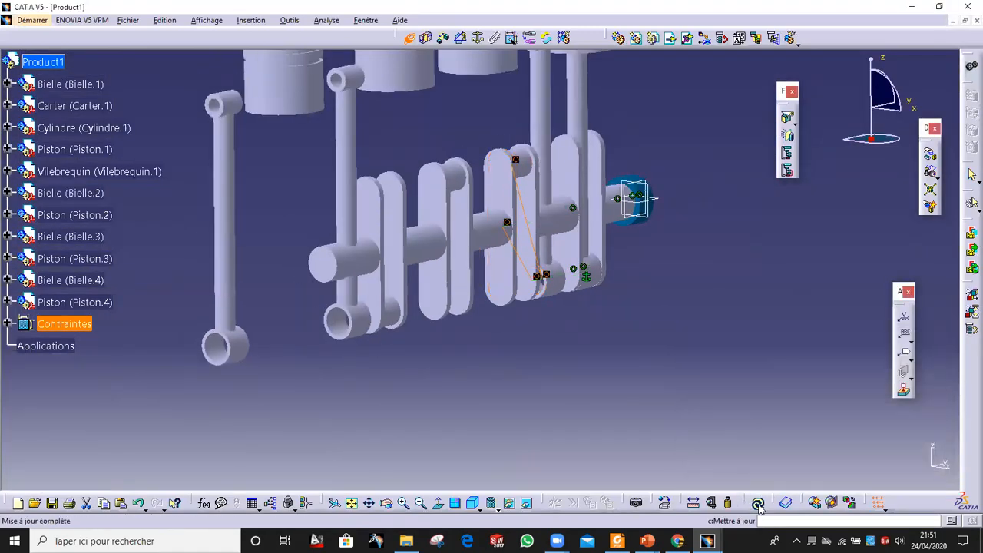
# Step: Constrain Piston.4 to Bielle.2's small end with coincident axes and coincident flat faces in Opposée orientation
pyautogui.moveTo(688, 418); pyautogui.dragTo(461, 211, button='middle')
pyautogui.click(516, 208)
pyautogui.moveTo(614, 250); pyautogui.dragTo(549, 198, button='middle')
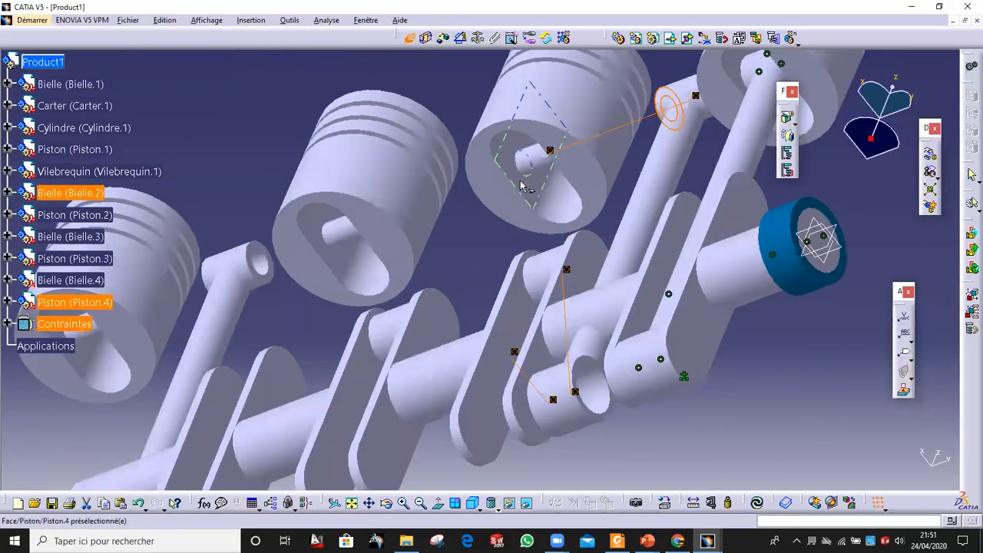
pyautogui.click(522, 184)
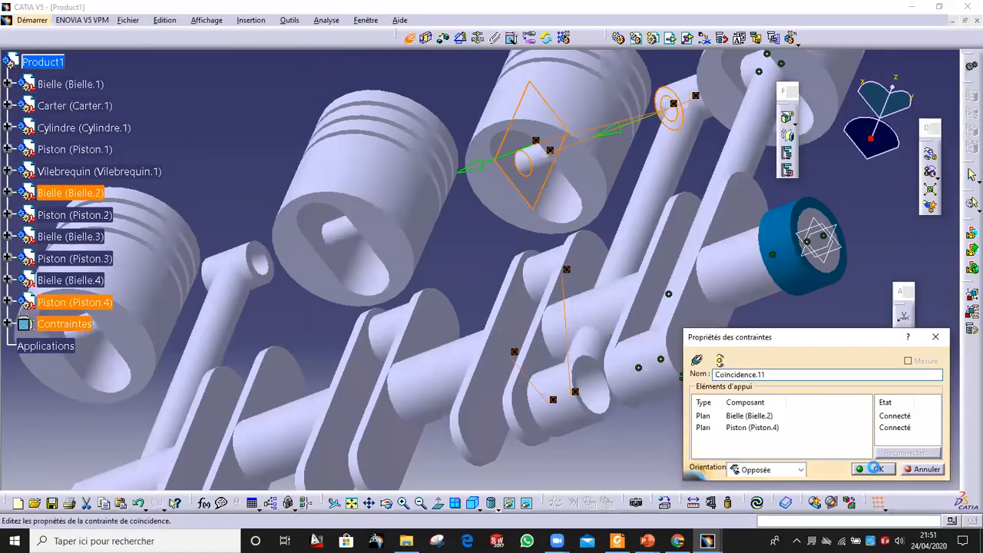
pyautogui.click(877, 471)
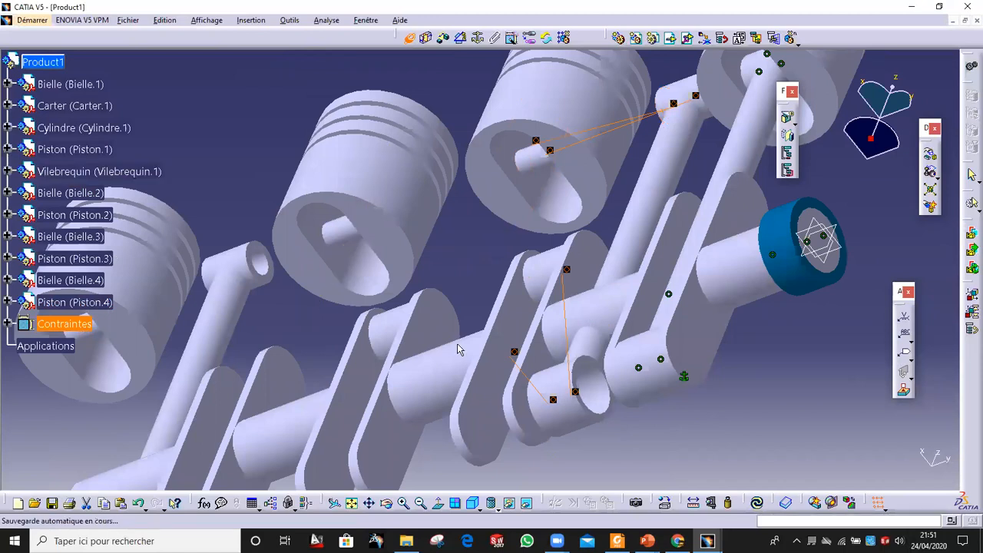
# Step: Add a coincidence constraint between Bielle.3's big-end axis and the axis of the third crankpin from the ring
pyautogui.moveTo(420, 319); pyautogui.dragTo(512, 157, button='middle')
pyautogui.moveTo(433, 235); pyautogui.dragTo(343, 324, button='middle')
pyautogui.click(344, 324)
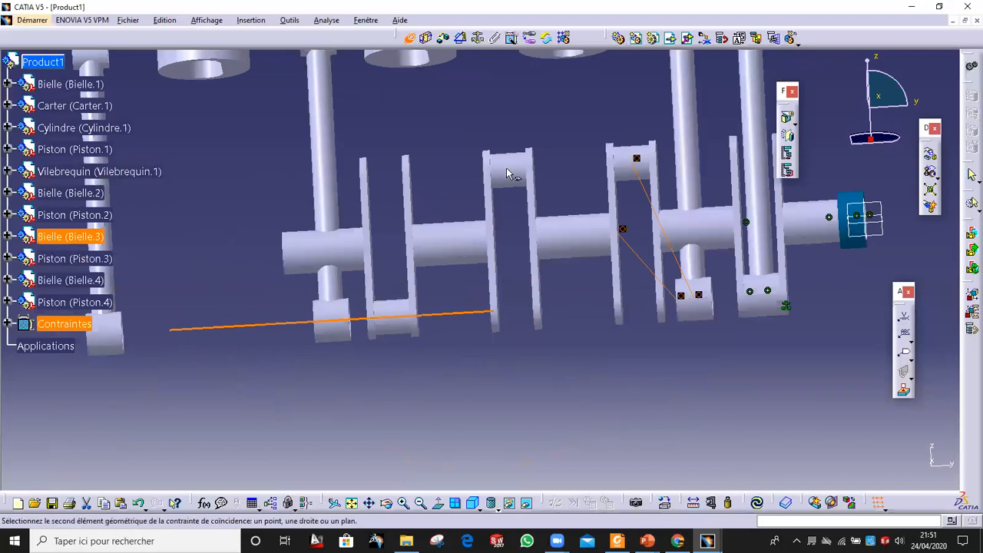
pyautogui.click(505, 166)
# Step: Make Bielle.3's big-end side face coincident with the crank web face beside its crankpin, keeping the Opposée orientation
pyautogui.moveTo(475, 269); pyautogui.dragTo(367, 295, button='middle')
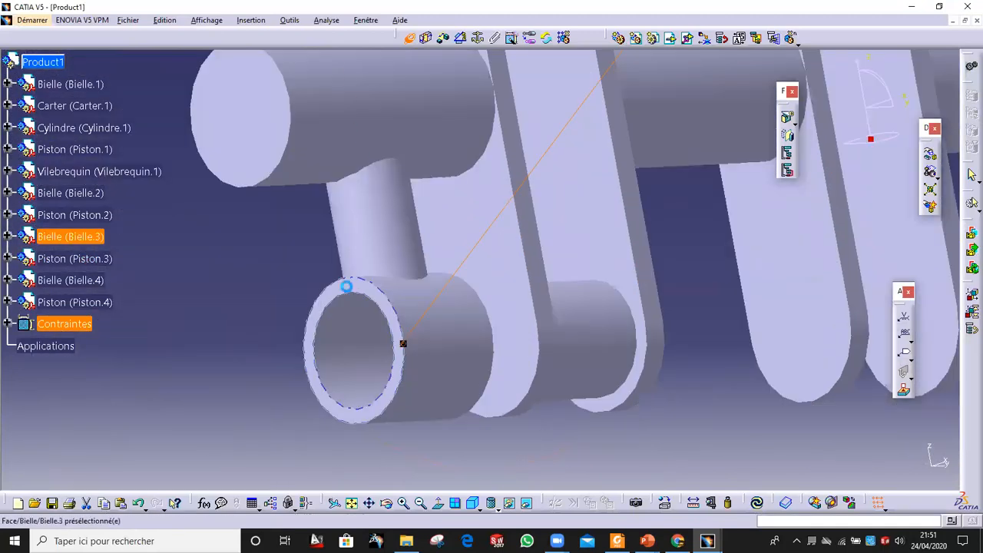
pyautogui.click(350, 292)
pyautogui.moveTo(447, 355); pyautogui.dragTo(505, 264, button='middle')
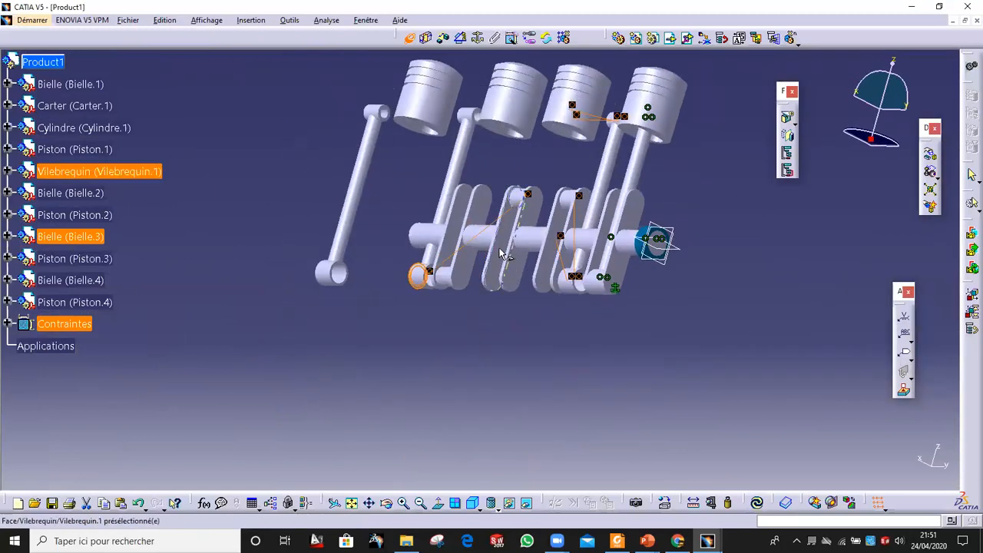
pyautogui.click(503, 256)
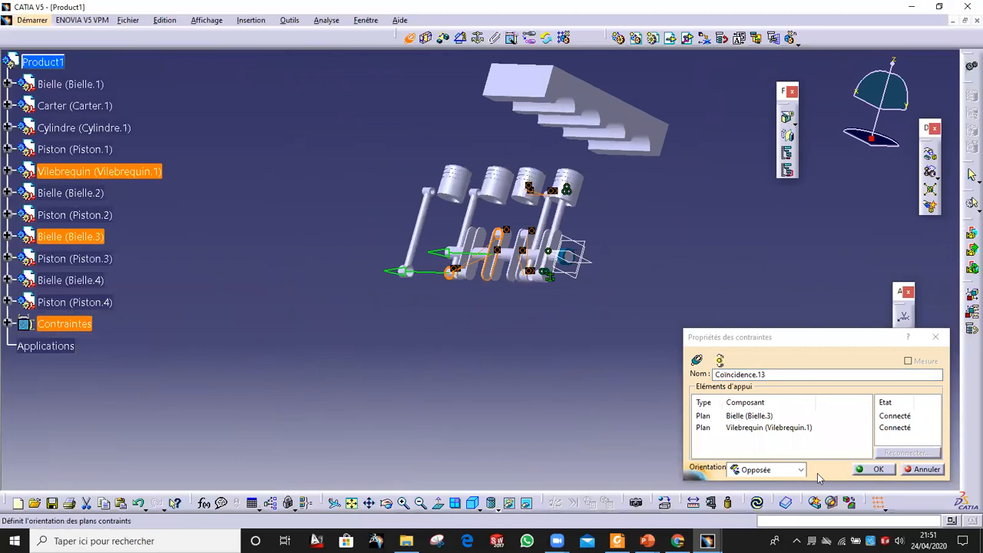
pyautogui.click(869, 474)
# Step: Update the assembly and constrain Piston.3 to Bielle.3's small end with coincident flat faces and coincident axes
pyautogui.moveTo(549, 321); pyautogui.dragTo(231, 154, button='middle')
pyautogui.moveTo(330, 299); pyautogui.dragTo(329, 196, button='middle')
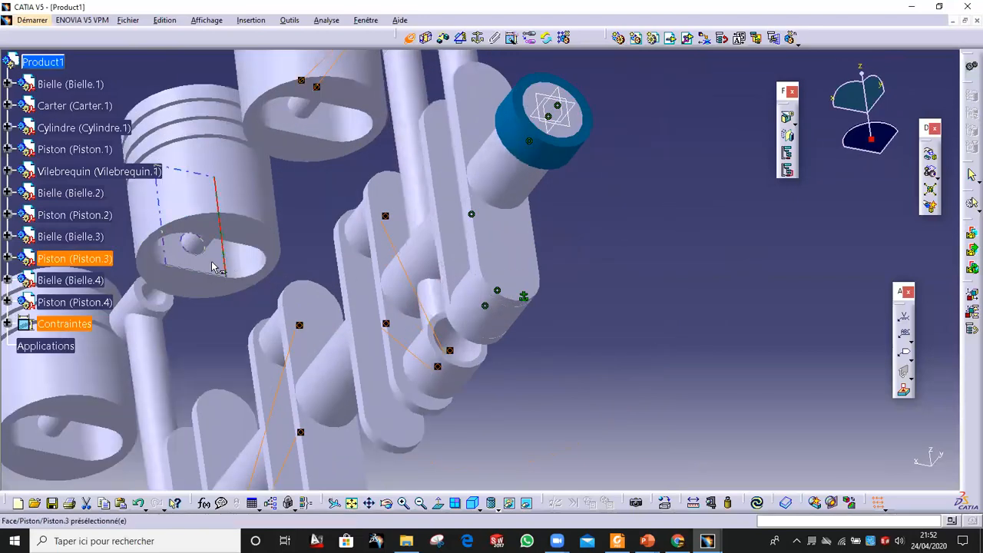
pyautogui.click(409, 40)
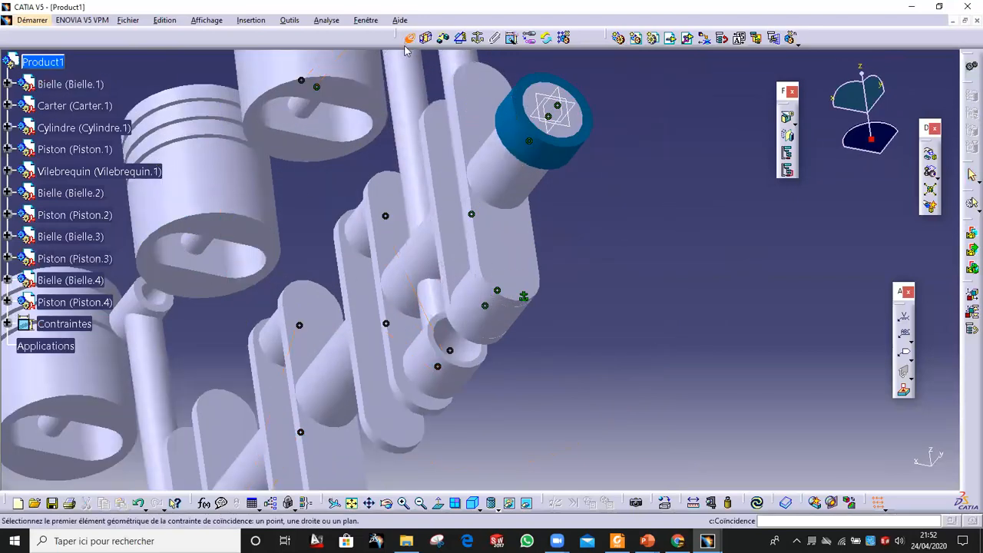
pyautogui.moveTo(276, 221); pyautogui.dragTo(654, 258, button='middle')
pyautogui.moveTo(395, 279); pyautogui.dragTo(211, 210, button='middle')
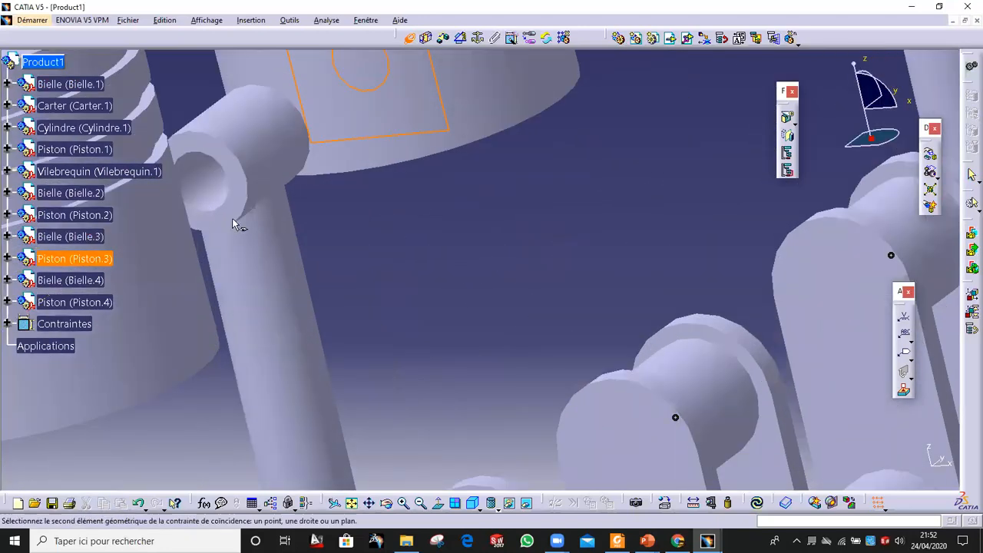
pyautogui.click(236, 209)
pyautogui.click(871, 467)
pyautogui.moveTo(484, 202); pyautogui.dragTo(443, 296, button='middle')
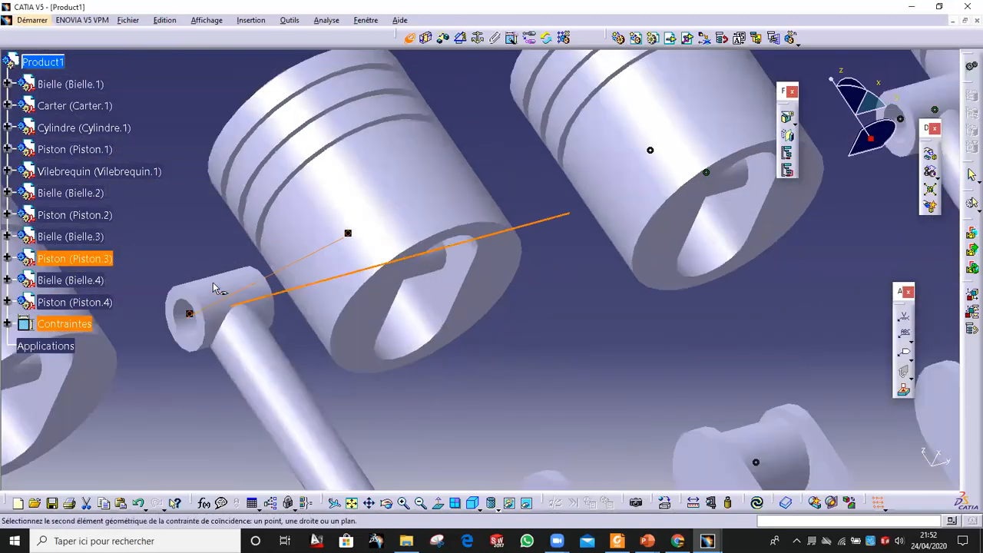
# Step: Constrain Bielle.4's big end to the last crankpin with coincident axes and coincident side faces in Opposée orientation
pyautogui.moveTo(491, 361); pyautogui.dragTo(367, 431, button='middle')
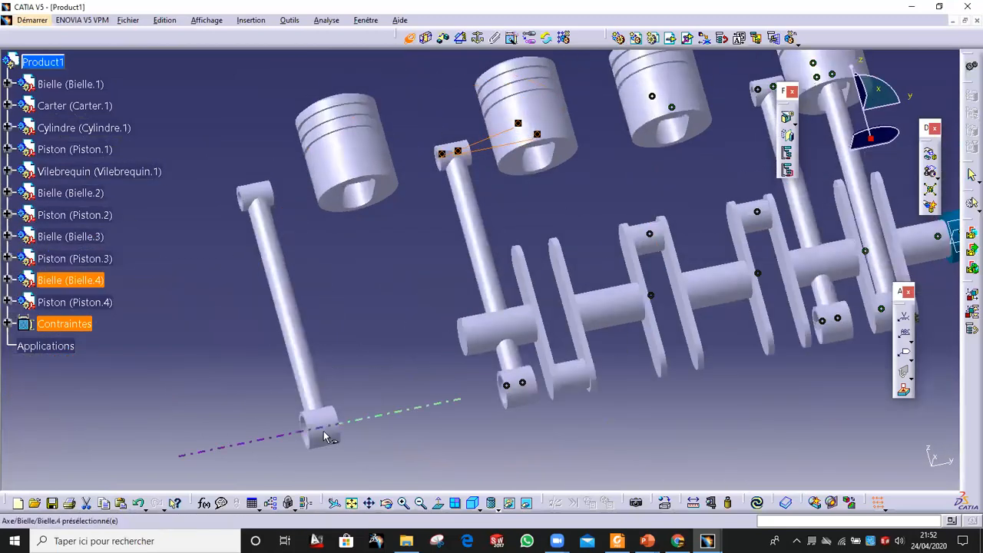
pyautogui.click(577, 384)
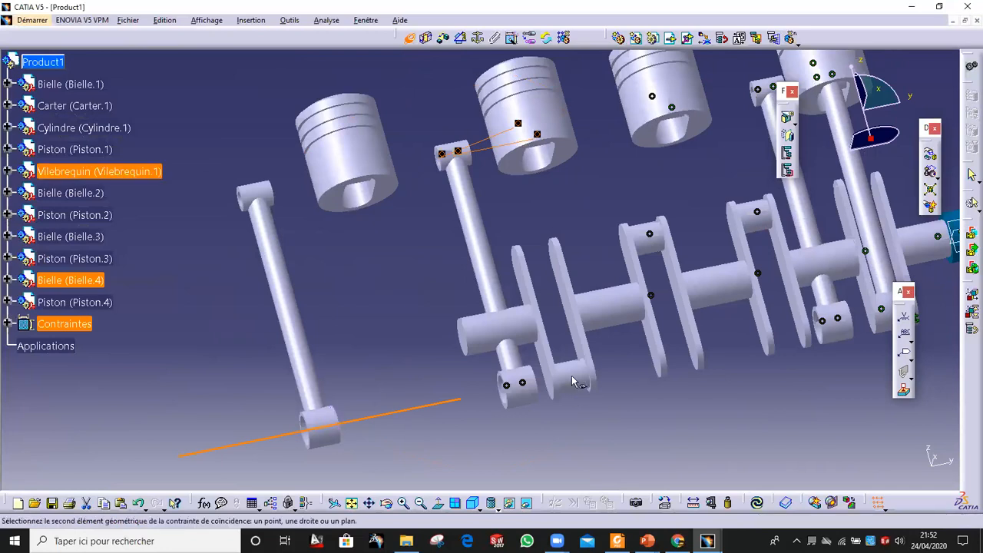
pyautogui.moveTo(336, 351); pyautogui.dragTo(326, 332, button='middle')
pyautogui.moveTo(218, 313); pyautogui.dragTo(346, 177, button='middle')
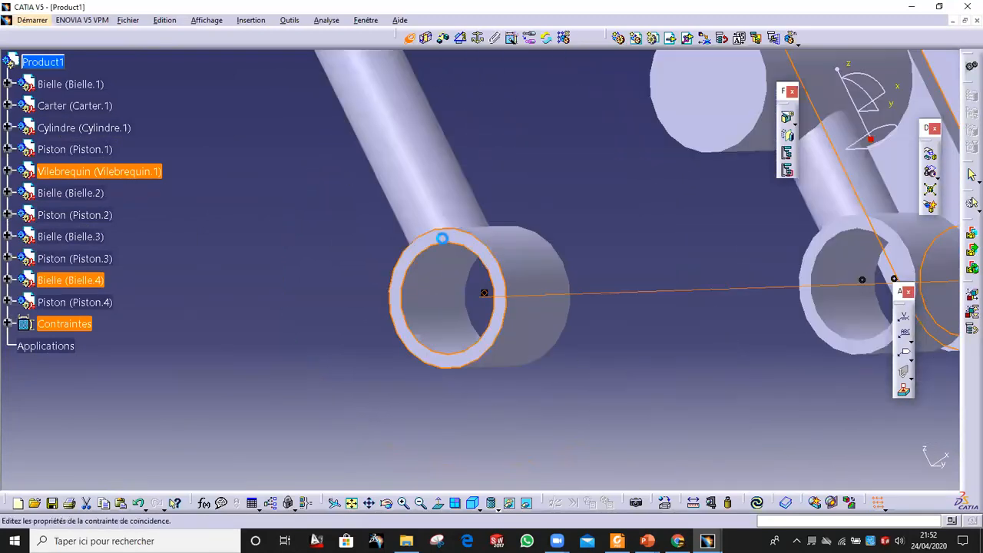
pyautogui.moveTo(535, 243); pyautogui.dragTo(555, 426, button='middle')
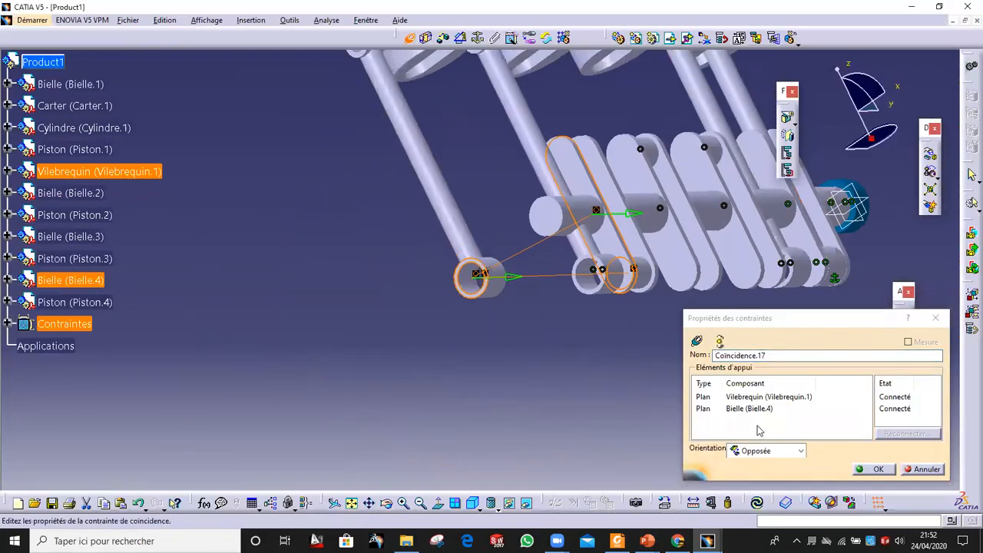
pyautogui.click(862, 470)
# Step: Constrain Piston.2 to Bielle.4's small end with coincident axes and coincident flat faces in Opposée orientation, and update the assembly
pyautogui.moveTo(447, 115); pyautogui.dragTo(381, 398, button='middle')
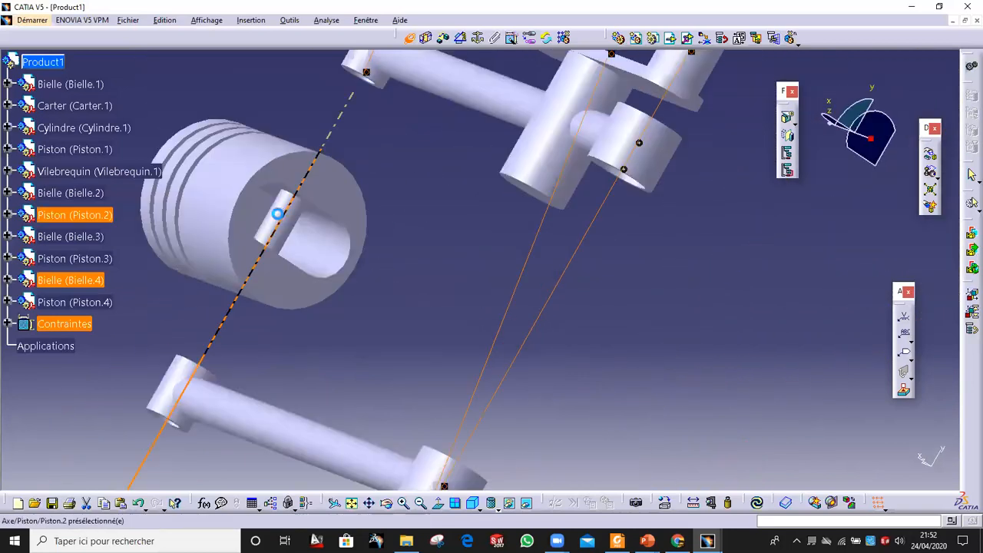
pyautogui.click(278, 213)
pyautogui.moveTo(287, 149); pyautogui.dragTo(318, 233, button='middle')
pyautogui.moveTo(625, 201); pyautogui.dragTo(306, 233, button='middle')
pyautogui.click(288, 196)
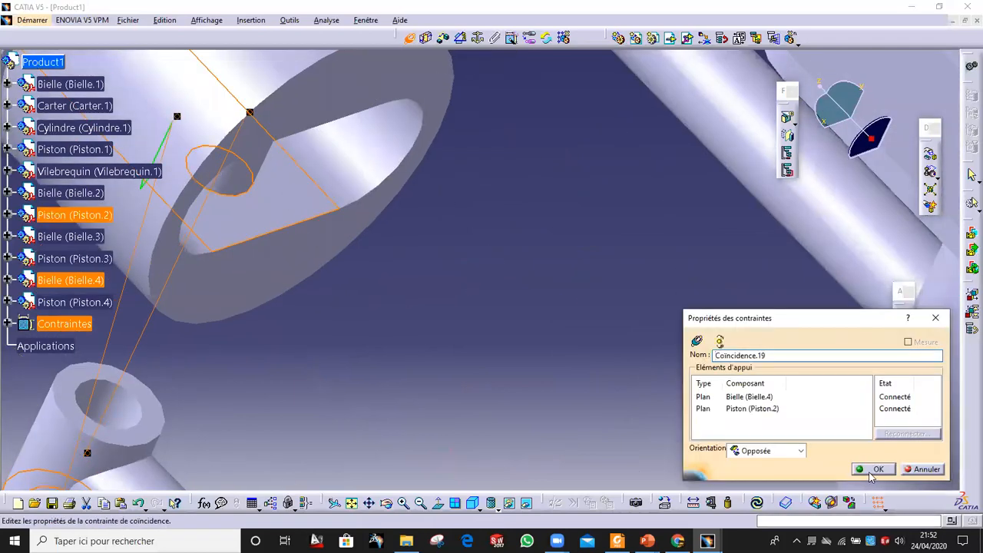
pyautogui.click(878, 469)
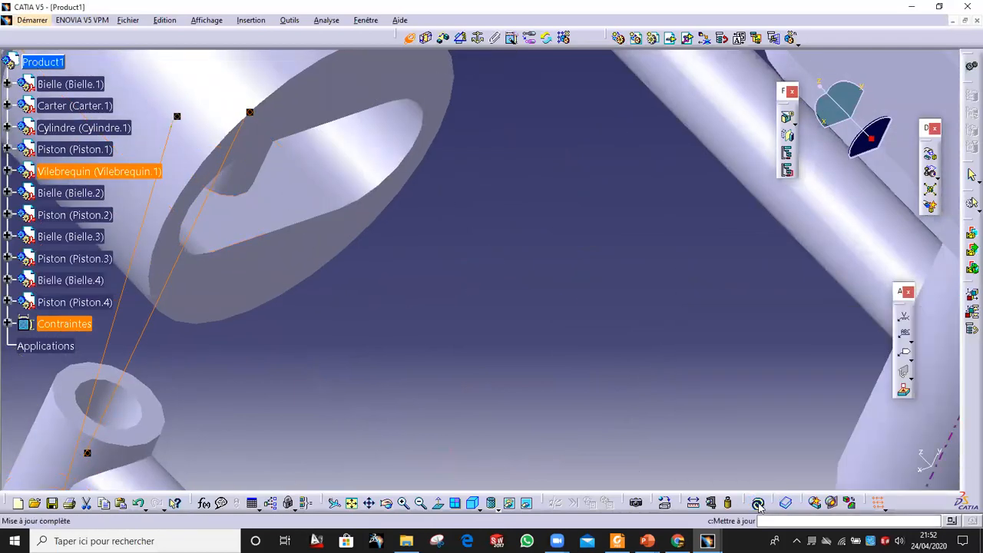
pyautogui.click(758, 504)
# Step: Try to align a bore axis of Carter.1 with the axis of the piston nearest the ring using a coincidence constraint, and update
pyautogui.moveTo(626, 425); pyautogui.dragTo(670, 284, button='middle')
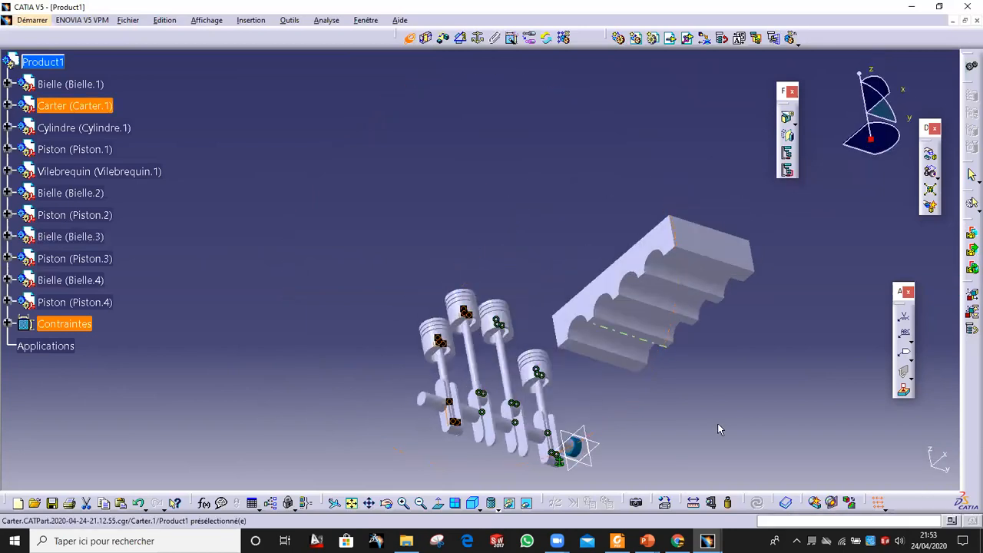
pyautogui.click(662, 264)
pyautogui.moveTo(549, 315); pyautogui.dragTo(298, 321, button='middle')
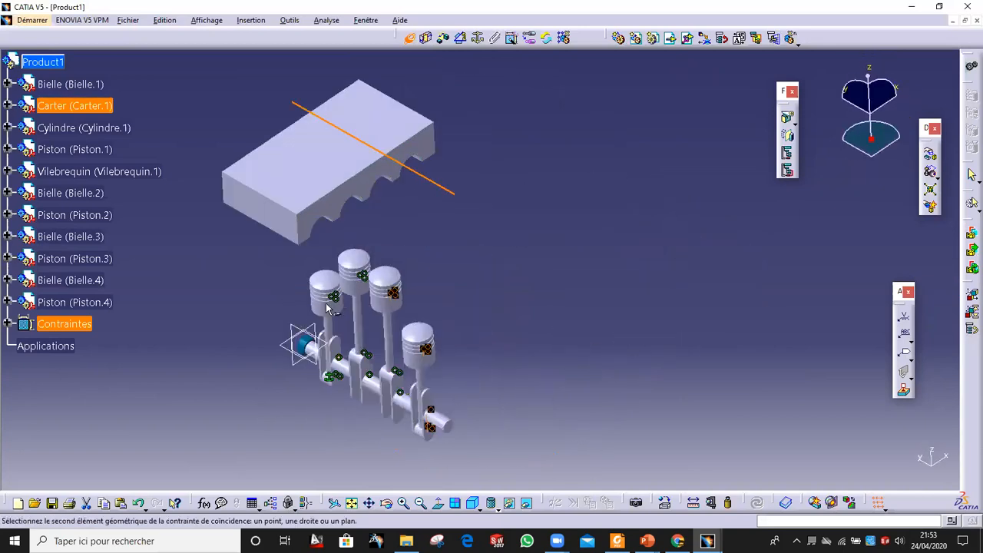
pyautogui.click(318, 310)
pyautogui.moveTo(462, 307); pyautogui.dragTo(315, 192, button='middle')
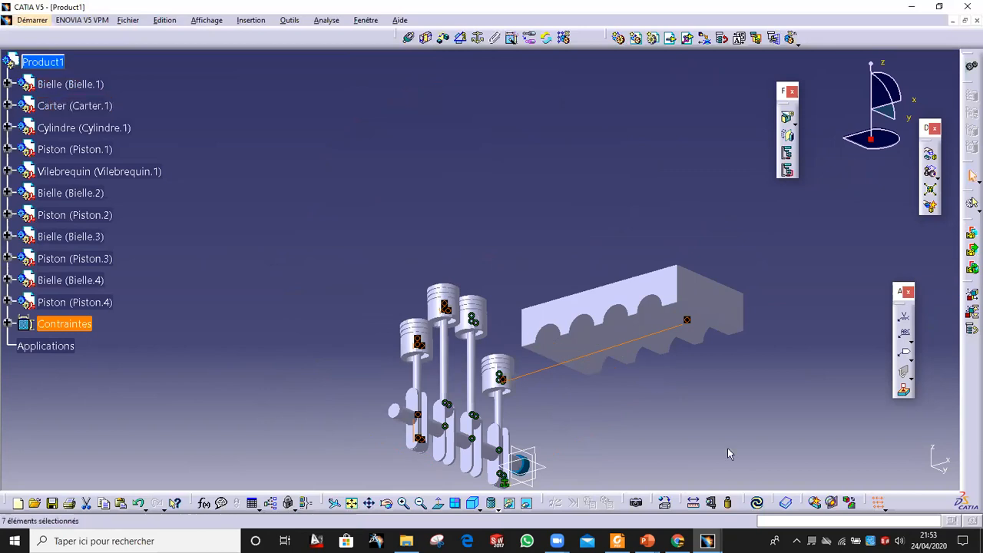
pyautogui.click(757, 504)
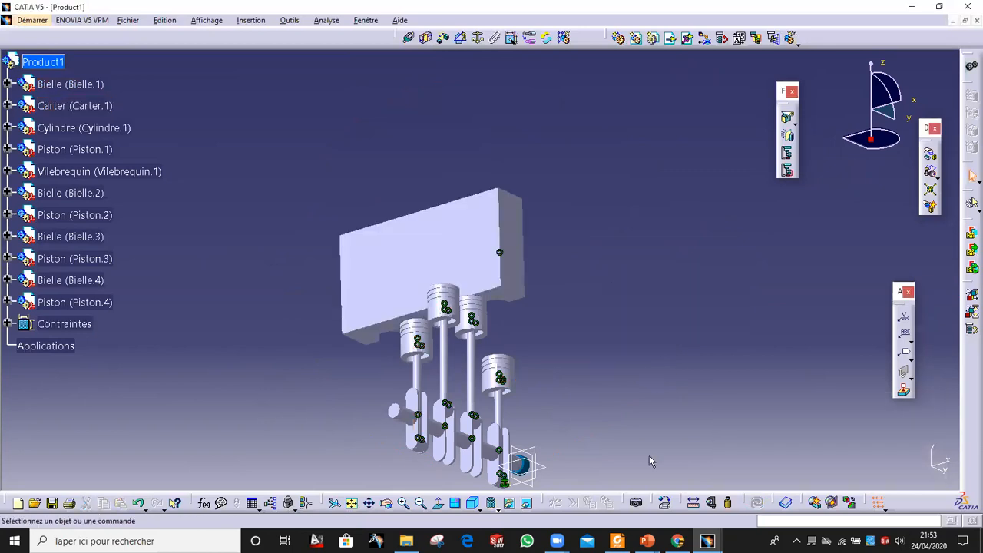
# Step: Delete the coincidence constraint between the Carter.1 bore and the piston nearest the ring
pyautogui.moveTo(432, 329); pyautogui.dragTo(436, 385, button='middle')
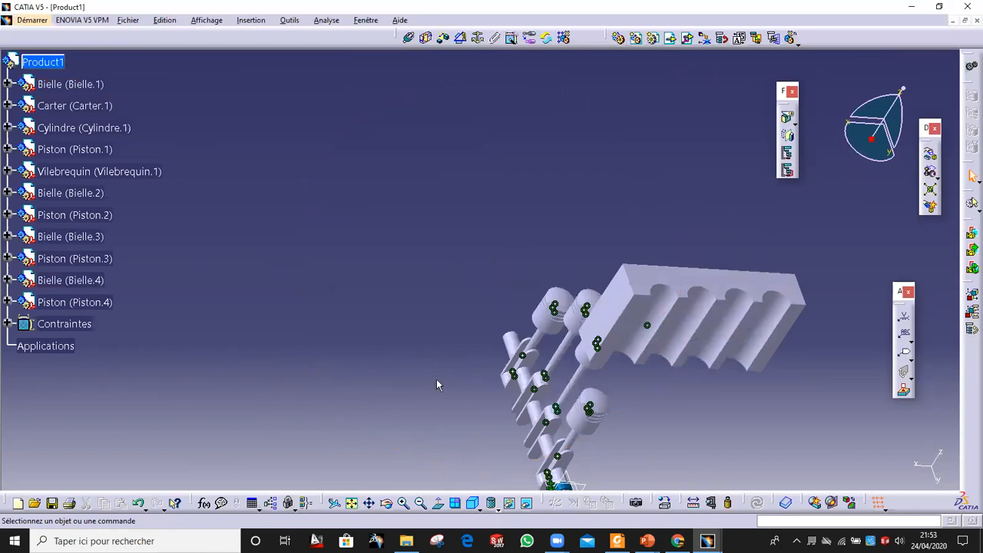
pyautogui.moveTo(611, 362); pyautogui.dragTo(601, 246, button='middle')
pyautogui.click(435, 145)
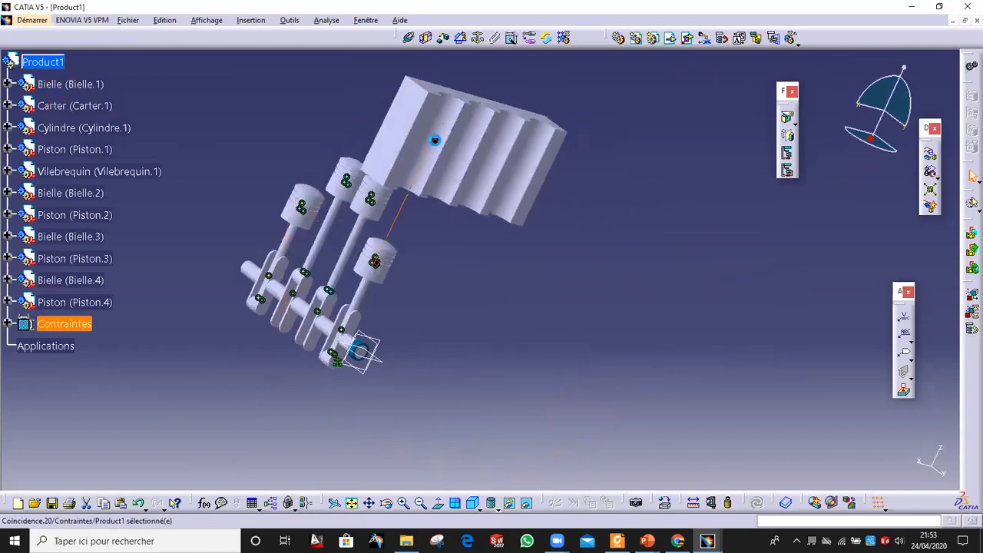
# Step: Make the axis of Carter.1's opposite end bore coincident with the axis of the piston nearest the ring, and update the assembly
pyautogui.click(410, 40)
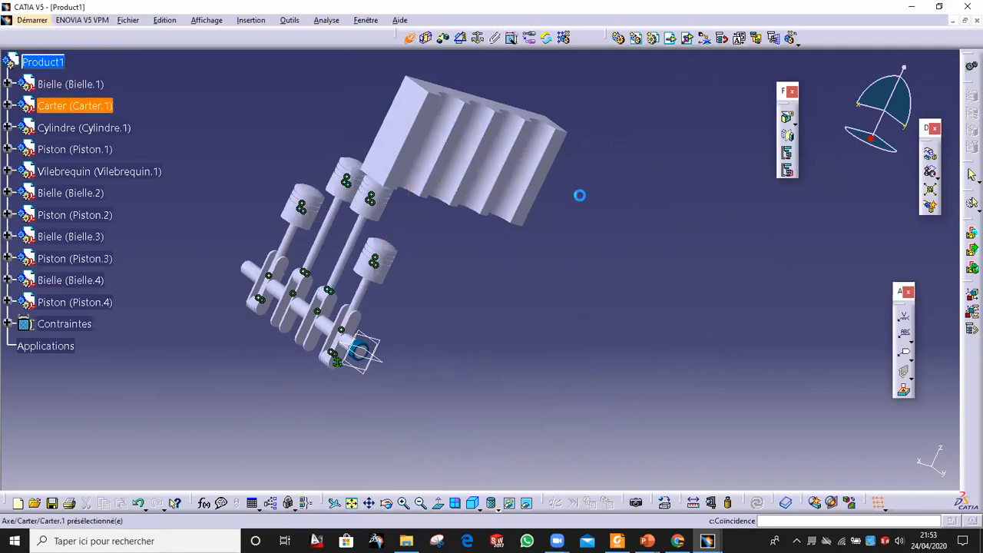
pyautogui.click(379, 275)
pyautogui.moveTo(435, 294); pyautogui.dragTo(540, 338, button='middle')
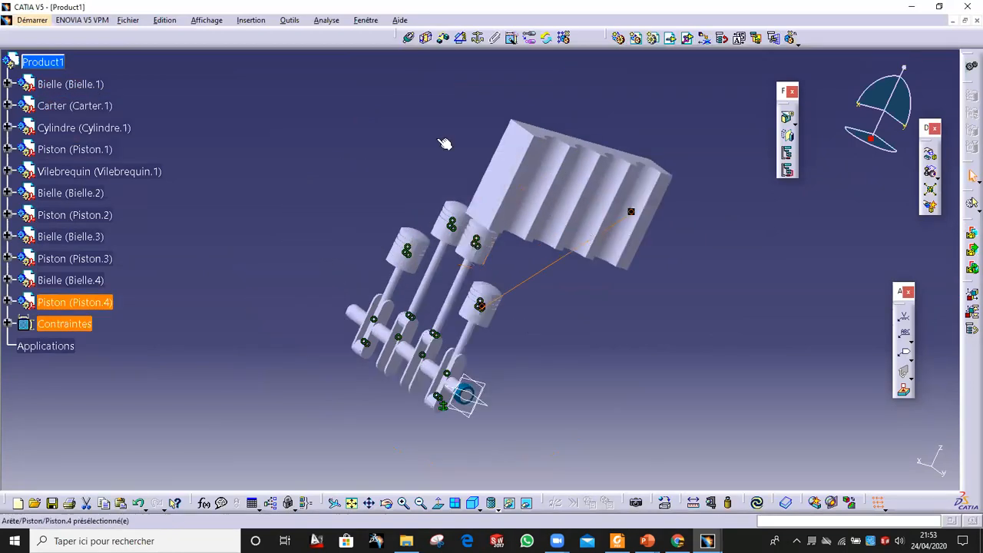
pyautogui.click(757, 504)
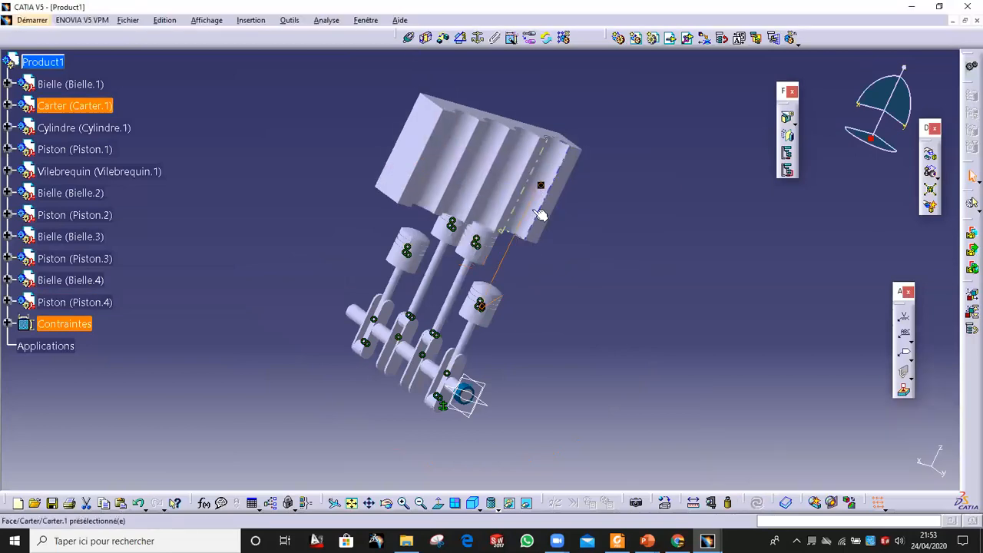
# Step: Make the axis of Carter.1's bore at the end away from the ring coincident with Piston.2's axis, and update the assembly
pyautogui.moveTo(432, 357); pyautogui.dragTo(543, 303, button='middle')
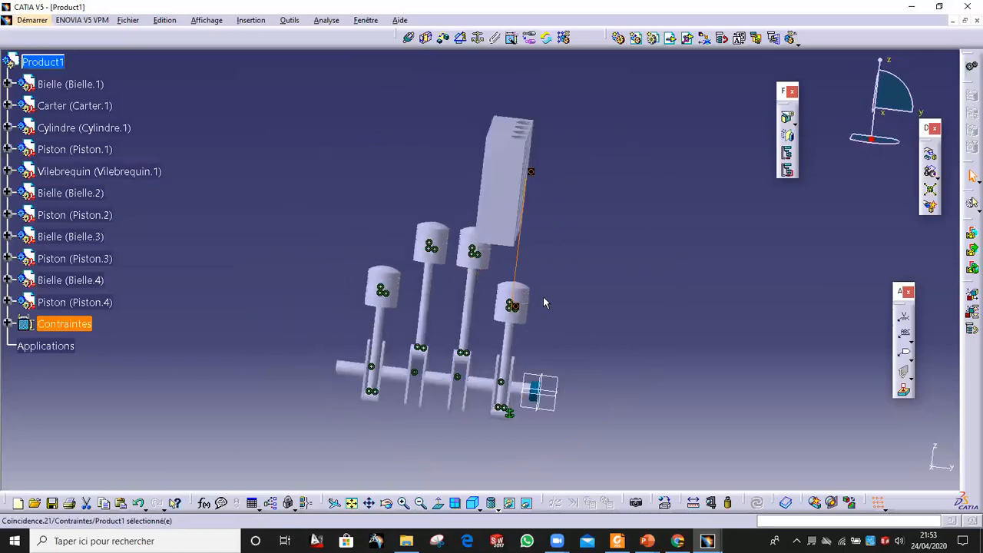
pyautogui.moveTo(400, 313); pyautogui.dragTo(302, 277, button='middle')
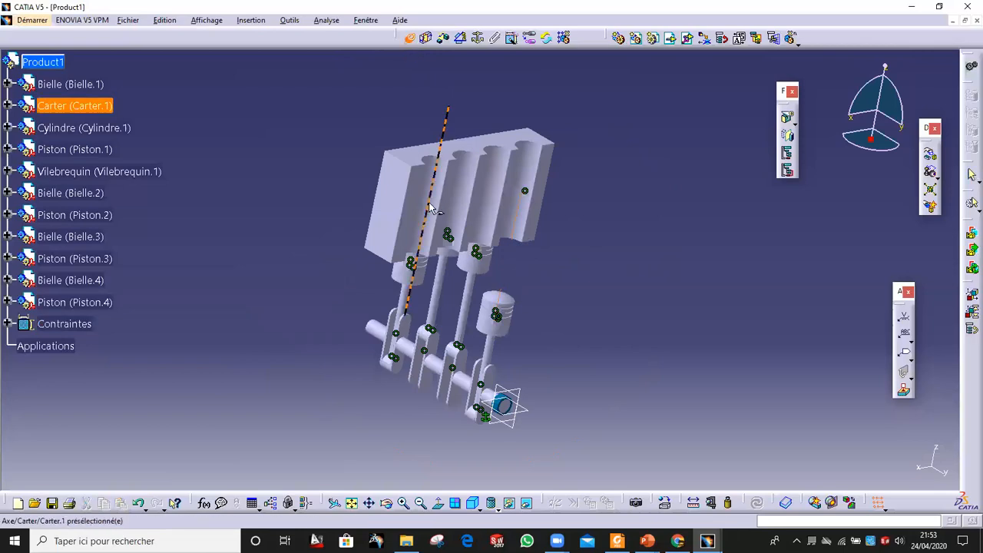
pyautogui.moveTo(323, 181); pyautogui.dragTo(339, 197, button='middle')
pyautogui.click(338, 162)
pyautogui.moveTo(338, 162); pyautogui.dragTo(386, 267, button='middle')
pyautogui.moveTo(374, 233)
pyautogui.mouseDown(button='middle')
pyautogui.moveTo(547, 283)
pyautogui.moveTo(426, 280)
pyautogui.moveTo(383, 291)
pyautogui.moveTo(376, 220)
pyautogui.moveTo(358, 242)
pyautogui.mouseUp(button='middle')
pyautogui.click(359, 237)
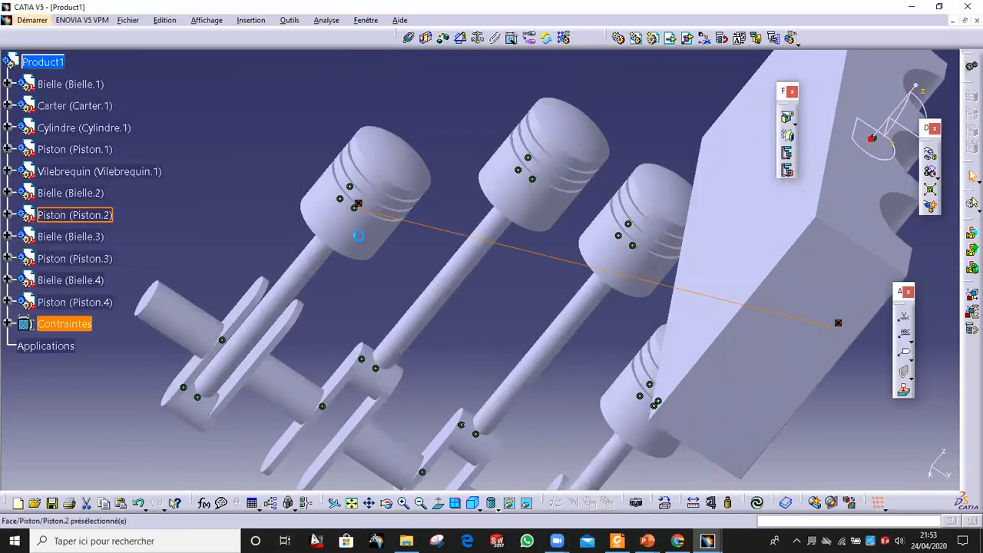
pyautogui.click(758, 504)
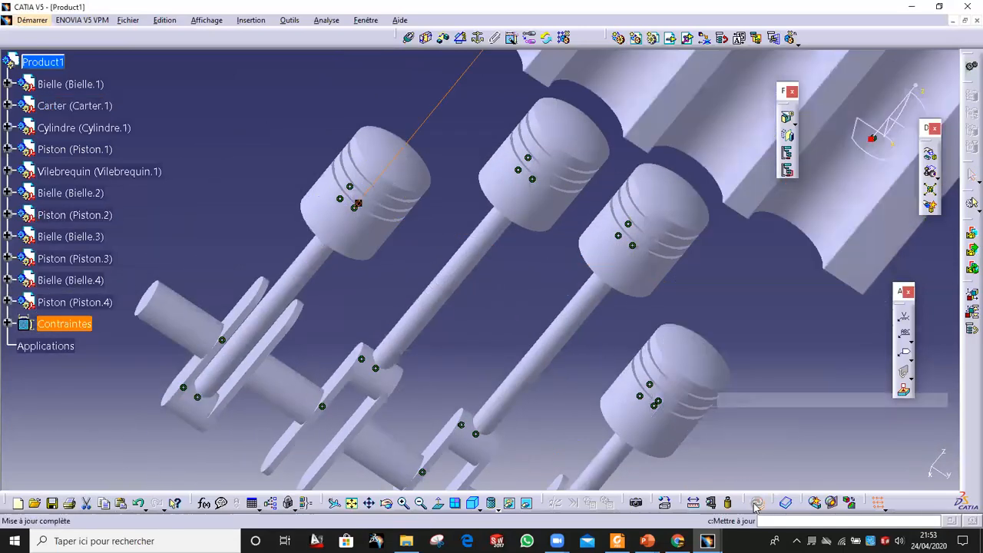
# Step: Translate Carter.1 along the direction of its long side edge until its bores surround the four pistons
pyautogui.moveTo(580, 279); pyautogui.dragTo(470, 250, button='middle')
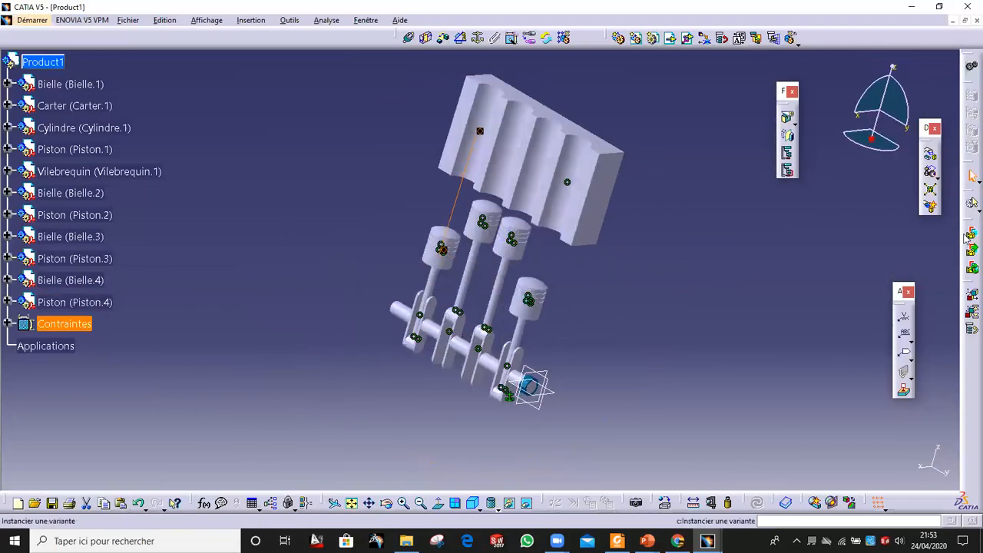
pyautogui.click(929, 159)
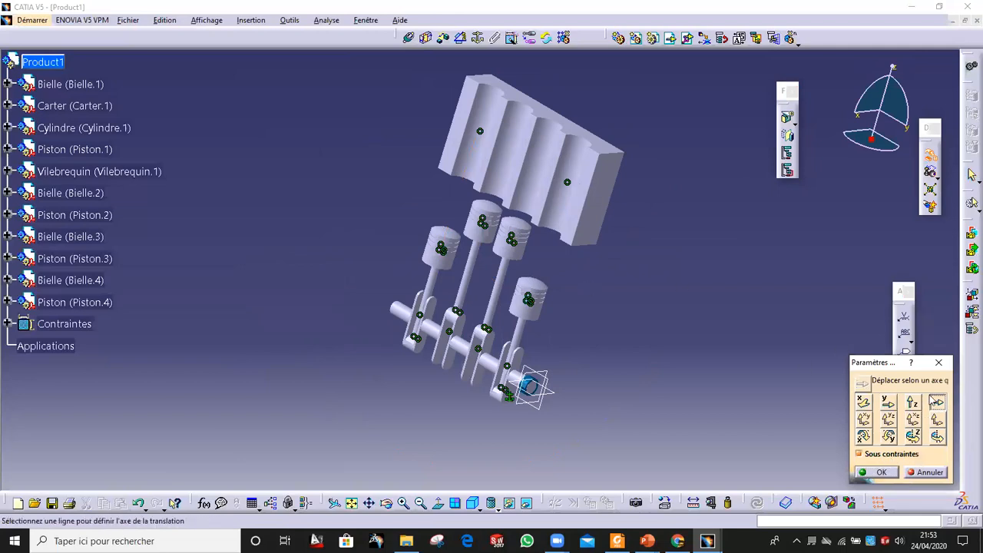
pyautogui.click(584, 218)
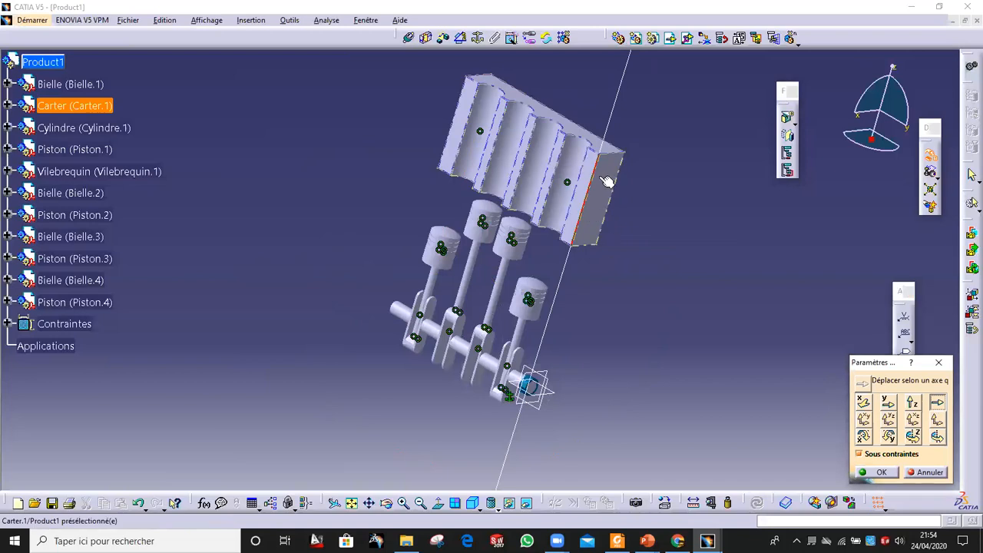
pyautogui.moveTo(592, 205); pyautogui.dragTo(588, 268)
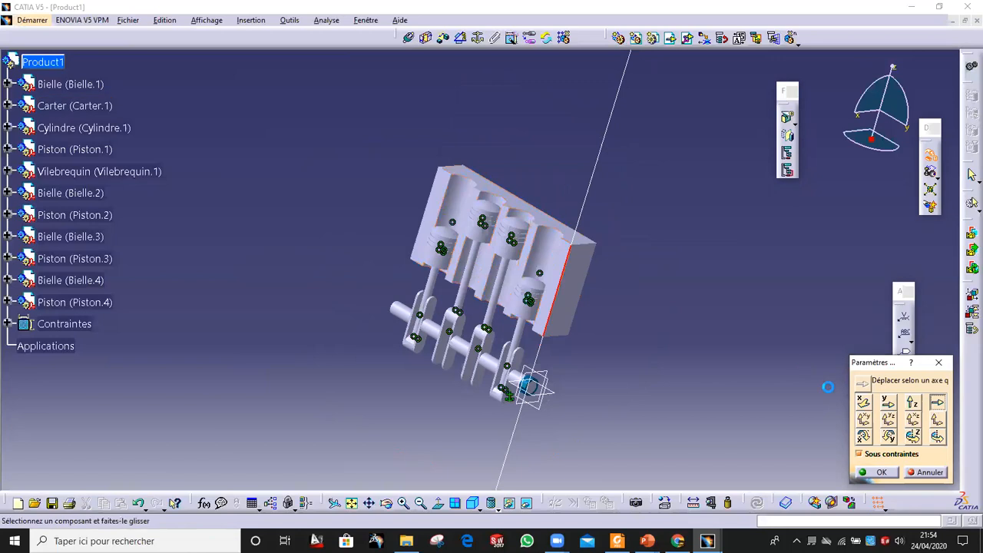
pyautogui.click(882, 472)
pyautogui.moveTo(390, 432); pyautogui.dragTo(405, 176, button='middle')
pyautogui.moveTo(434, 314); pyautogui.dragTo(555, 283, button='middle')
pyautogui.moveTo(369, 288); pyautogui.dragTo(303, 330, button='middle')
pyautogui.moveTo(557, 448); pyautogui.dragTo(515, 272, button='middle')
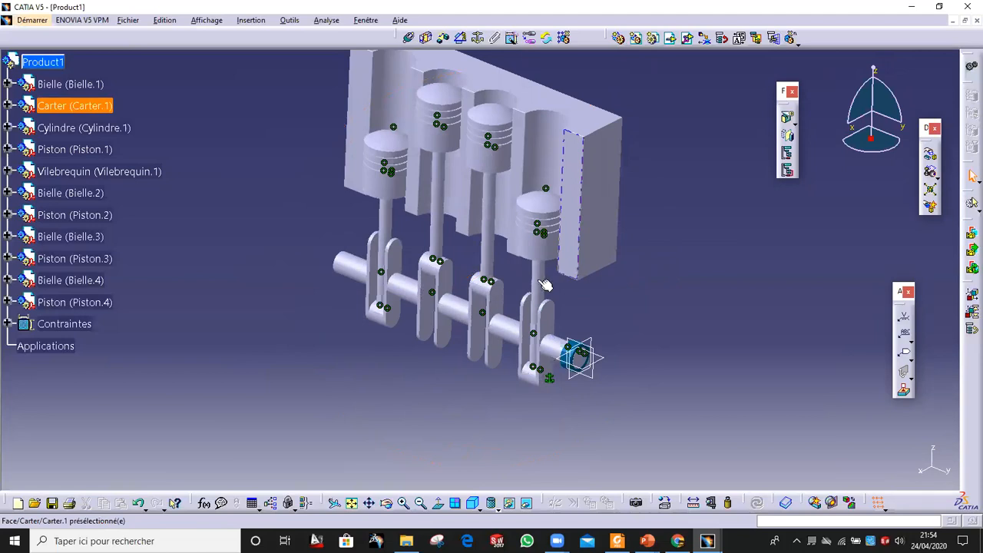
pyautogui.click(444, 38)
pyautogui.moveTo(591, 270); pyautogui.dragTo(342, 367, button='middle')
pyautogui.click(344, 366)
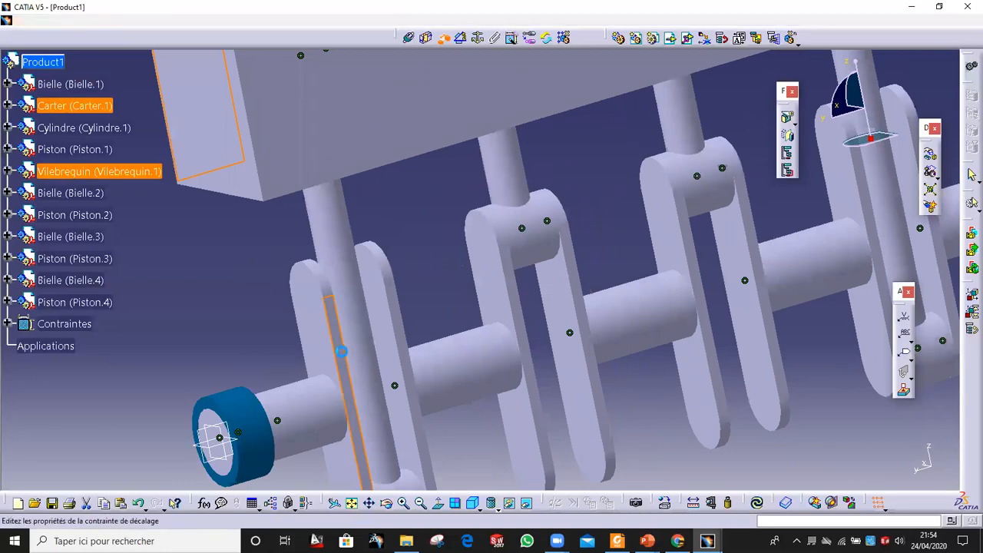
pyautogui.moveTo(323, 290); pyautogui.dragTo(645, 308, button='middle')
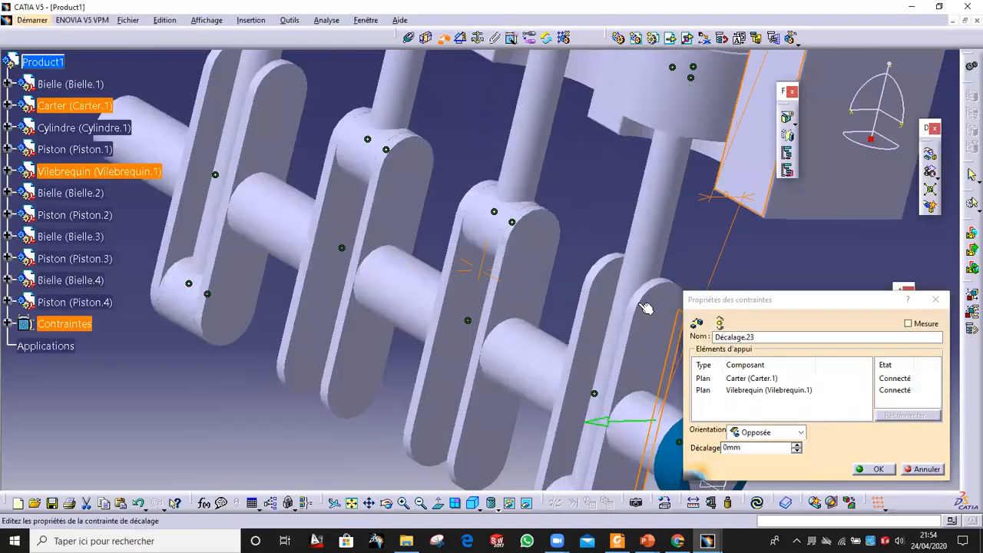
pyautogui.moveTo(462, 205); pyautogui.dragTo(411, 259, button='middle')
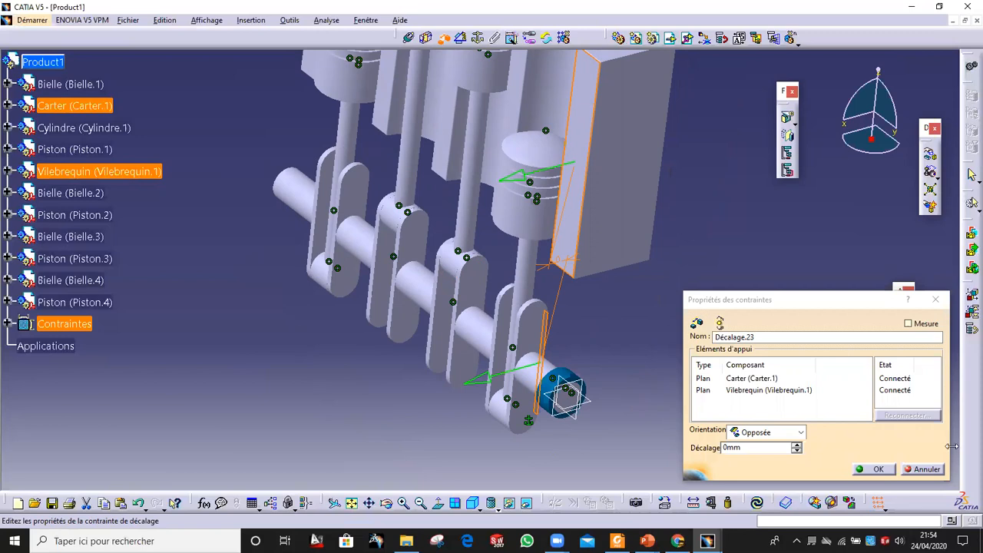
pyautogui.click(797, 445)
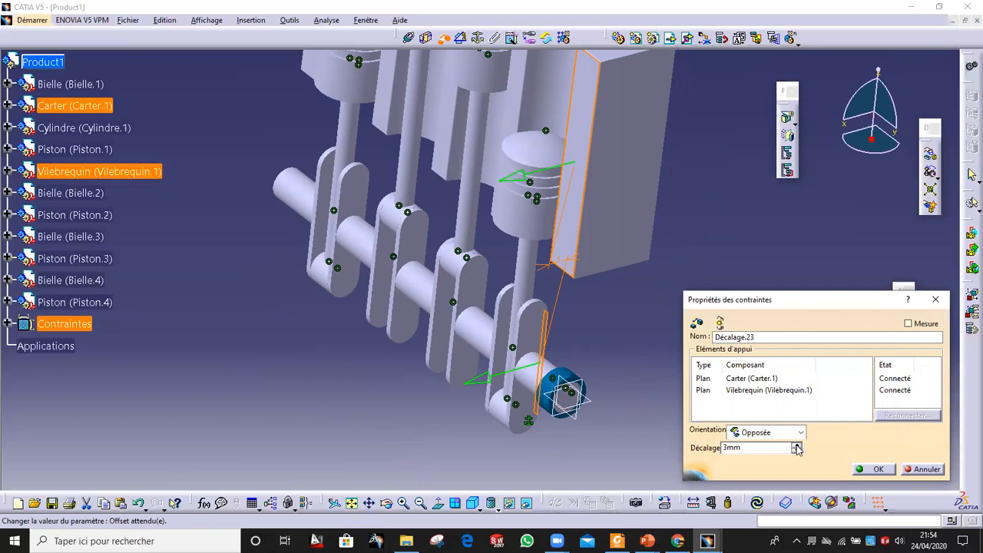
pyautogui.click(926, 469)
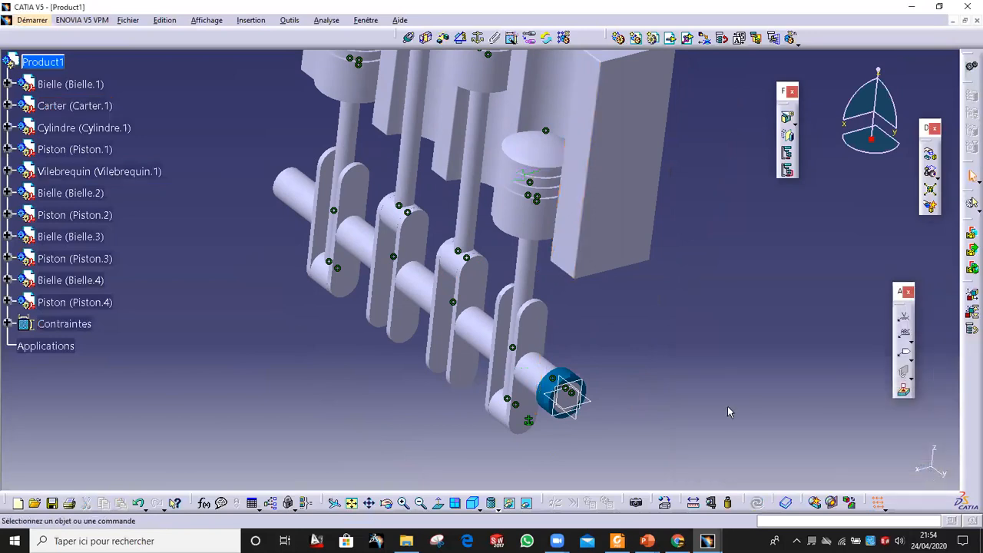
# Step: Delete the fix constraint Fixe.1 near the ring end of the crankshaft
pyautogui.moveTo(617, 322); pyautogui.dragTo(575, 354, button='middle')
pyautogui.click(556, 337)
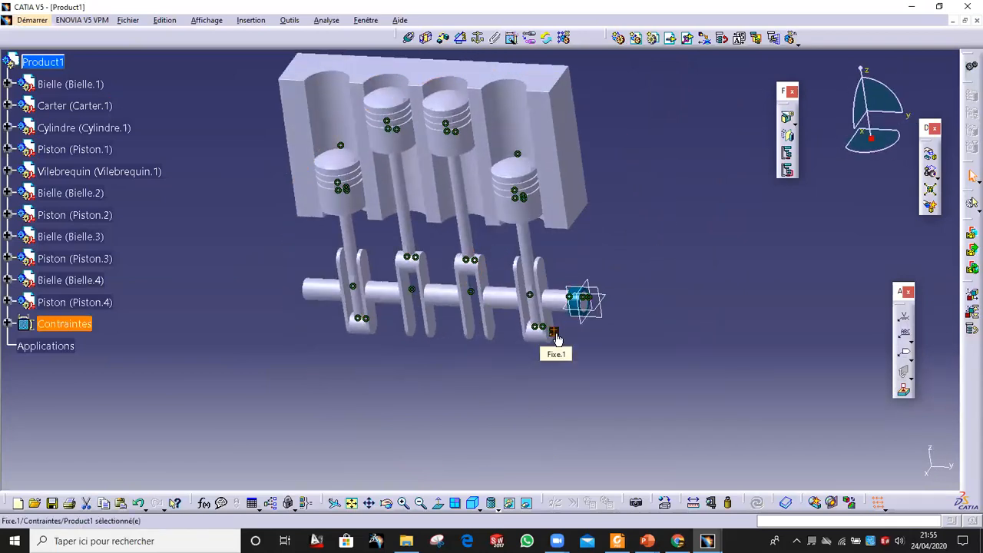
pyautogui.click(560, 339)
pyautogui.moveTo(621, 205); pyautogui.dragTo(510, 259, button='middle')
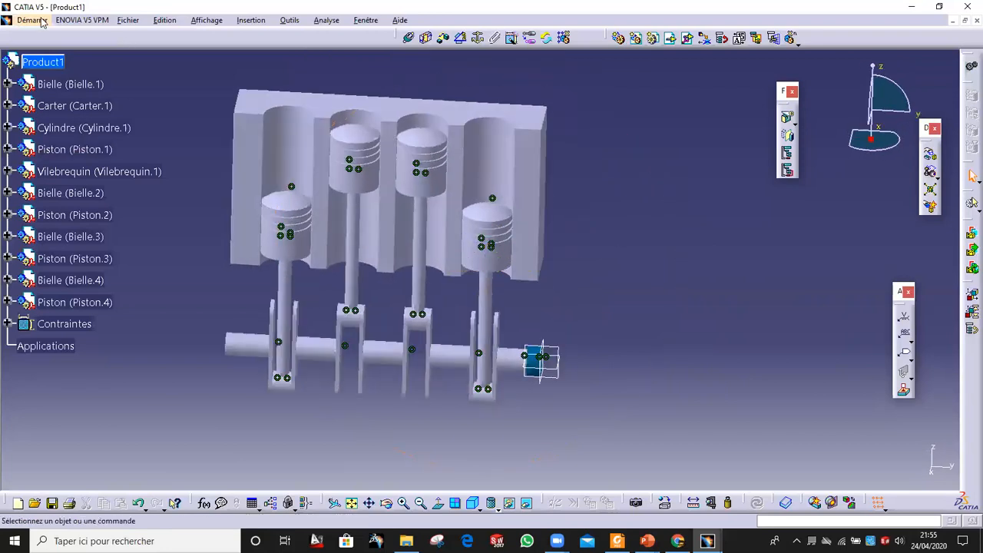
# Step: Switch to the DMU Kinematics workbench
pyautogui.click(32, 20)
pyautogui.moveTo(75, 125)
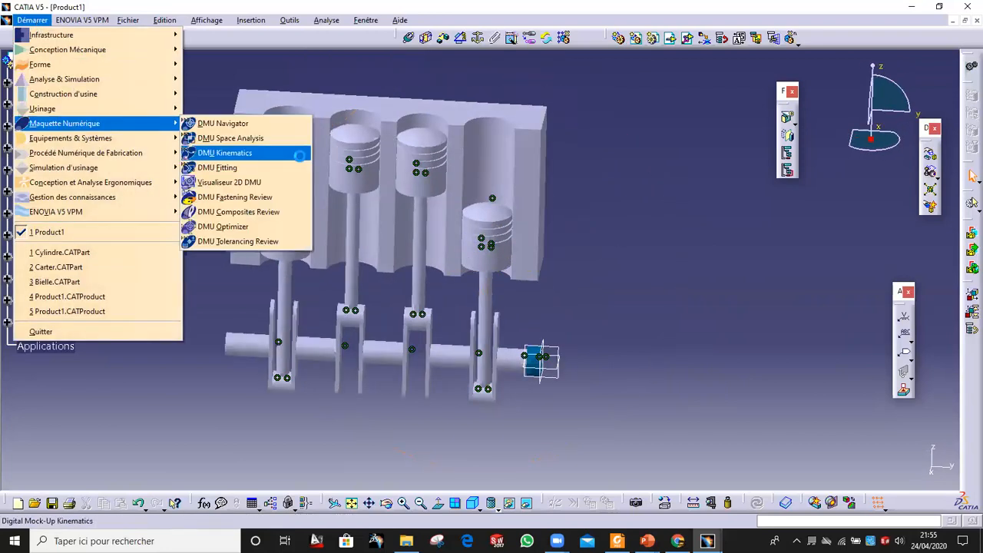
pyautogui.click(299, 155)
# Step: Create a new mechanism and set the blue ring Cylindre.1 as its fixed part
pyautogui.moveTo(476, 319); pyautogui.dragTo(562, 169, button='middle')
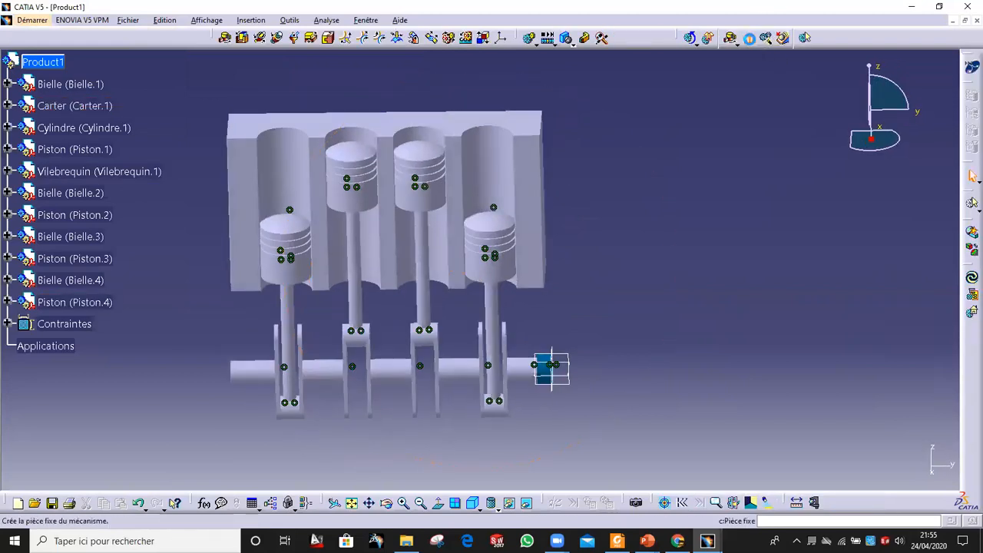
pyautogui.moveTo(654, 260); pyautogui.dragTo(607, 354, button='middle')
pyautogui.moveTo(565, 417); pyautogui.dragTo(617, 221, button='middle')
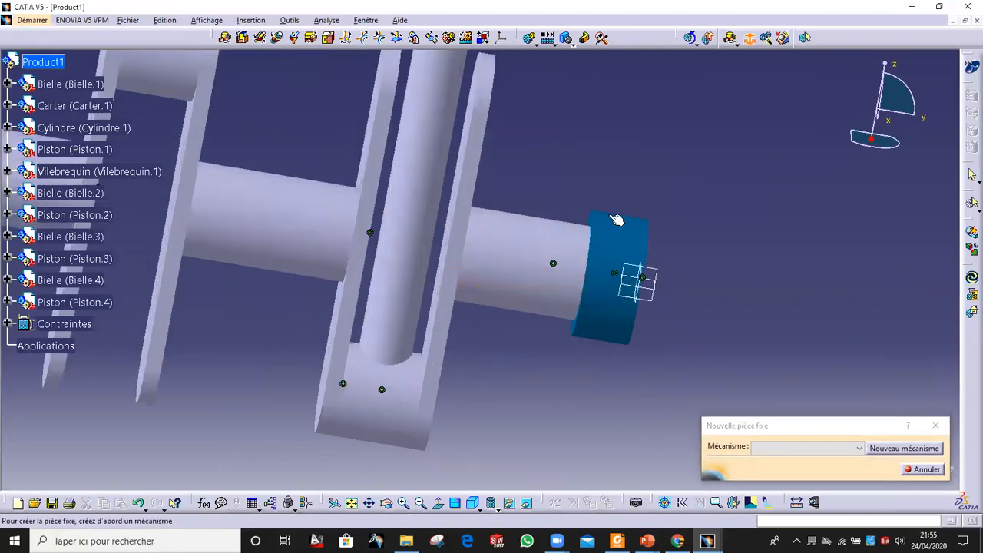
pyautogui.click(900, 448)
pyautogui.click(878, 469)
pyautogui.click(639, 282)
# Step: Create a rigid joint in Mécanisme.1 between Carter.1 and Cylindre.1
pyautogui.moveTo(670, 193); pyautogui.dragTo(605, 264, button='middle')
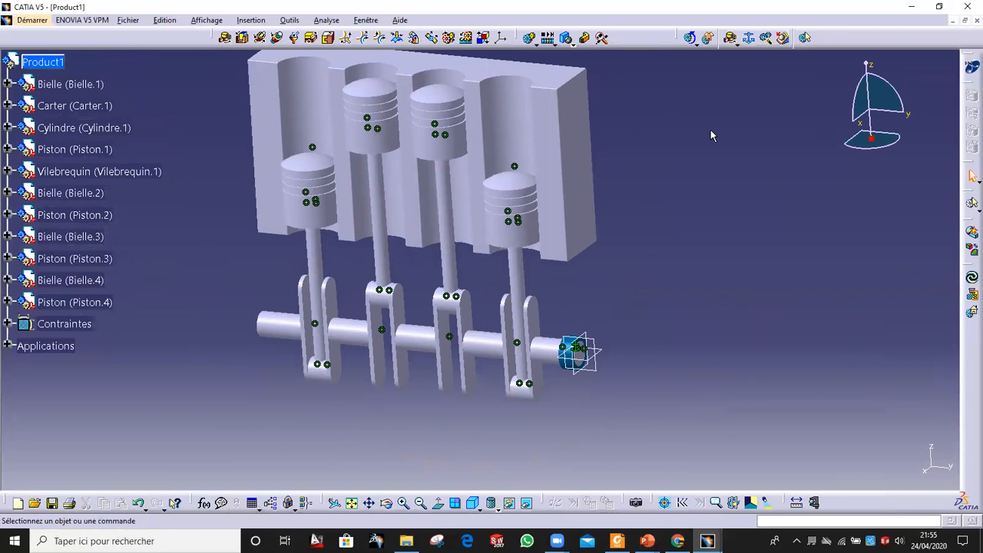
pyautogui.click(331, 37)
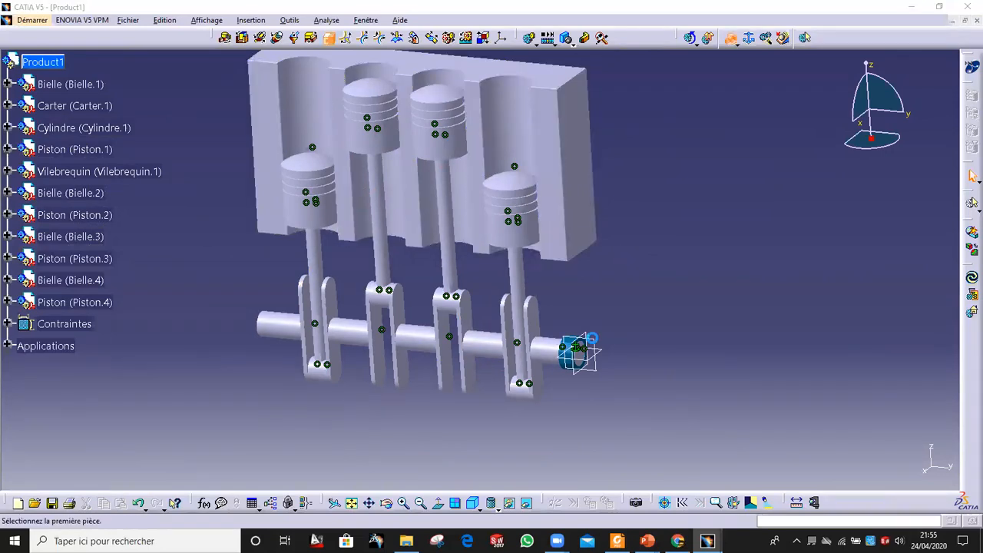
pyautogui.click(555, 258)
pyautogui.moveTo(553, 266); pyautogui.dragTo(531, 351, button='middle')
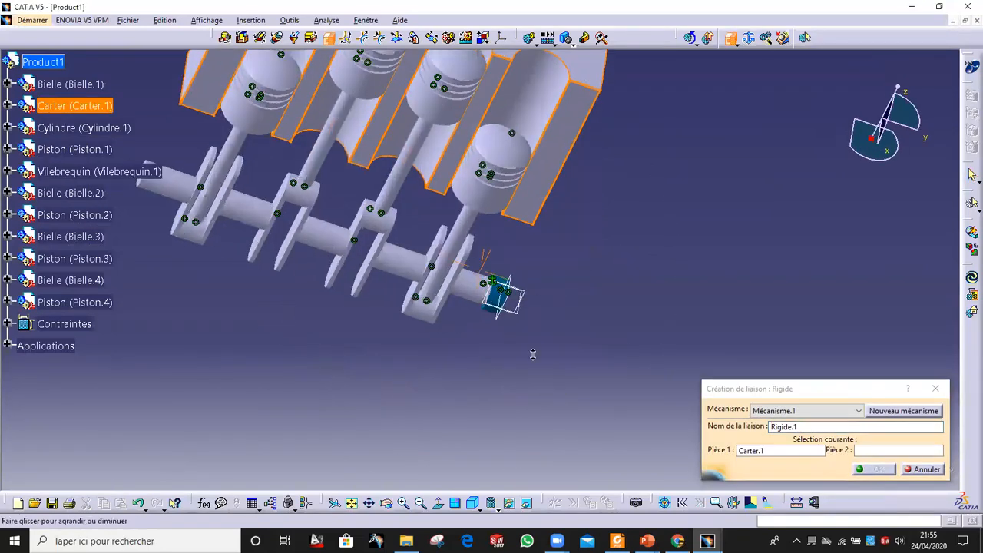
pyautogui.scroll(5, 531, 352)
pyautogui.click(549, 332)
pyautogui.click(876, 470)
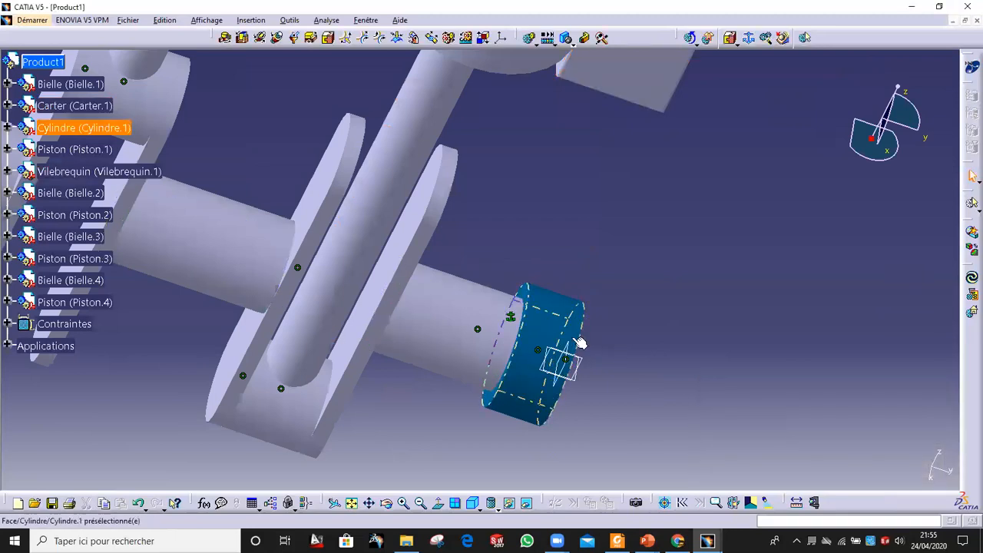
# Step: Create a cylindrical joint between Piston.1's axis and the axis of its bore in Carter.1
pyautogui.moveTo(586, 224); pyautogui.dragTo(536, 309, button='middle')
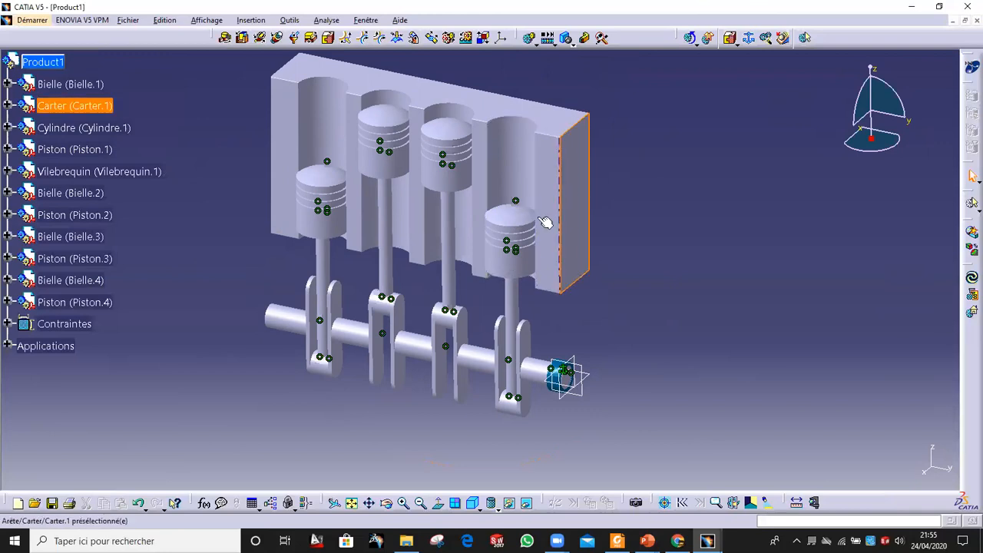
pyautogui.keyDown('ctrl'); pyautogui.moveTo(431, 434); pyautogui.dragTo(436, 401, button='middle'); pyautogui.keyUp('ctrl')
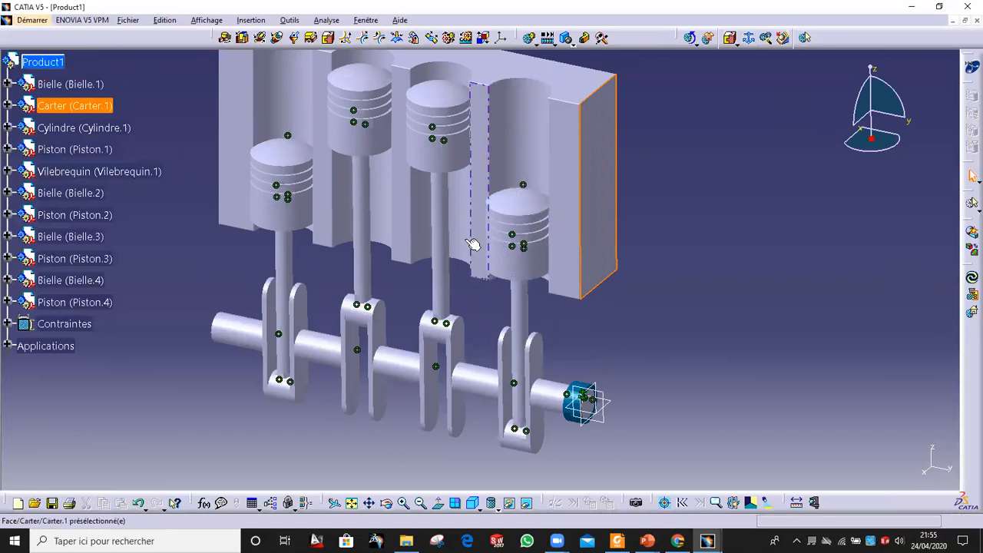
pyautogui.click(261, 38)
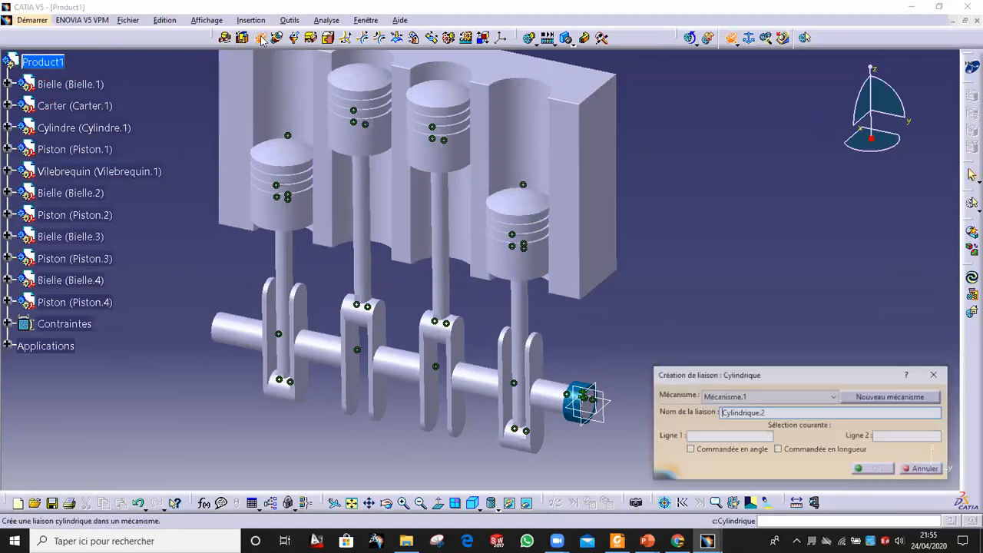
pyautogui.click(520, 258)
pyautogui.click(524, 181)
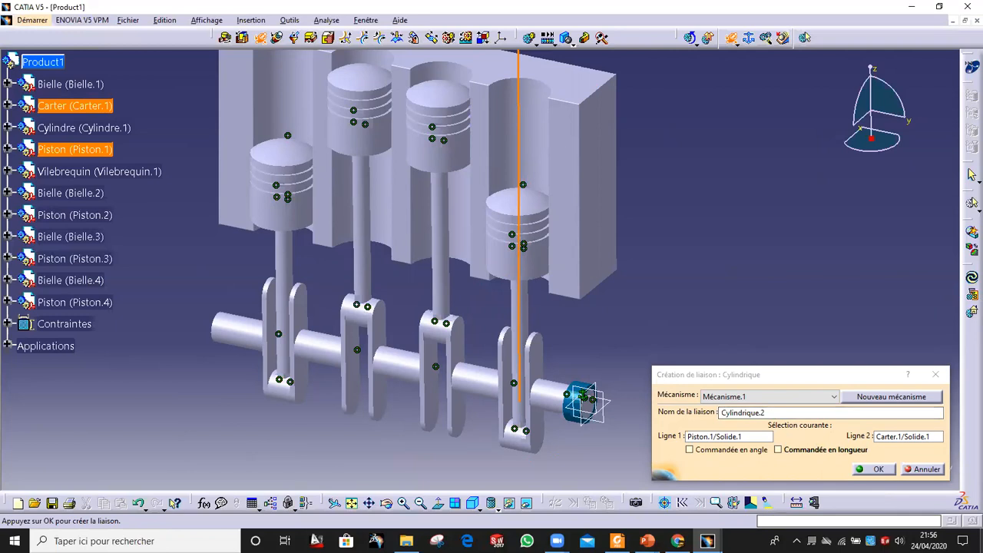
pyautogui.click(878, 469)
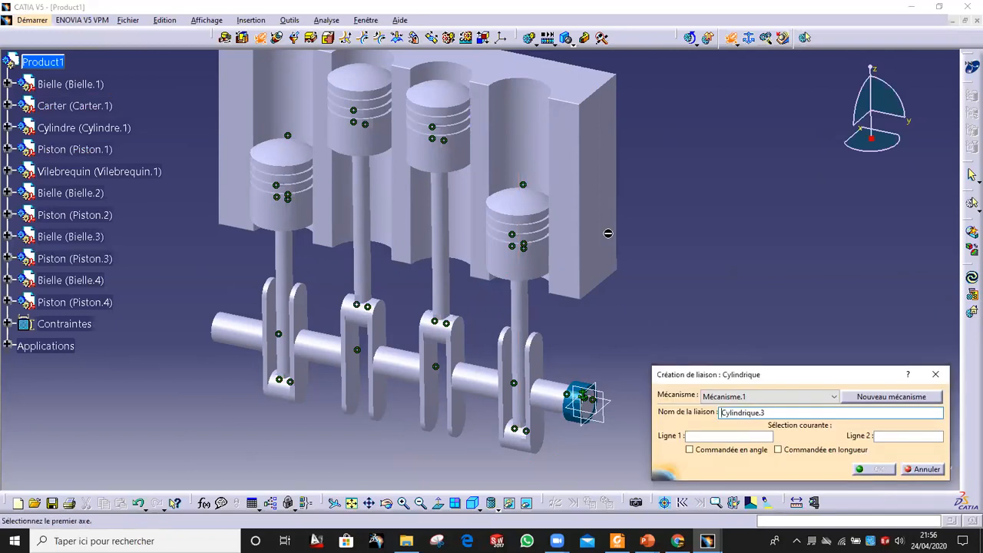
# Step: Create cylindrical joints between the two middle pistons, Piston.4 and Piston.3, and their respective bore axes in Carter.1
pyautogui.click(555, 220)
pyautogui.click(565, 259)
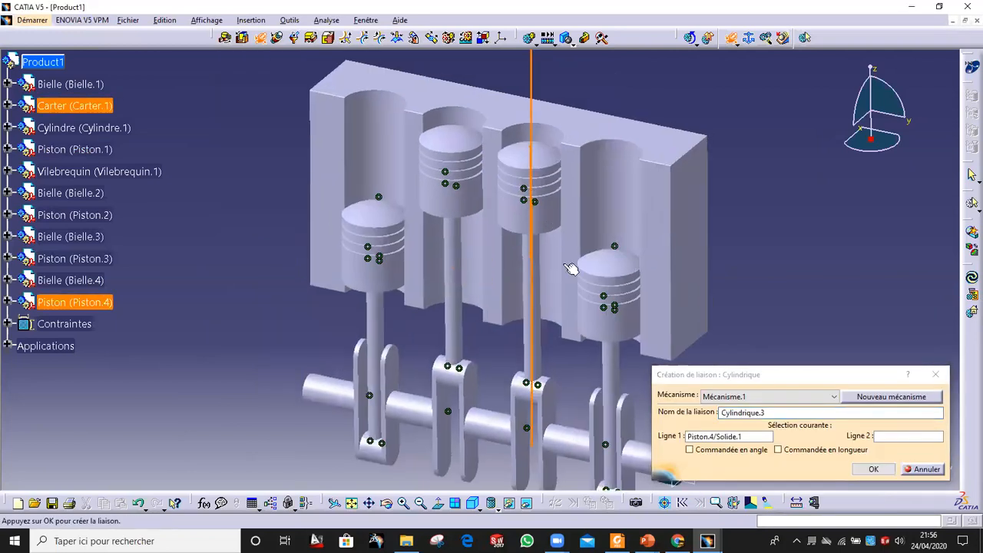
pyautogui.click(878, 469)
pyautogui.click(454, 194)
pyautogui.click(481, 245)
pyautogui.click(878, 470)
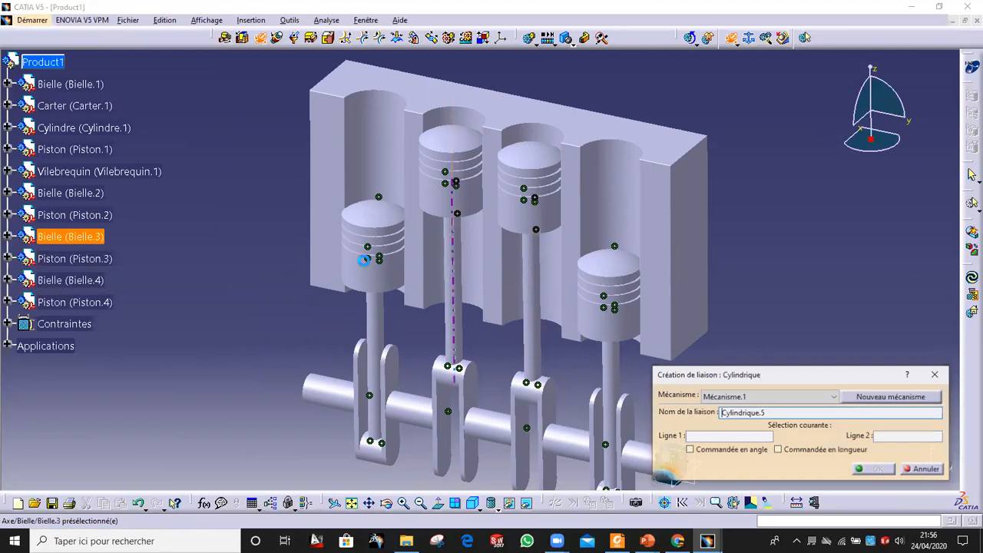
# Step: Create a cylindrical joint between Piston.2's axis and the axis of its bore in Carter.1, and end the joint command
pyautogui.click(369, 273)
pyautogui.click(373, 161)
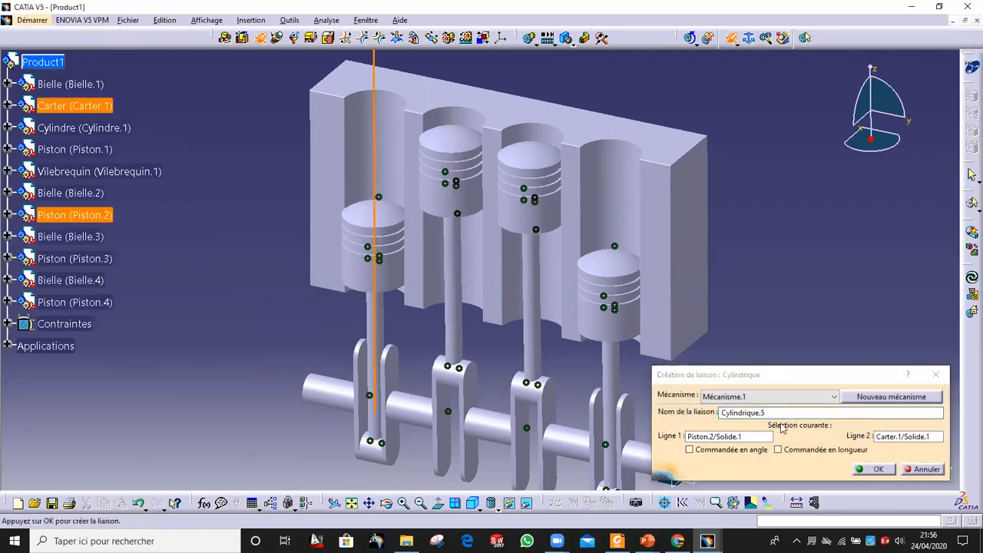
pyautogui.click(873, 470)
pyautogui.moveTo(467, 325); pyautogui.dragTo(488, 265, button='middle')
pyautogui.middleClick(484, 360)
pyautogui.moveTo(488, 341); pyautogui.dragTo(388, 306, button='middle')
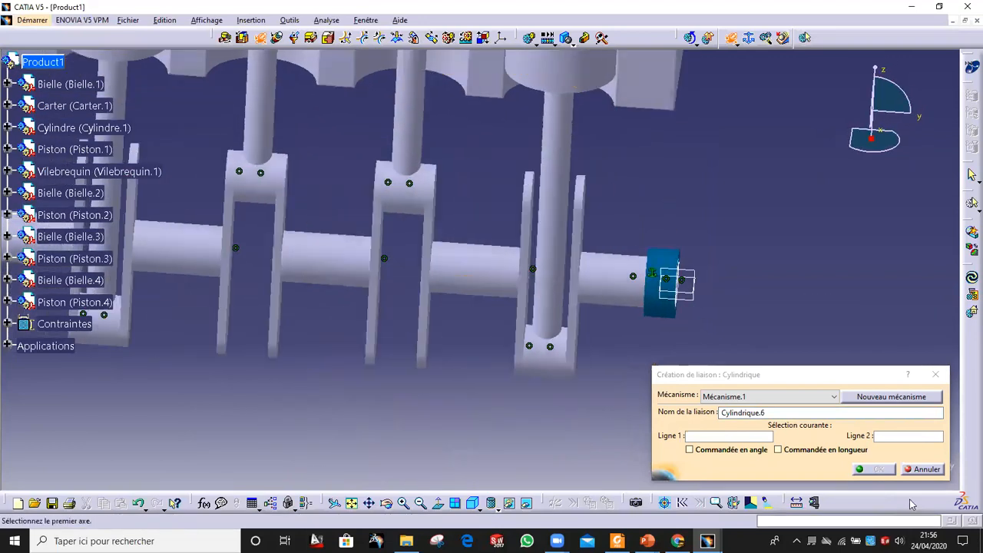
pyautogui.click(915, 474)
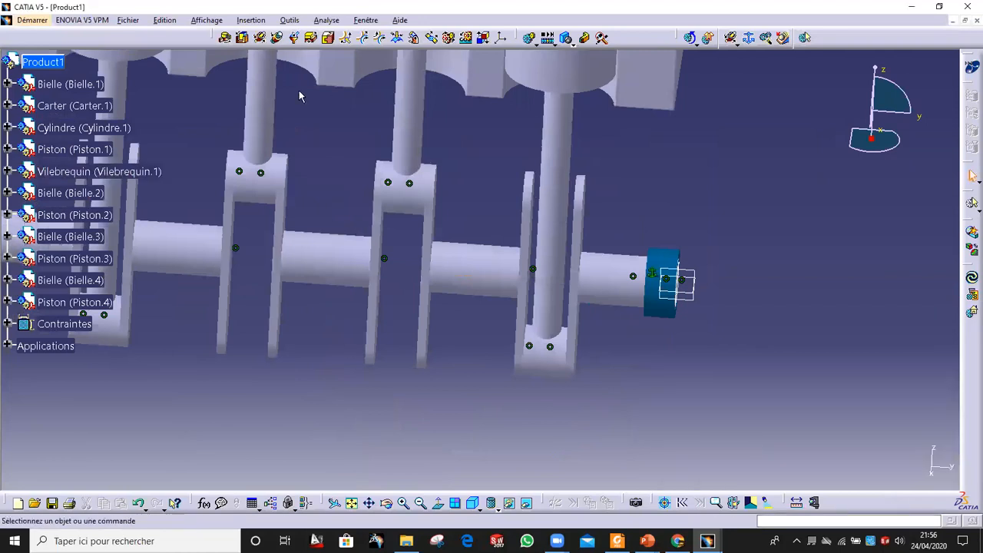
# Step: Start a revolute joint in Mécanisme.1 and pick the coincident axes of the ring Cylindre.1 and the crankshaft Vilebrequin.1 as its lines
pyautogui.moveTo(486, 190); pyautogui.dragTo(481, 120, button='middle')
pyautogui.moveTo(508, 280); pyautogui.dragTo(413, 2, button='middle')
pyautogui.moveTo(468, 165); pyautogui.dragTo(406, 449, button='middle')
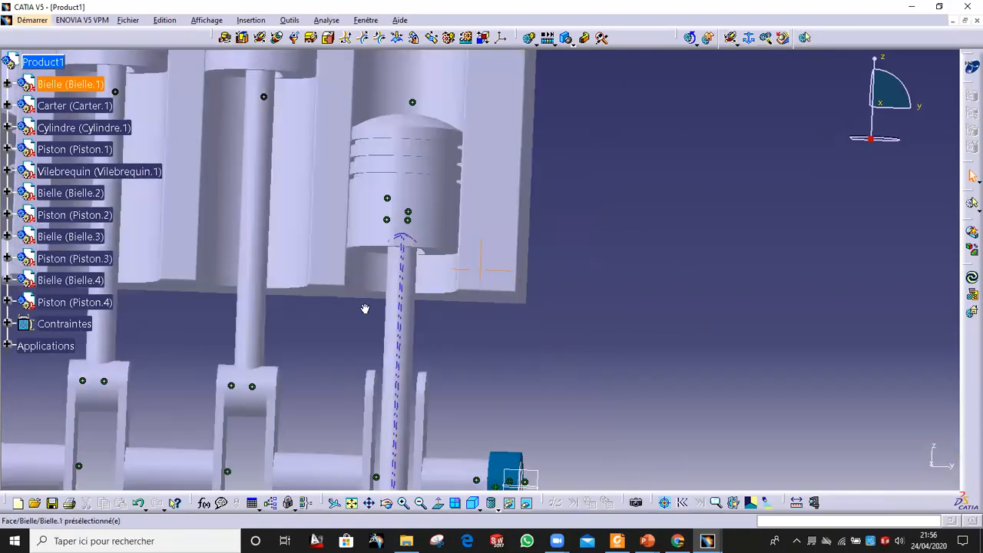
pyautogui.moveTo(367, 309); pyautogui.dragTo(396, 273, button='middle')
pyautogui.moveTo(359, 365); pyautogui.dragTo(349, 371, button='middle')
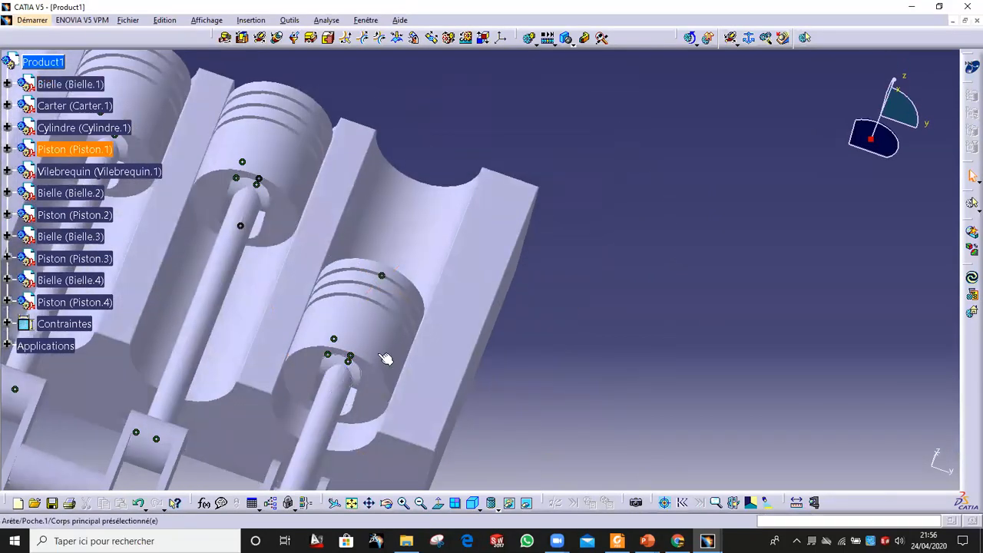
pyautogui.keyDown('ctrl'); pyautogui.moveTo(408, 274); pyautogui.dragTo(208, 62, button='middle'); pyautogui.keyUp('ctrl')
pyautogui.click(225, 38)
pyautogui.moveTo(333, 243); pyautogui.dragTo(126, 222, button='middle')
pyautogui.keyDown('ctrl'); pyautogui.moveTo(336, 334); pyautogui.dragTo(492, 177, button='middle'); pyautogui.keyUp('ctrl')
pyautogui.keyDown('ctrl'); pyautogui.moveTo(330, 357); pyautogui.dragTo(355, 431, button='middle'); pyautogui.keyUp('ctrl')
pyautogui.click(401, 317)
pyautogui.click(369, 293)
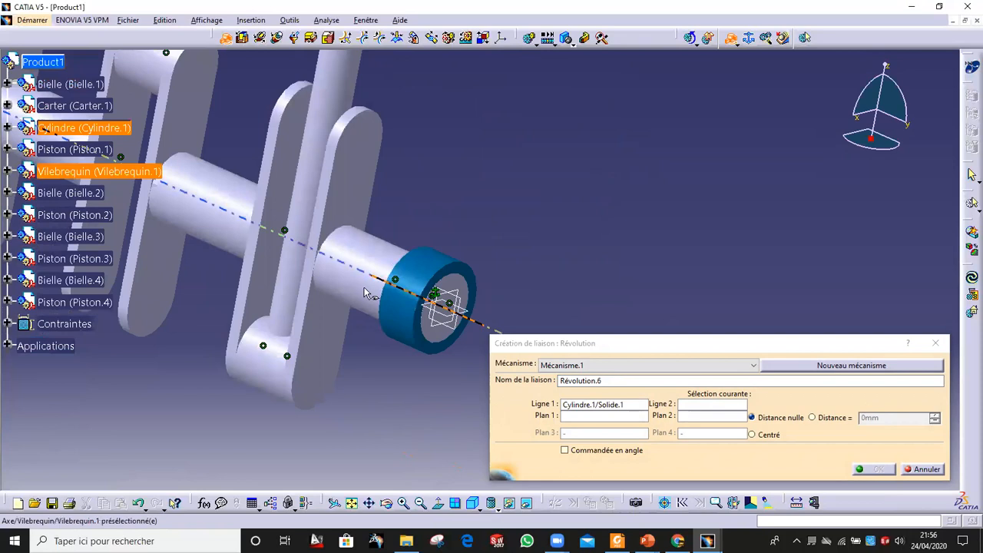
# Step: Complete the crankshaft's revolute joint with the end faces of Vilebrequin.1 and Cylindre.1 at null distance, and make it angle-driven
pyautogui.click(438, 337)
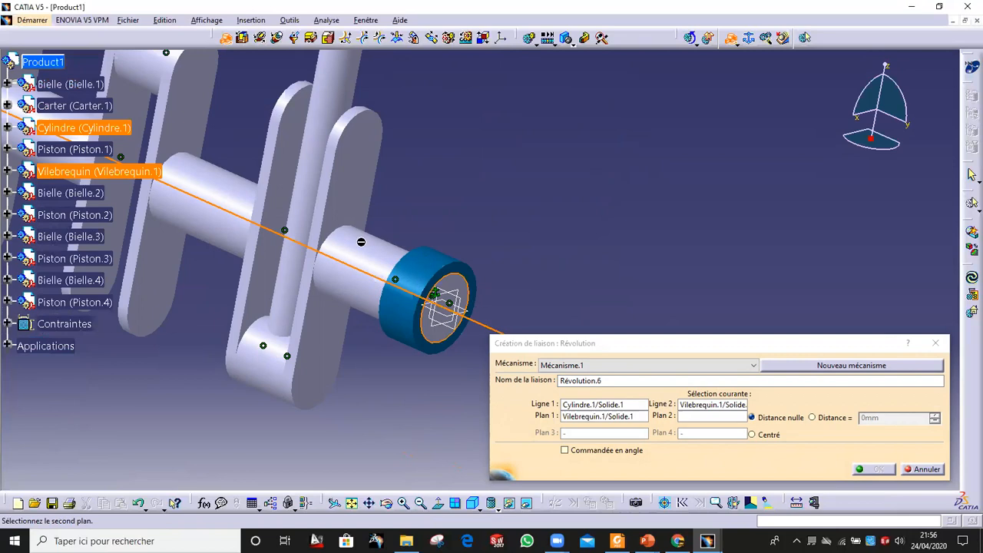
pyautogui.scroll(5, 435, 372)
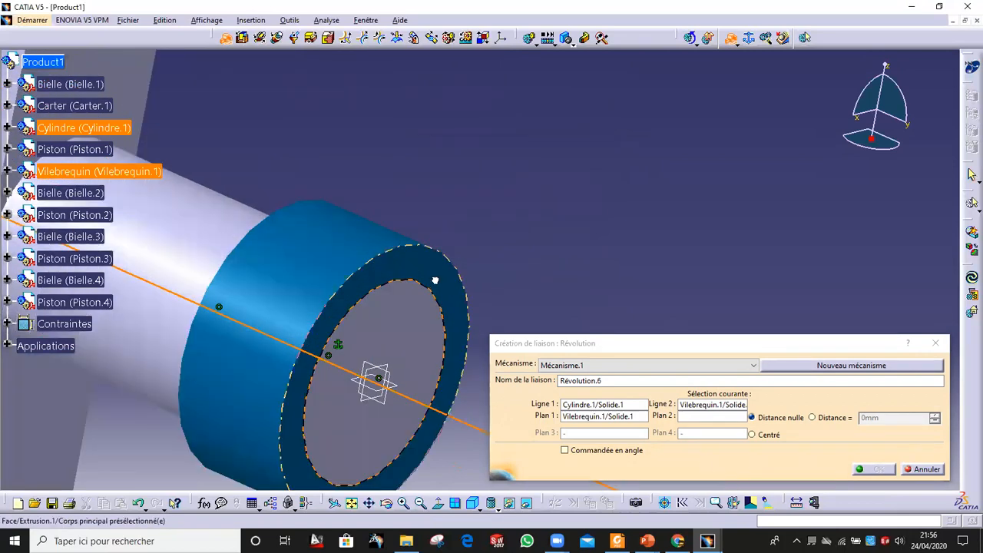
pyautogui.click(377, 279)
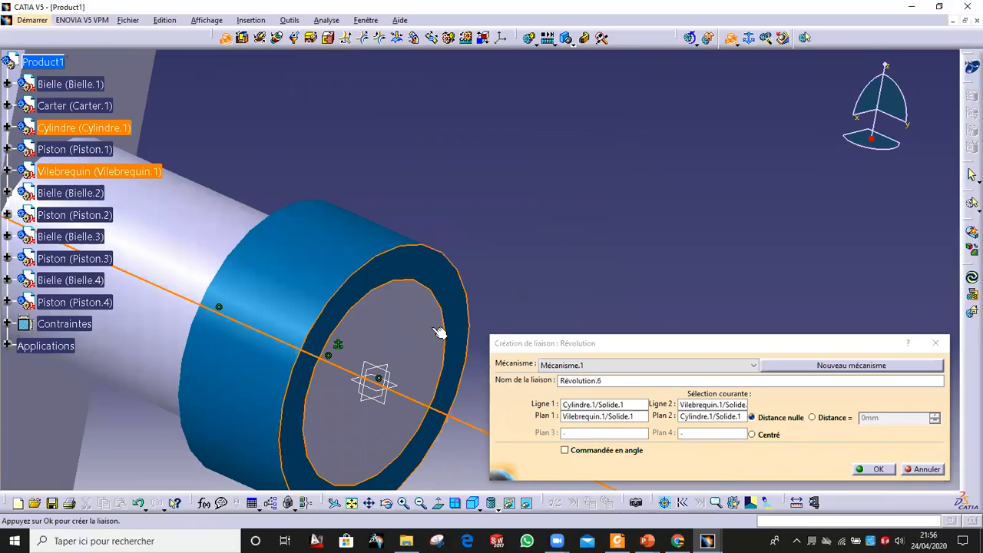
pyautogui.moveTo(477, 214); pyautogui.dragTo(474, 378, button='middle')
pyautogui.moveTo(381, 298); pyautogui.dragTo(442, 242, button='middle')
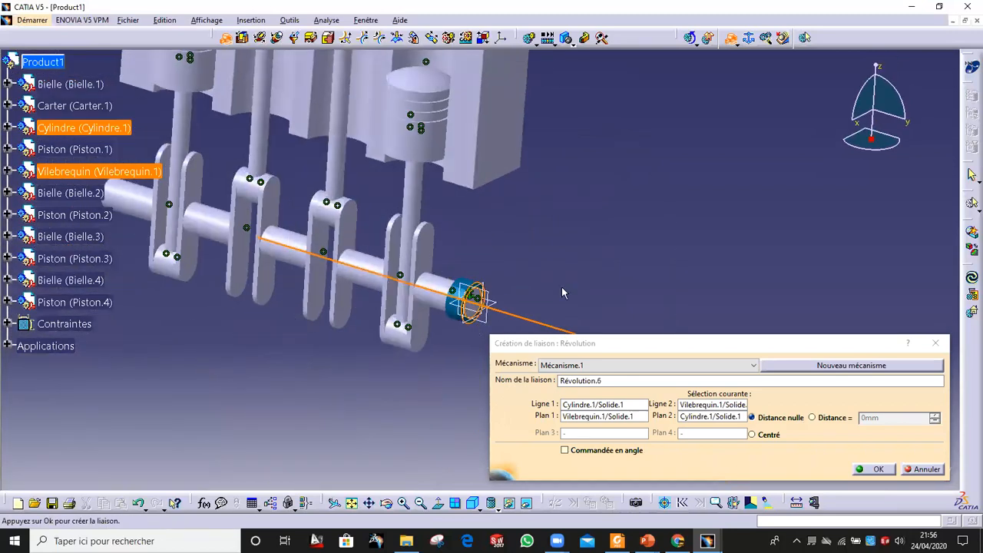
pyautogui.moveTo(581, 252); pyautogui.dragTo(663, 269, button='middle')
pyautogui.click(627, 451)
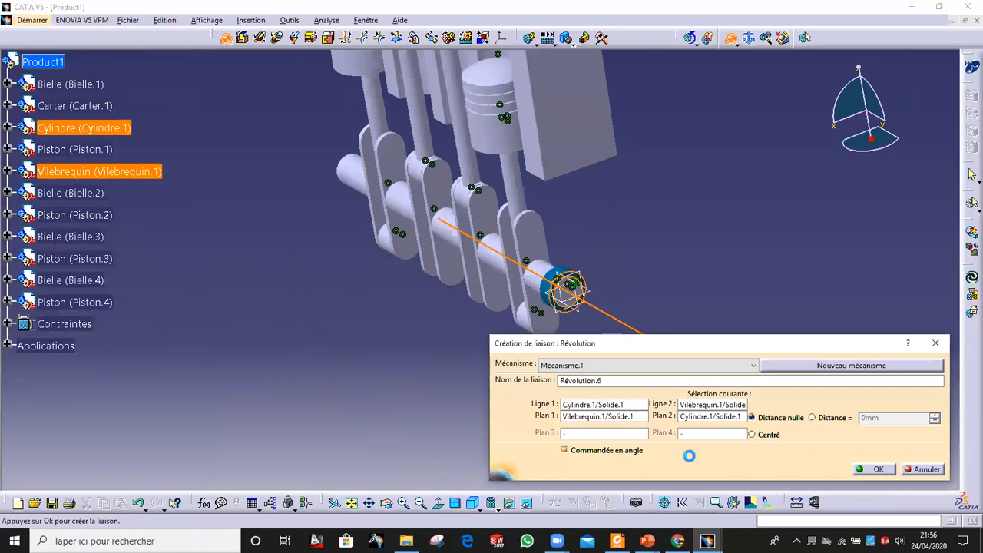
pyautogui.click(878, 470)
# Step: For a new revolute joint, pick Bielle.1's big-end axis, hide the connecting rods, and pick Vilebrequin.1's matching crankpin axis and inner web face
pyautogui.moveTo(439, 318); pyautogui.dragTo(486, 383, button='middle')
pyautogui.moveTo(366, 289); pyautogui.dragTo(417, 255, button='middle')
pyautogui.rightClick(422, 247)
pyautogui.press('Escape')
pyautogui.click(413, 244)
pyautogui.rightClick(417, 245)
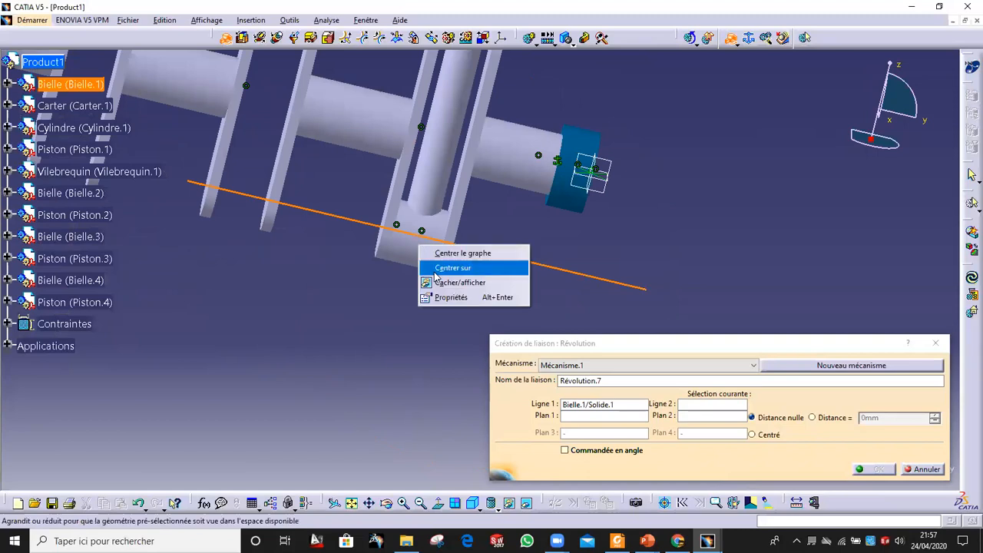
pyautogui.press('Escape')
pyautogui.click(421, 249)
pyautogui.moveTo(421, 249); pyautogui.dragTo(468, 268, button='middle')
pyautogui.click(483, 251)
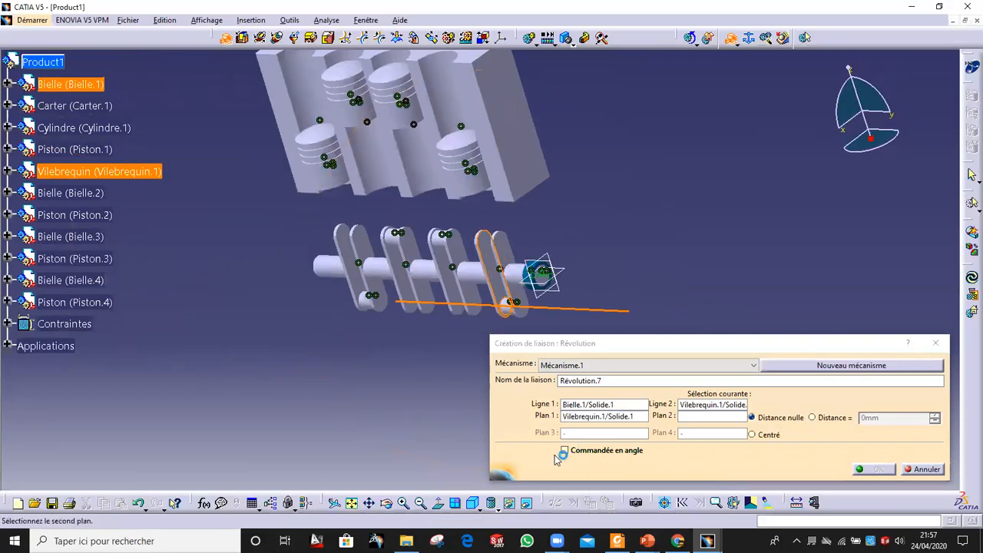
# Step: Finish the Bielle.1–Vilebrequin.1 revolute joint with the hidden rod's big-end face as second plane and a distance of -25 mm
pyautogui.click(527, 505)
pyautogui.moveTo(542, 296); pyautogui.dragTo(559, 444, button='middle')
pyautogui.click(346, 185)
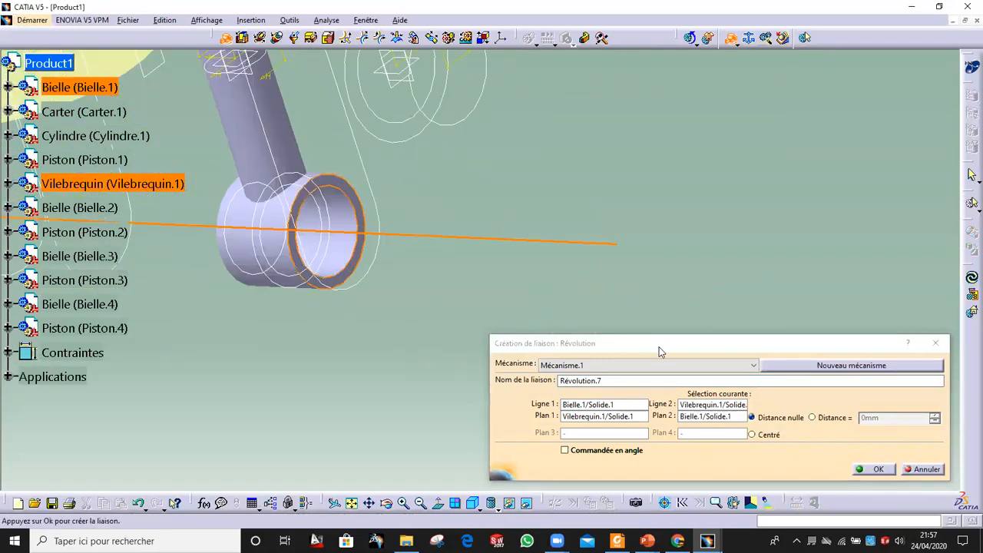
pyautogui.click(819, 417)
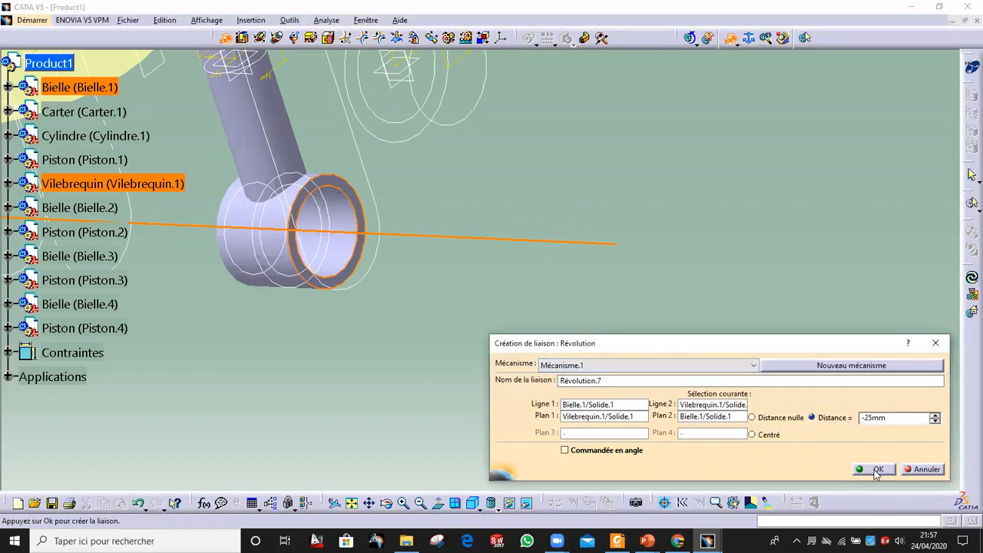
pyautogui.click(876, 470)
# Step: Create a revolute joint between Bielle.2's big end and its crankpin on Vilebrequin.1, using the rod and web faces at a distance of -25 mm
pyautogui.moveTo(319, 250); pyautogui.dragTo(400, 204, button='middle')
pyautogui.moveTo(324, 262); pyautogui.dragTo(457, 192, button='middle')
pyautogui.click(452, 187)
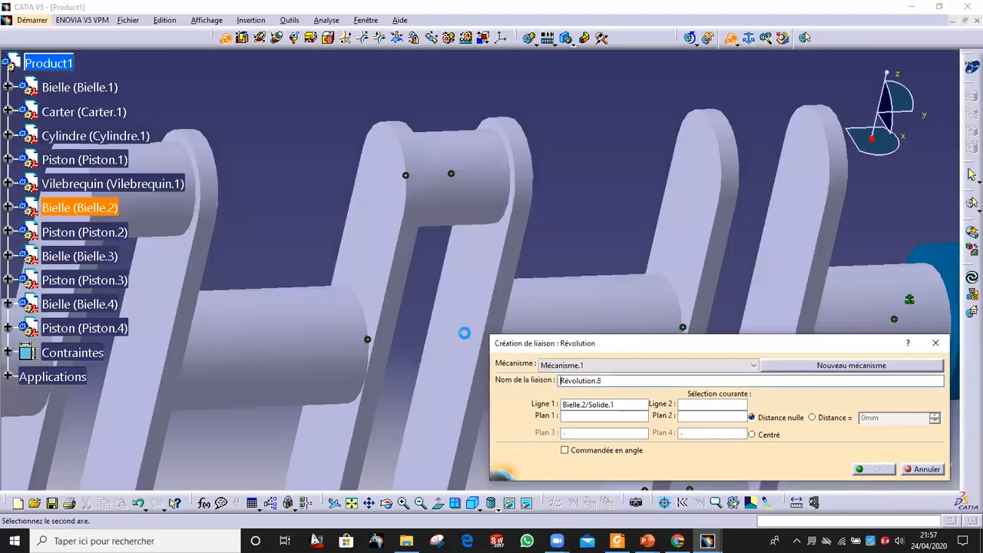
pyautogui.moveTo(367, 244); pyautogui.dragTo(361, 181, button='middle')
pyautogui.click(365, 160)
pyautogui.click(378, 203)
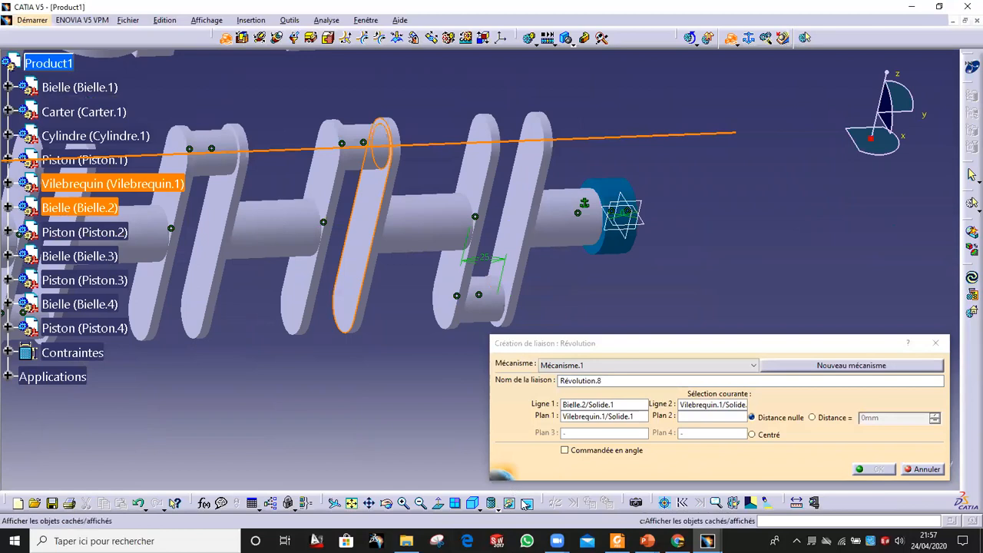
pyautogui.click(525, 503)
pyautogui.moveTo(387, 238); pyautogui.dragTo(371, 249, button='middle')
pyautogui.click(340, 234)
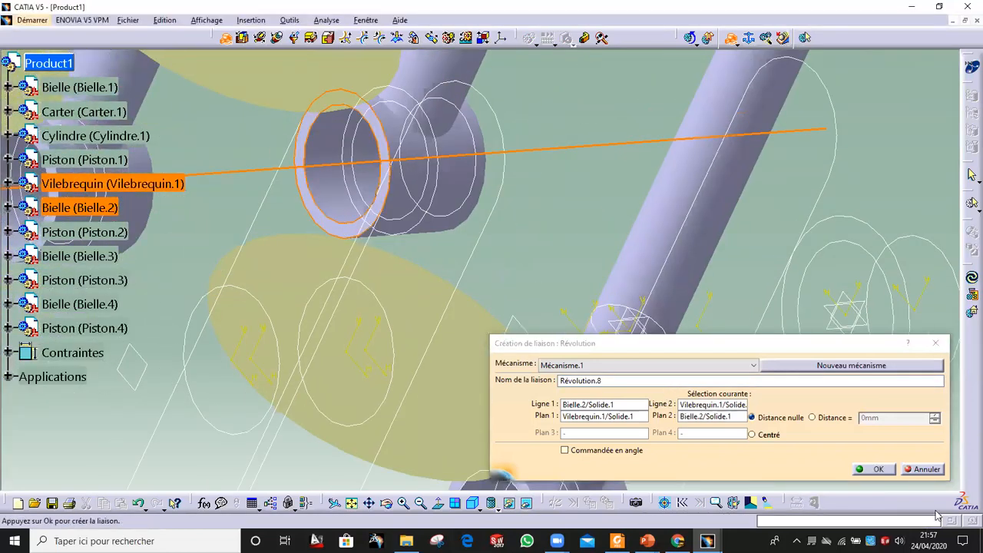
pyautogui.click(835, 418)
pyautogui.click(889, 473)
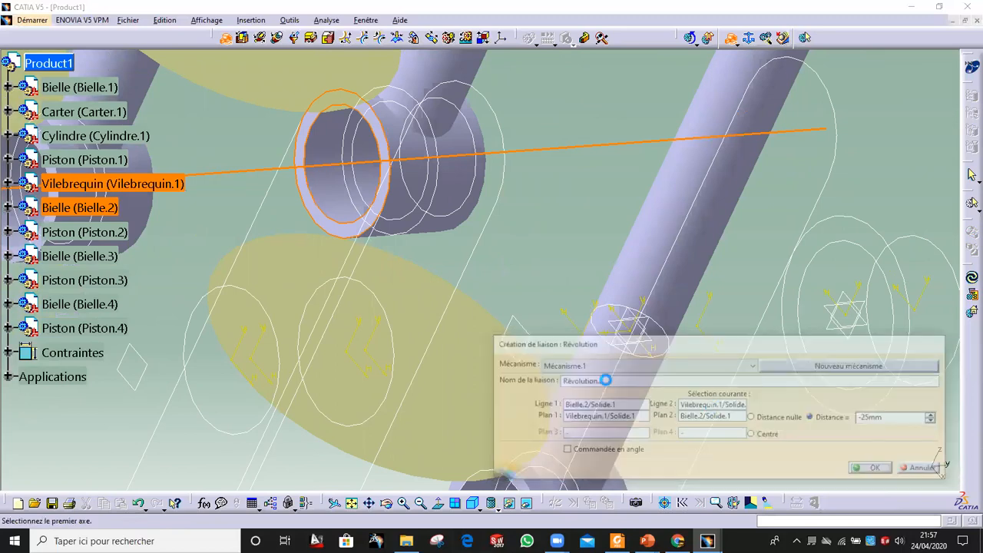
# Step: Create a revolute joint between Bielle.3's big end and its crankpin on Vilebrequin.1, using the rod and web faces at a distance of -25 mm
pyautogui.moveTo(113, 288); pyautogui.dragTo(441, 282, button='middle')
pyautogui.click(443, 196)
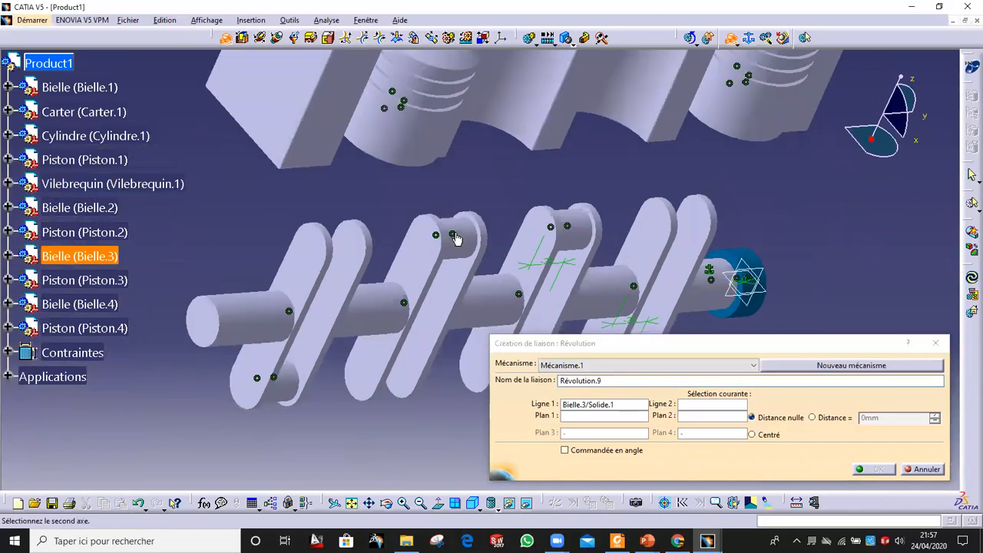
pyautogui.click(462, 243)
pyautogui.click(450, 284)
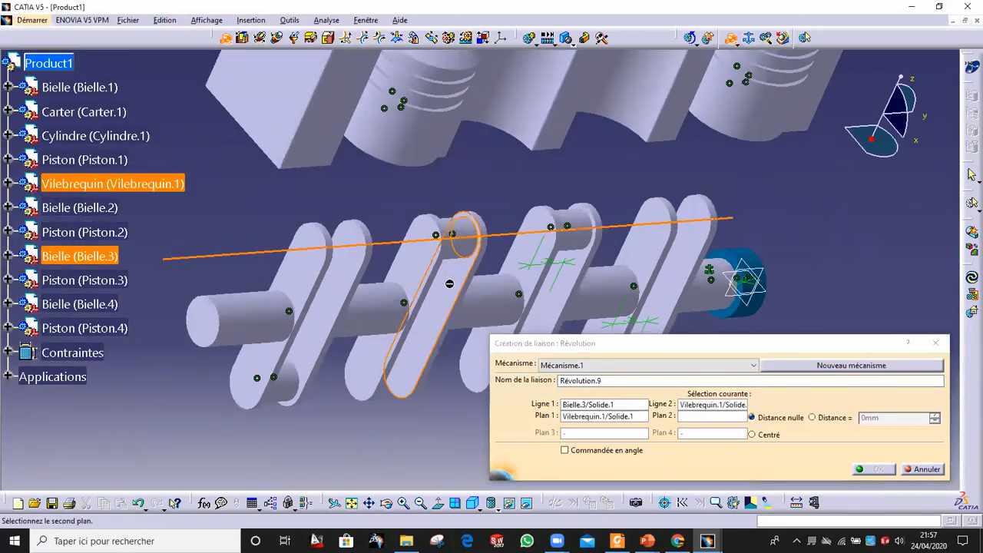
pyautogui.click(526, 504)
pyautogui.keyDown('ctrl'); pyautogui.moveTo(420, 288); pyautogui.dragTo(374, 251, button='middle'); pyautogui.keyUp('ctrl')
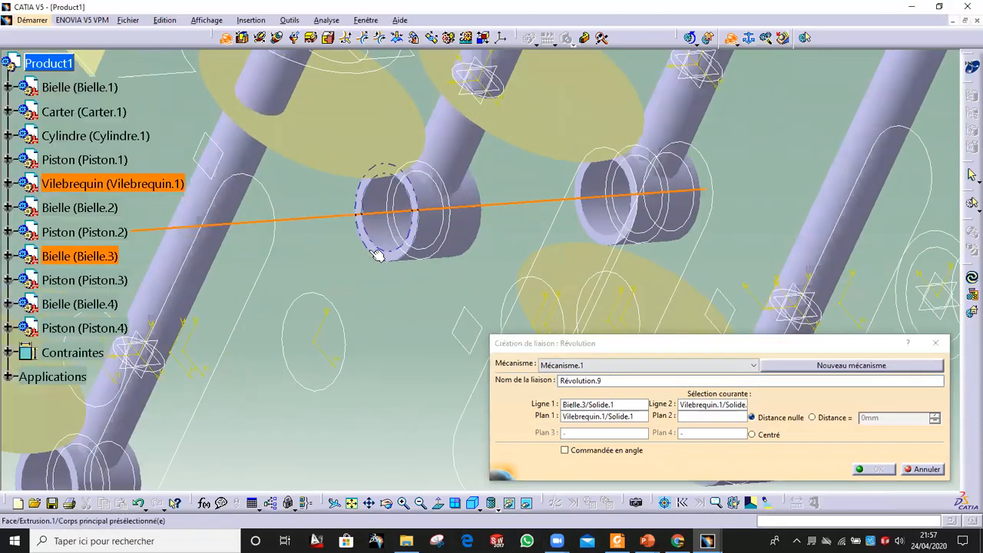
pyautogui.click(388, 257)
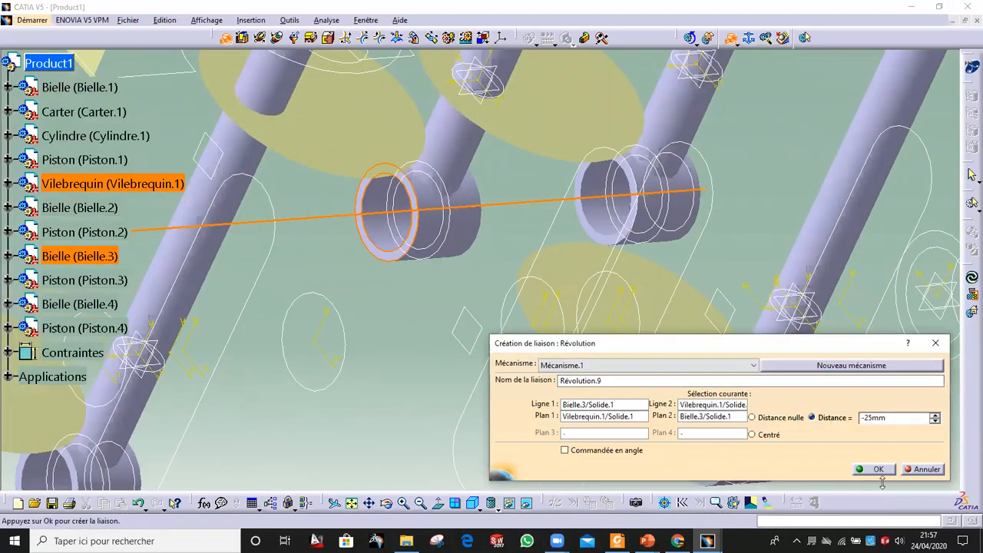
pyautogui.click(874, 469)
# Step: Create a revolute joint between Bielle.4's big end and its crankpin on Vilebrequin.1, using the rod and web faces with the offset Distance option
pyautogui.moveTo(380, 354); pyautogui.dragTo(574, 206, button='middle')
pyautogui.keyDown('ctrl'); pyautogui.moveTo(371, 409); pyautogui.dragTo(523, 255, button='middle'); pyautogui.keyUp('ctrl')
pyautogui.click(405, 254)
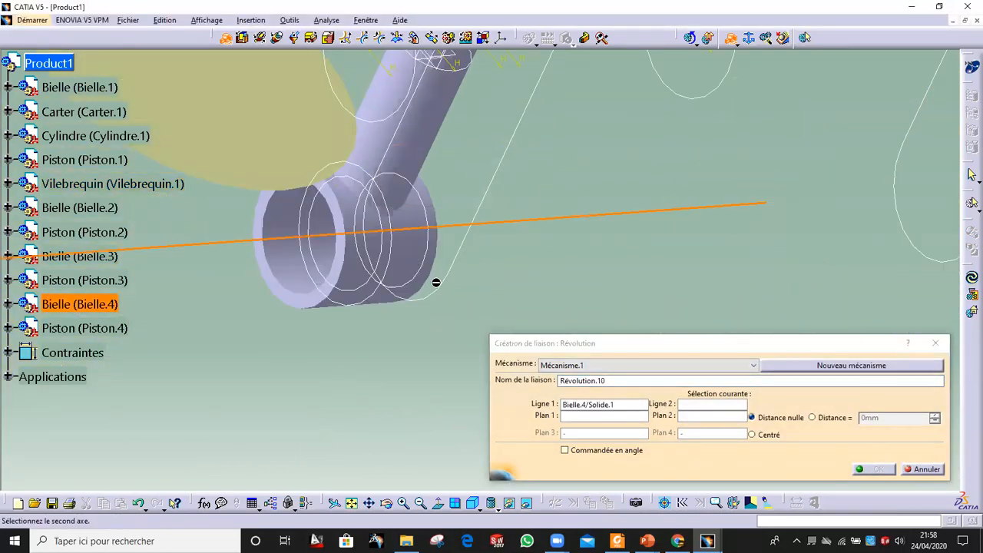
pyautogui.click(529, 505)
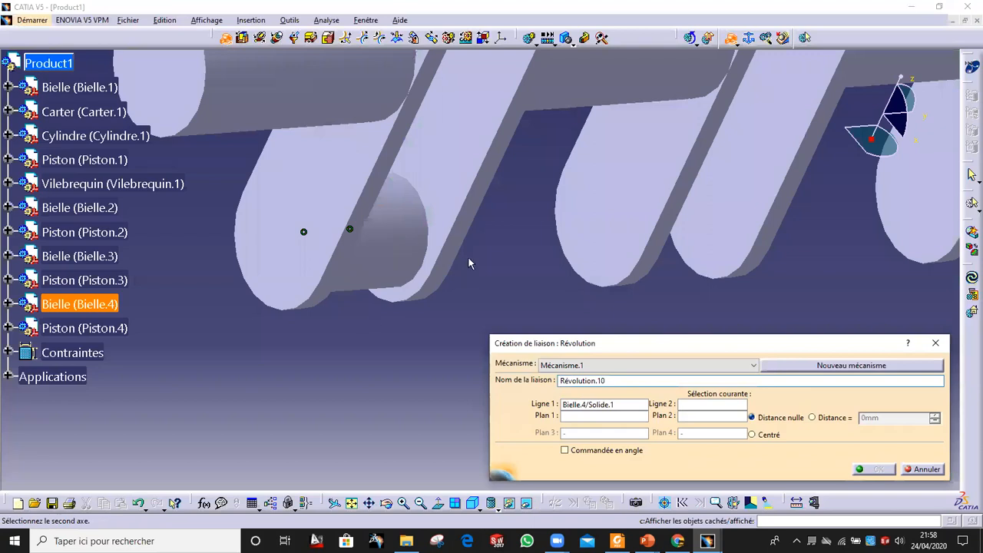
pyautogui.moveTo(471, 263); pyautogui.dragTo(365, 259, button='middle')
pyautogui.click(364, 258)
pyautogui.moveTo(421, 300); pyautogui.dragTo(427, 199, button='middle')
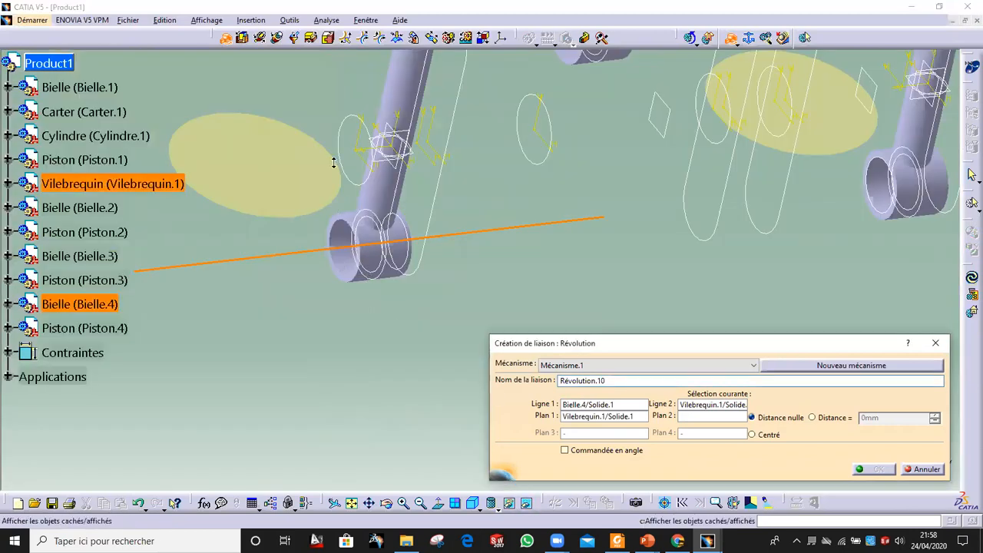
pyautogui.moveTo(333, 162); pyautogui.dragTo(333, 85, button='middle')
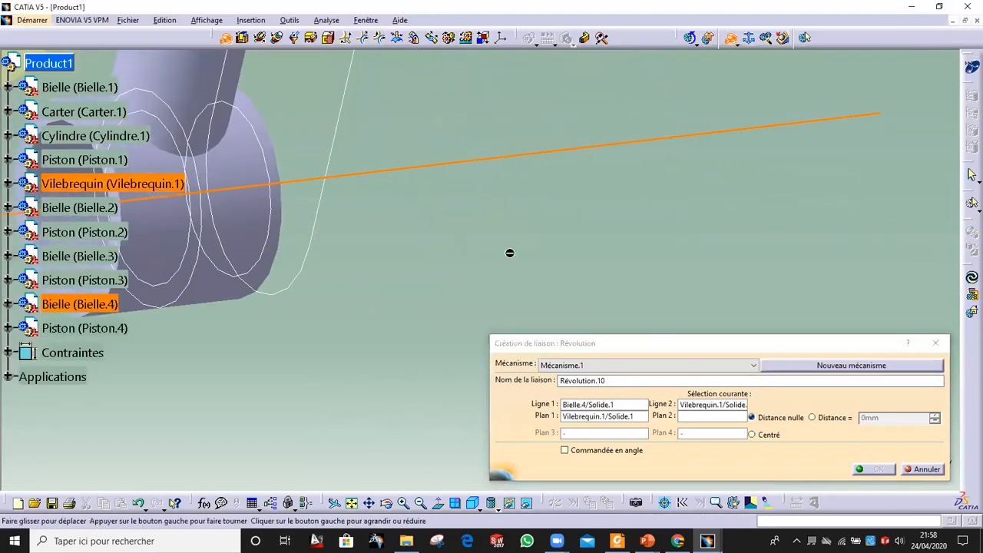
pyautogui.moveTo(97, 195); pyautogui.dragTo(509, 253, button='middle')
pyautogui.click(461, 168)
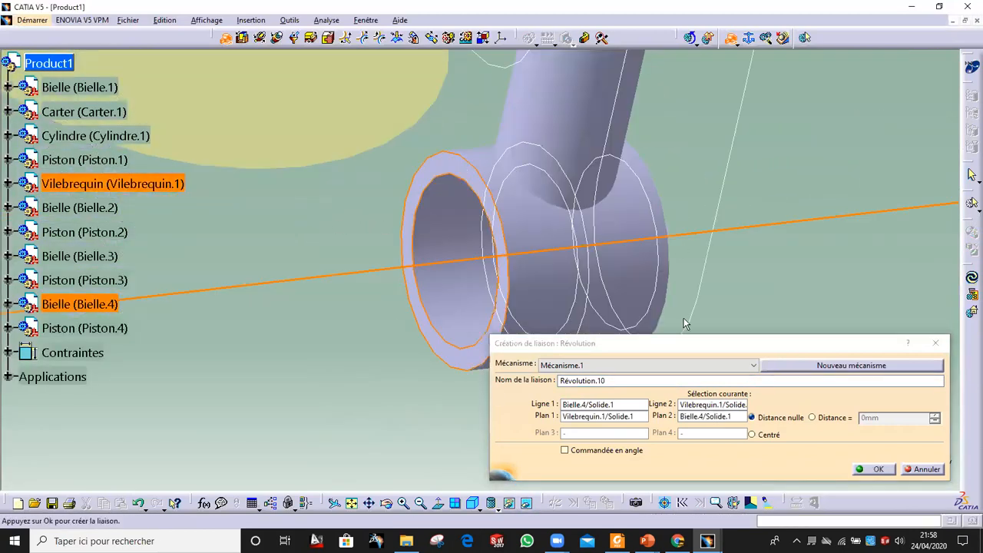
pyautogui.click(812, 417)
pyautogui.click(876, 469)
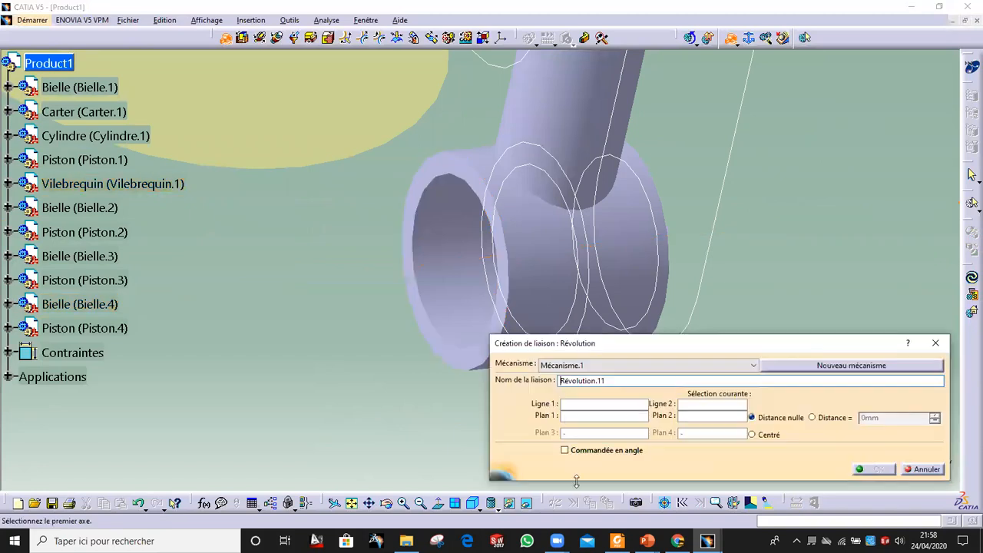
# Step: Create a revolute joint between Piston.1's pin axis and Bielle.1's small end, using their flat faces with the offset Distance option
pyautogui.click(530, 505)
pyautogui.moveTo(440, 282); pyautogui.dragTo(510, 103, button='middle')
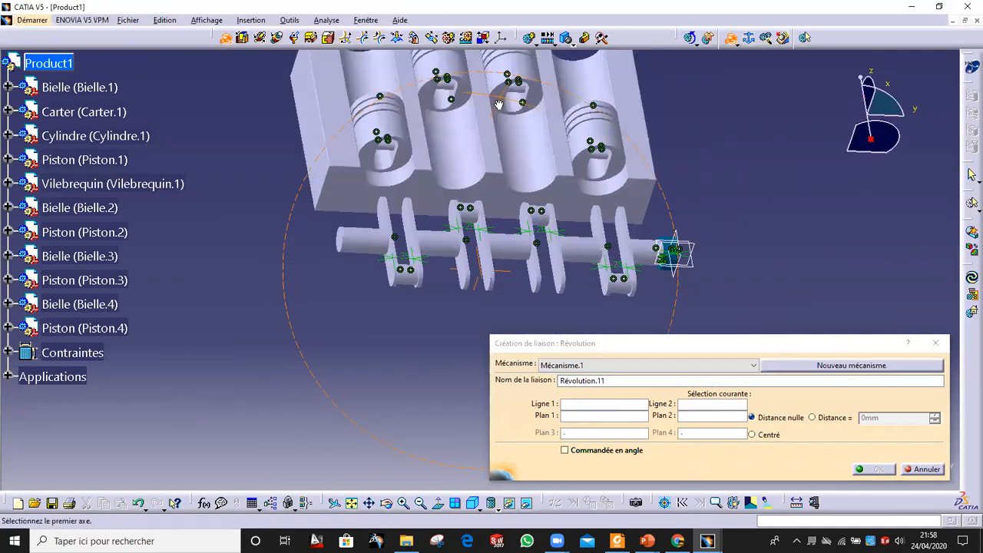
pyautogui.moveTo(634, 200); pyautogui.dragTo(413, 188, button='middle')
pyautogui.click(369, 147)
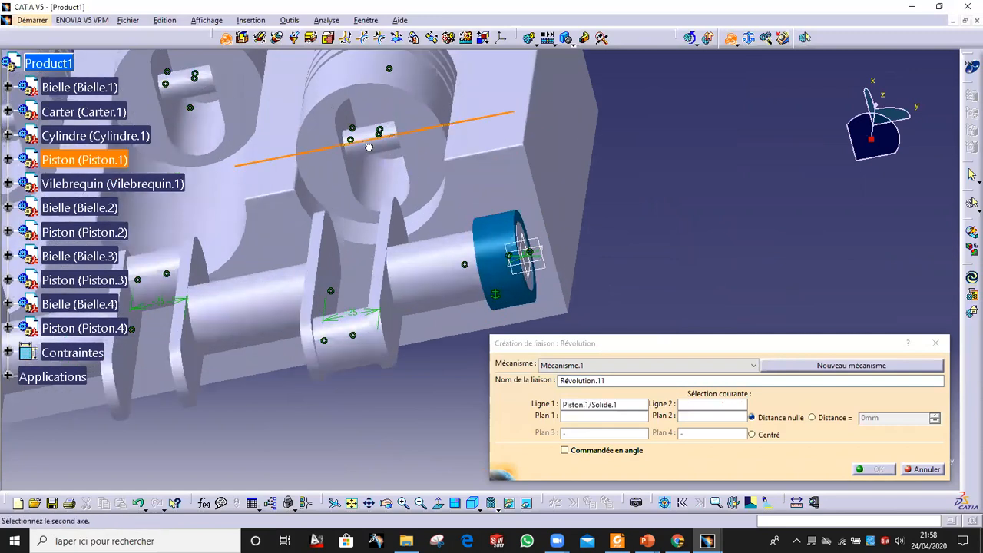
pyautogui.moveTo(361, 158); pyautogui.dragTo(354, 201, button='middle')
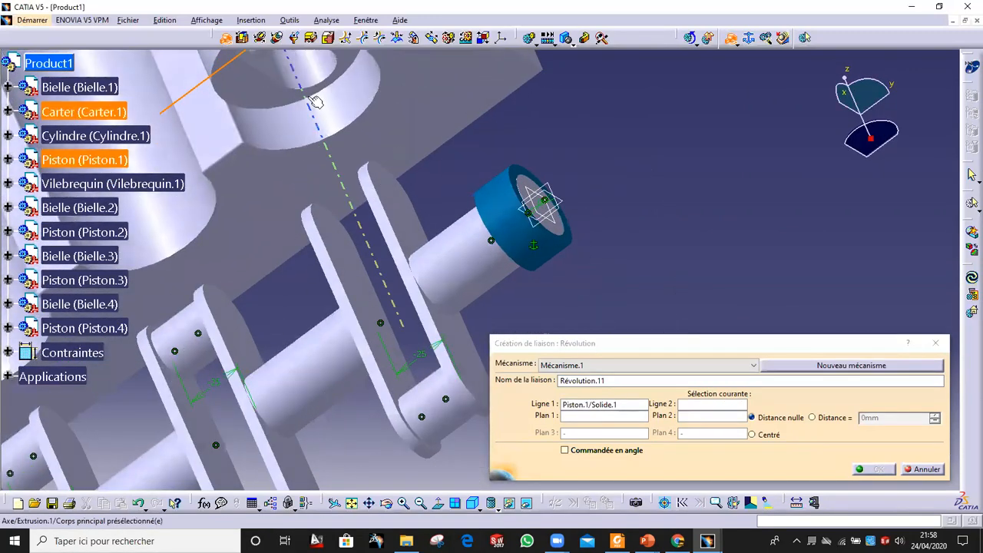
pyautogui.click(528, 504)
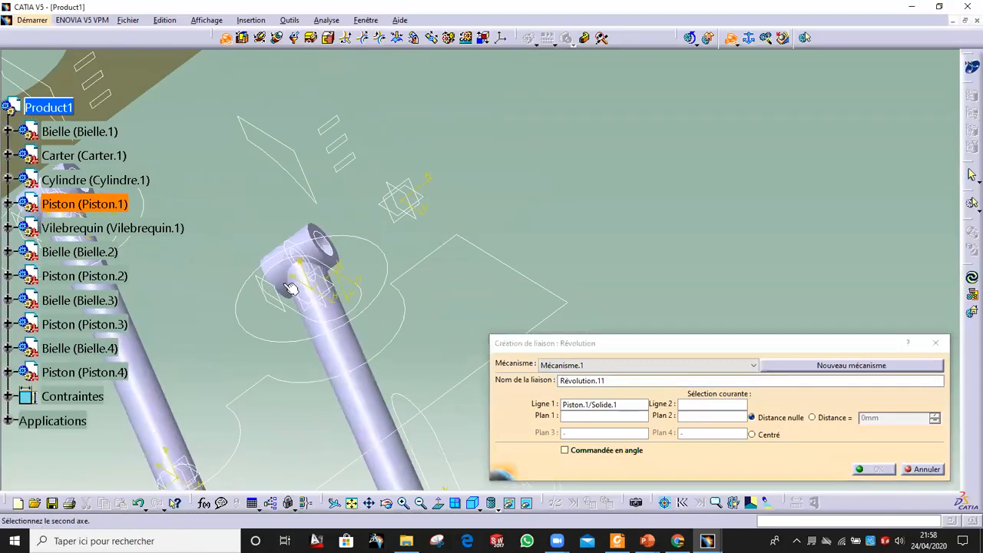
pyautogui.click(313, 253)
pyautogui.moveTo(269, 296); pyautogui.dragTo(402, 232, button='middle')
pyautogui.click(417, 230)
pyautogui.click(528, 504)
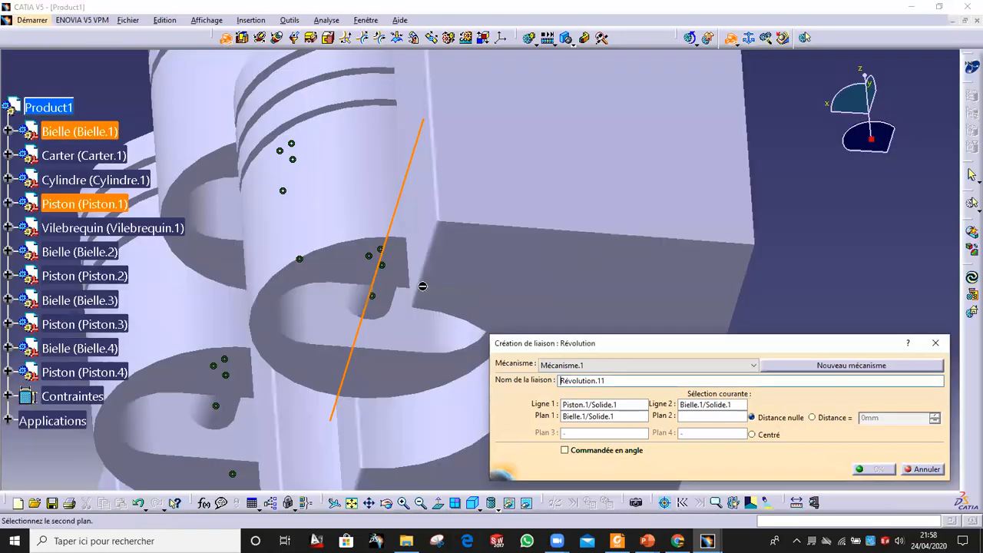
pyautogui.click(340, 320)
pyautogui.click(823, 418)
pyautogui.click(870, 468)
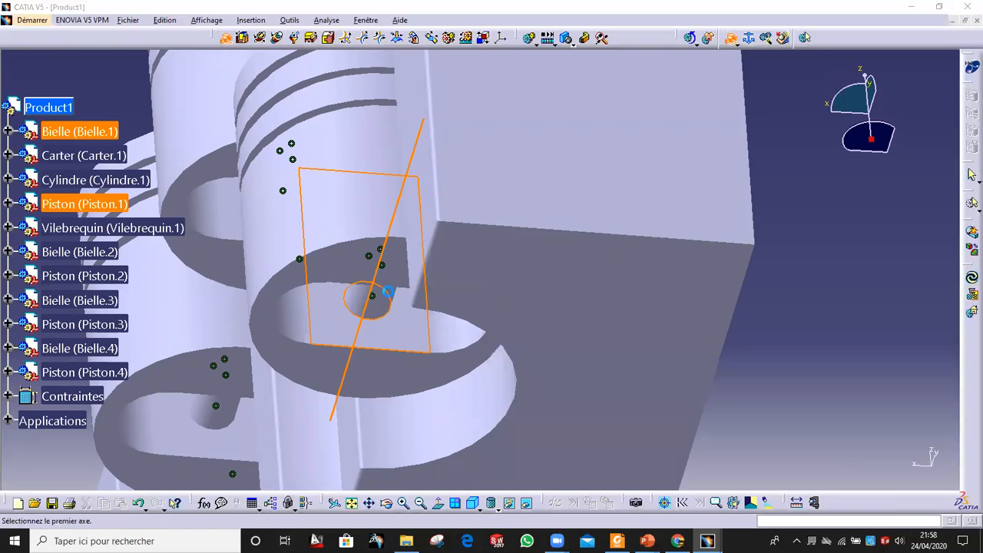
# Step: Create a revolute joint between Piston.4's pin axis and Bielle.2's small end, using their flat faces with the offset Distance option
pyautogui.moveTo(431, 262)
pyautogui.mouseDown(button='middle')
pyautogui.moveTo(624, 204)
pyautogui.moveTo(922, 218)
pyautogui.mouseUp(button='middle')
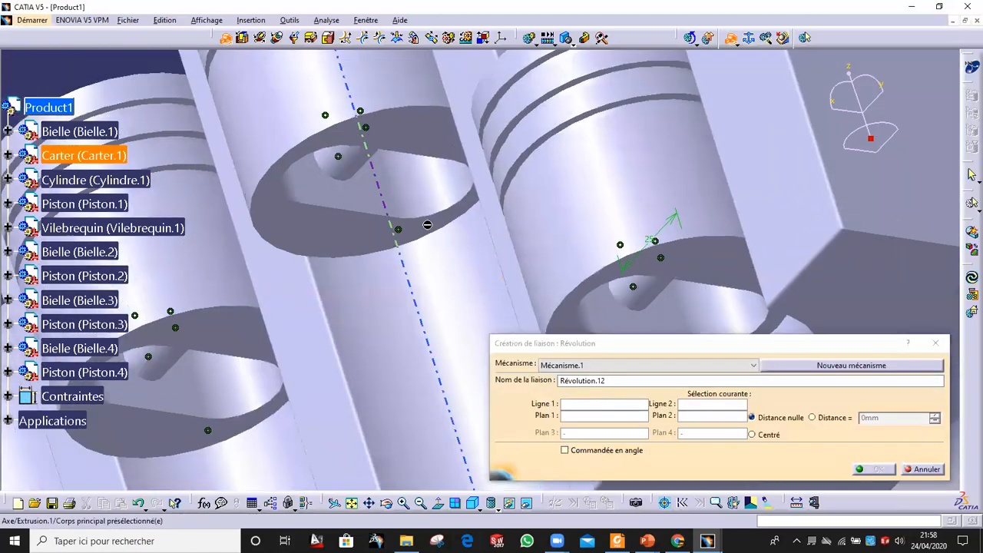
pyautogui.click(352, 162)
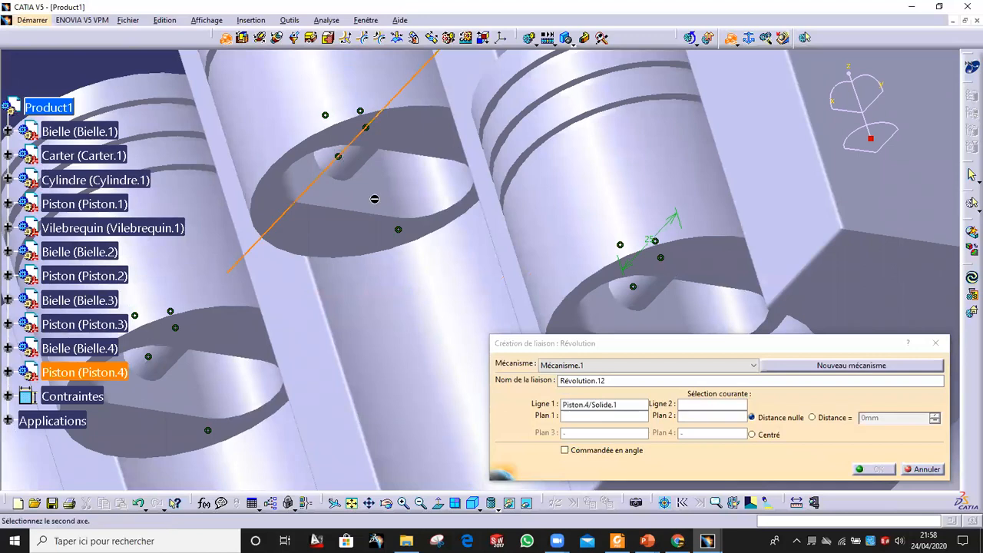
pyautogui.keyDown('ctrl'); pyautogui.moveTo(373, 198); pyautogui.dragTo(426, 425, button='middle'); pyautogui.keyUp('ctrl')
pyautogui.click(526, 503)
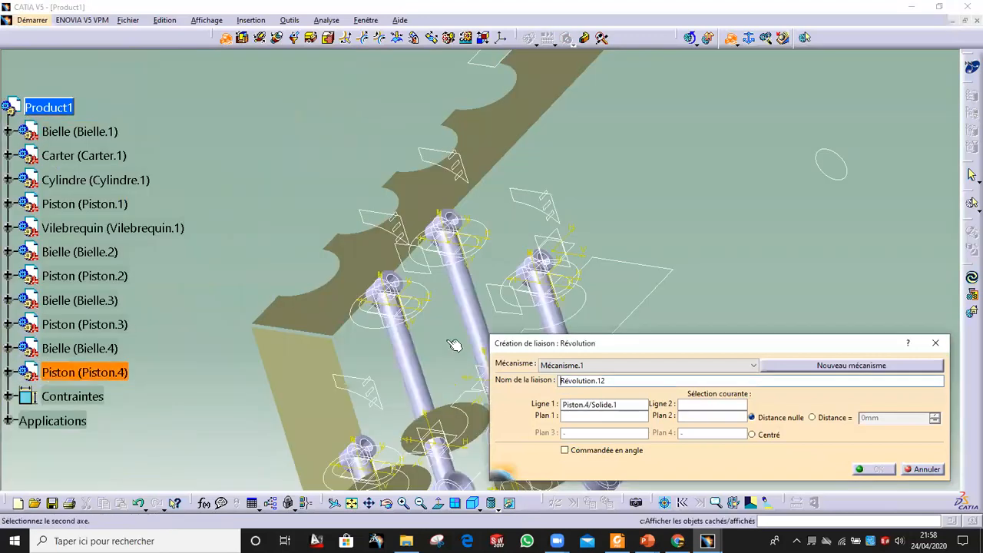
pyautogui.keyDown('ctrl'); pyautogui.moveTo(435, 267); pyautogui.dragTo(380, 142, button='middle'); pyautogui.keyUp('ctrl')
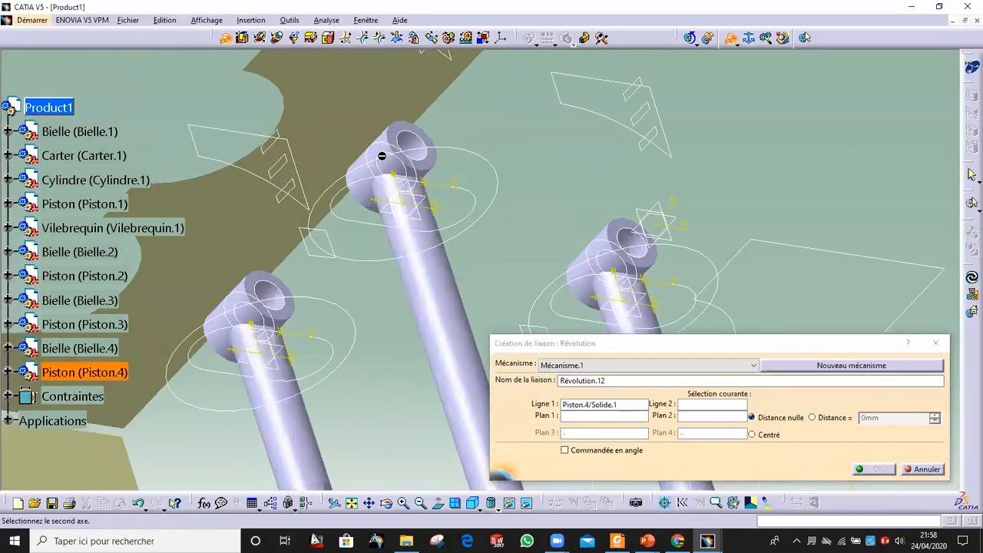
pyautogui.click(391, 166)
pyautogui.click(408, 124)
pyautogui.click(522, 507)
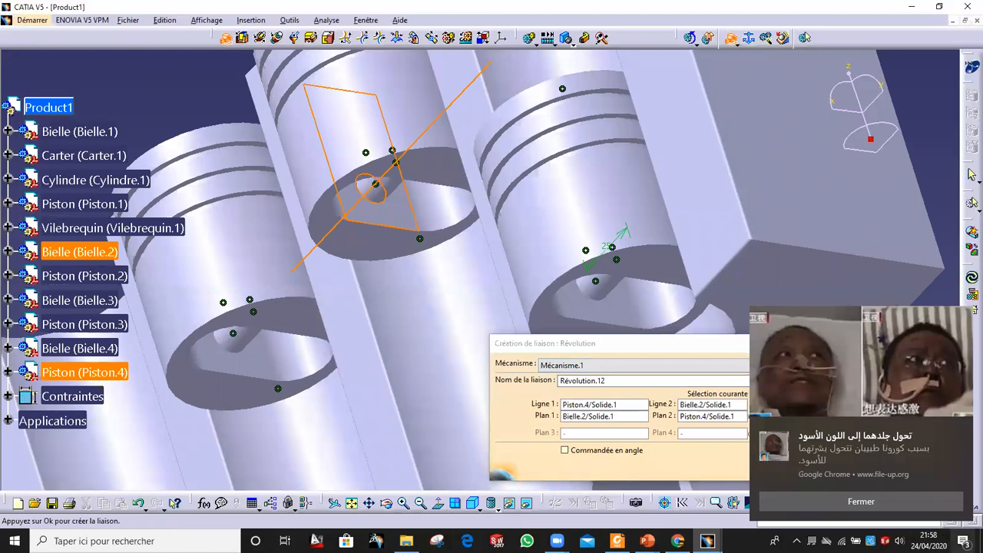
pyautogui.click(861, 502)
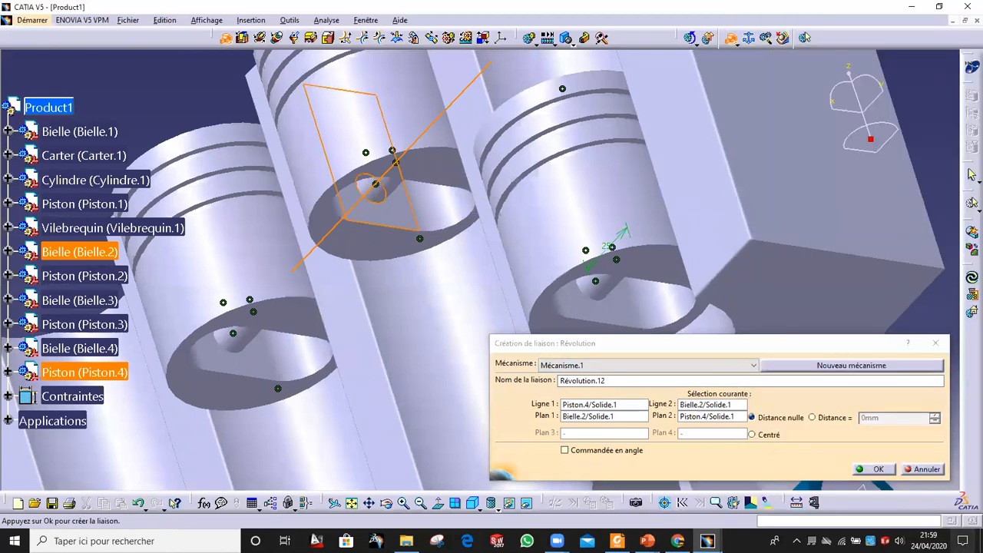
pyautogui.click(813, 418)
pyautogui.click(879, 470)
# Step: Create a revolute joint between Piston.3's pin axis and Bielle.3's small end, using their flat faces at a distance of 25 mm
pyautogui.moveTo(441, 215); pyautogui.dragTo(530, 184, button='middle')
pyautogui.click(419, 229)
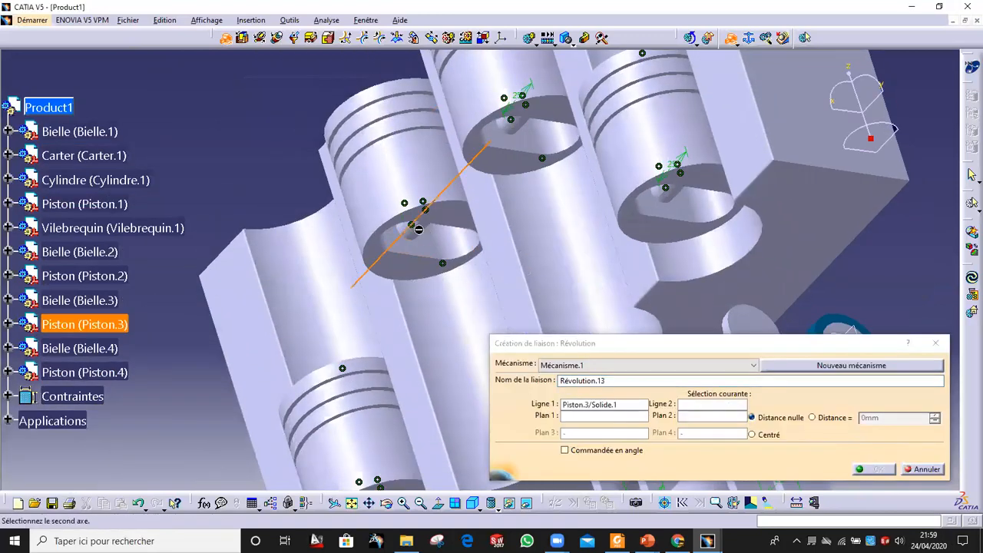
pyautogui.click(525, 502)
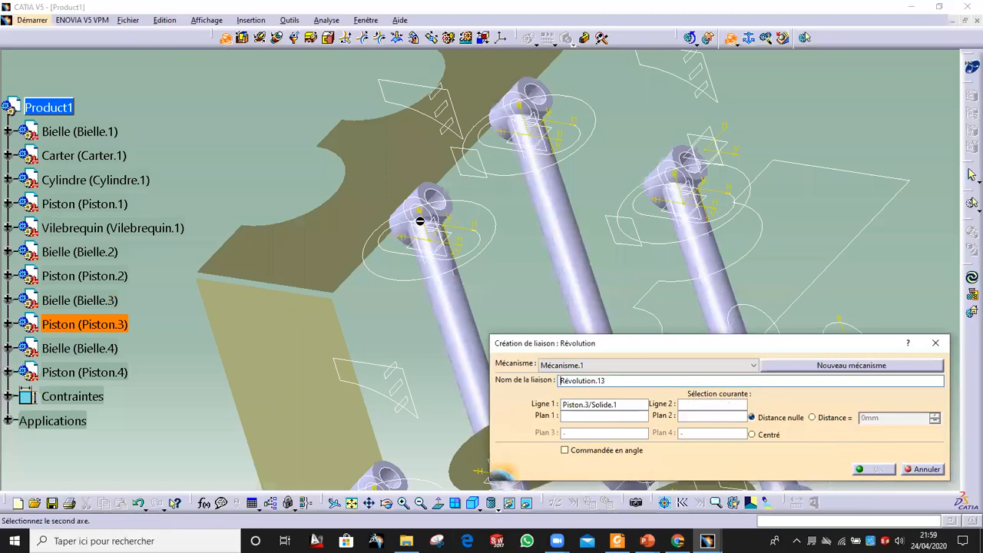
pyautogui.click(418, 213)
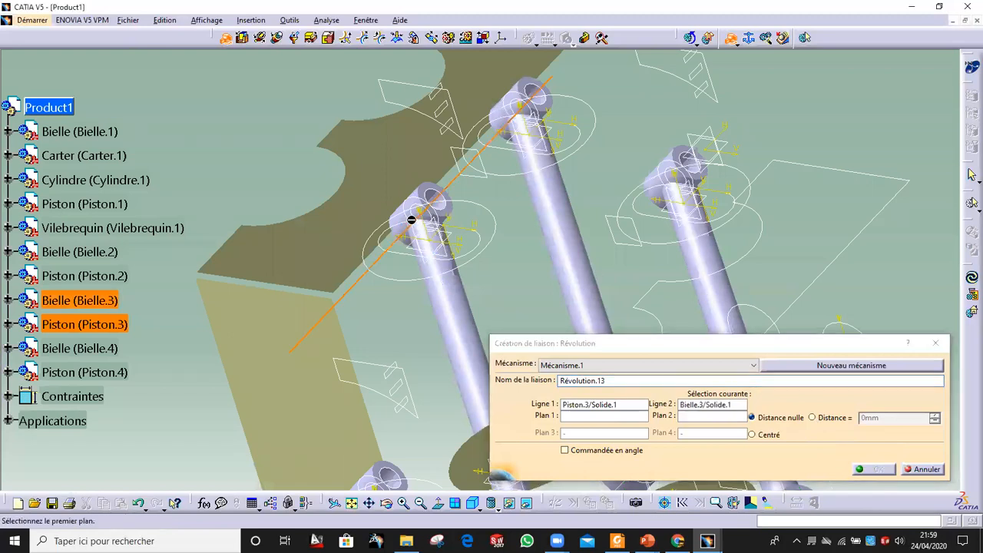
pyautogui.moveTo(481, 241); pyautogui.dragTo(470, 178, button='middle')
pyautogui.moveTo(470, 177); pyautogui.dragTo(461, 270, button='middle')
pyautogui.click(416, 224)
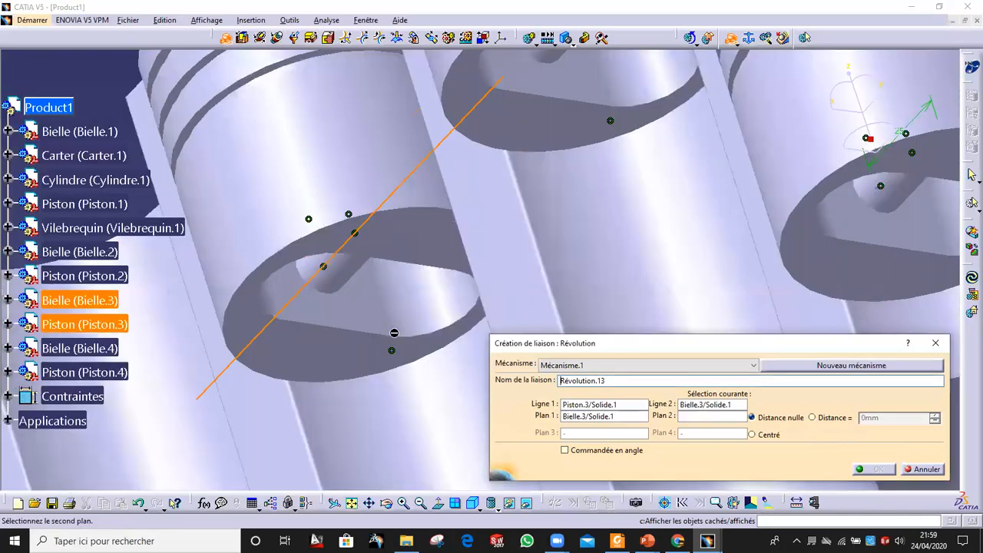
pyautogui.click(363, 317)
pyautogui.click(835, 417)
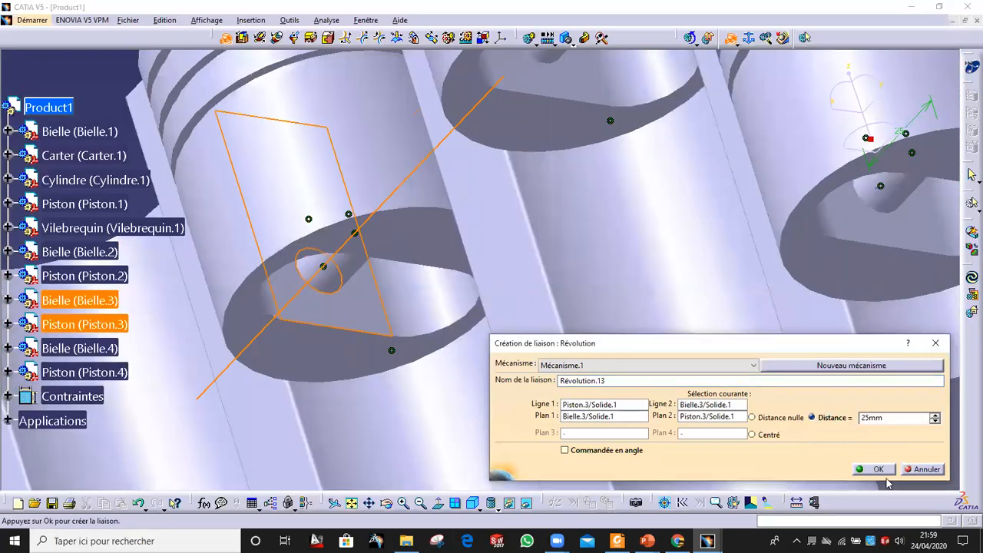
pyautogui.click(882, 470)
# Step: Create a revolute joint between Piston.2's pin axis and Bielle.4's small end, using their flat faces at a distance of 25 mm
pyautogui.moveTo(369, 334); pyautogui.dragTo(336, 379, button='middle')
pyautogui.click(331, 369)
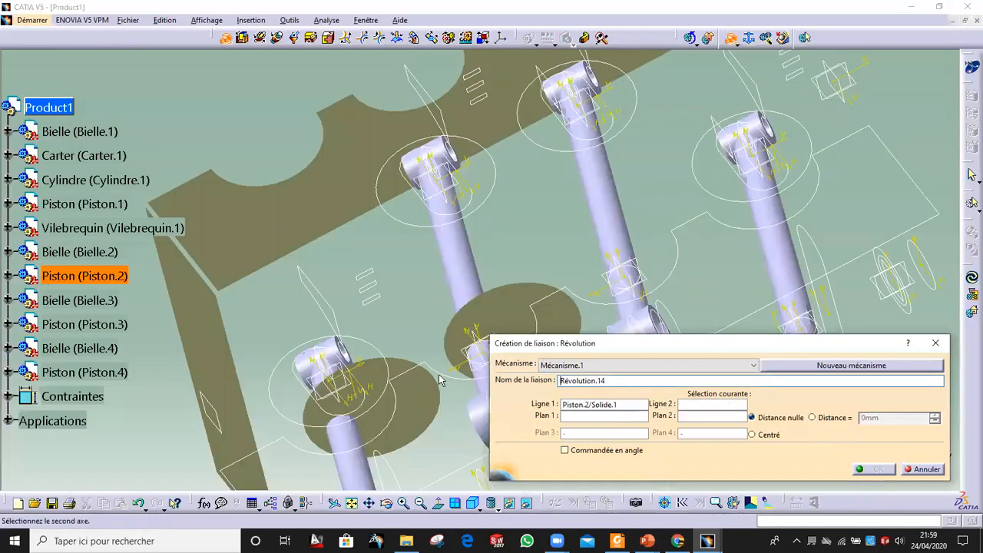
pyautogui.moveTo(427, 373); pyautogui.dragTo(632, 214, button='middle')
pyautogui.moveTo(146, 483); pyautogui.dragTo(406, 313, button='middle')
pyautogui.click(416, 295)
pyautogui.moveTo(484, 253); pyautogui.dragTo(255, 289, button='middle')
pyautogui.click(585, 184)
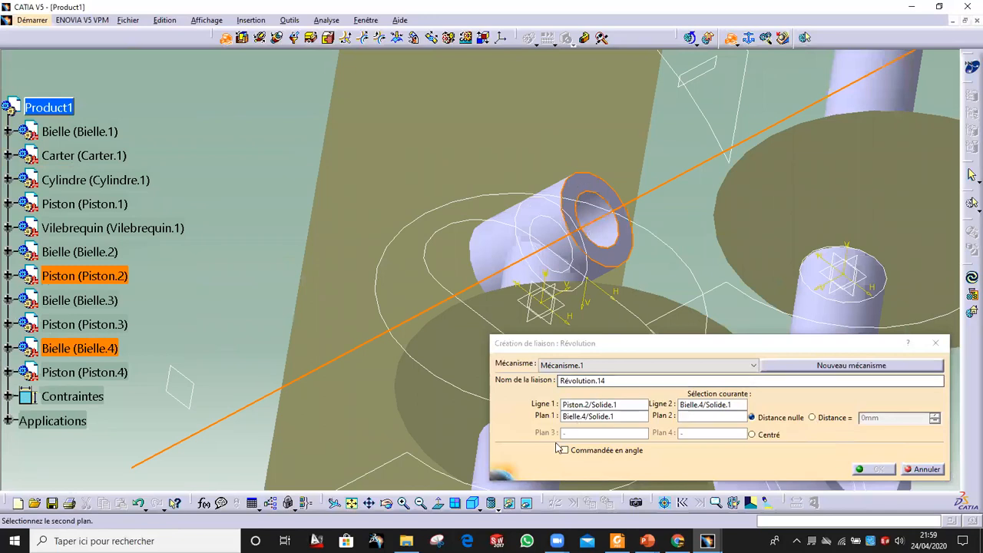
pyautogui.click(509, 502)
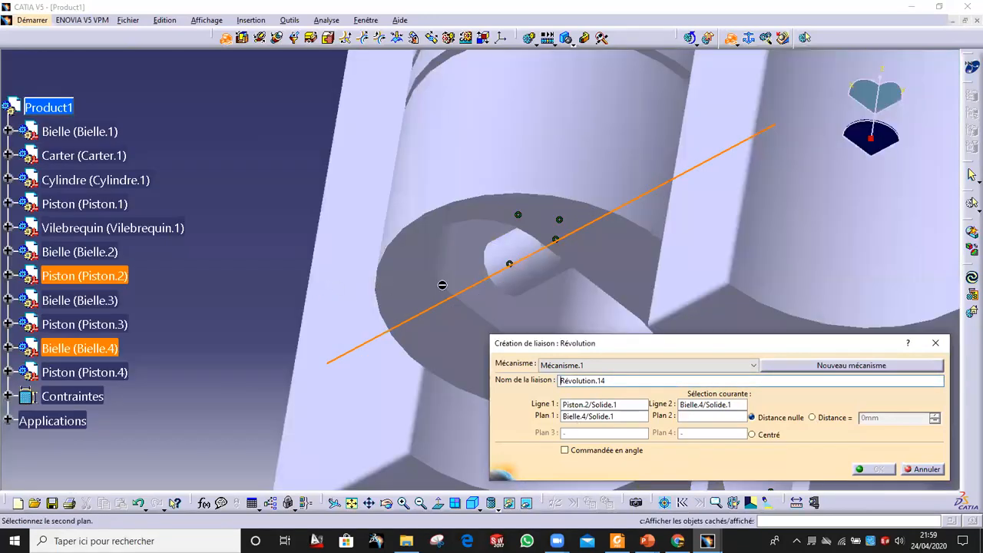
pyautogui.click(483, 284)
pyautogui.click(835, 417)
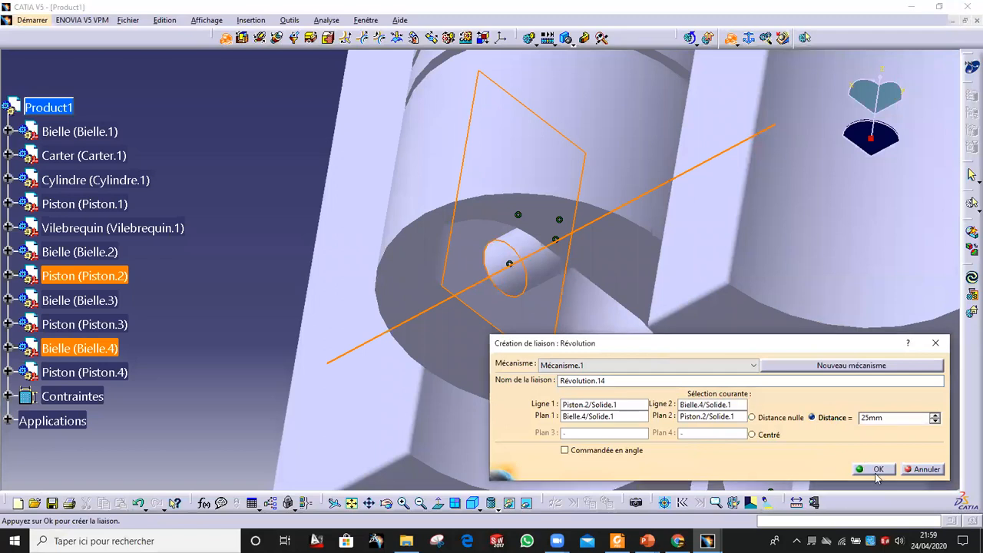
pyautogui.click(876, 468)
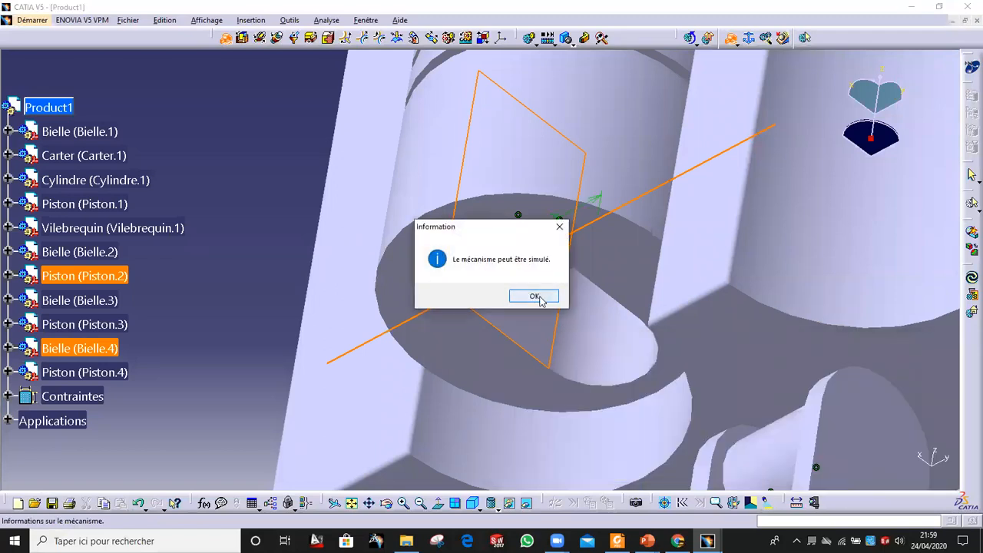
pyautogui.click(535, 296)
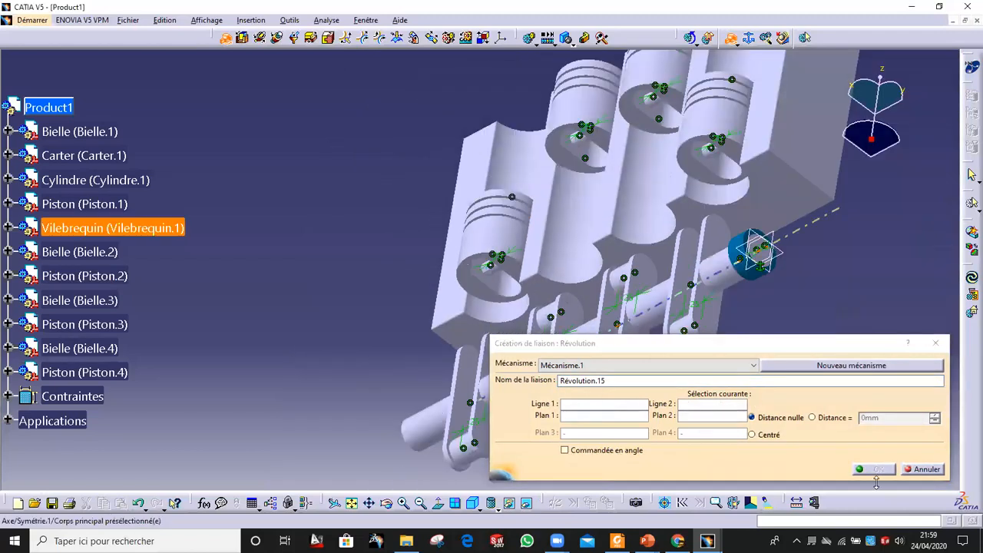
pyautogui.click(922, 468)
# Step: Bring the four hidden connecting rods back into the visible space
pyautogui.moveTo(548, 149); pyautogui.dragTo(525, 483, button='middle')
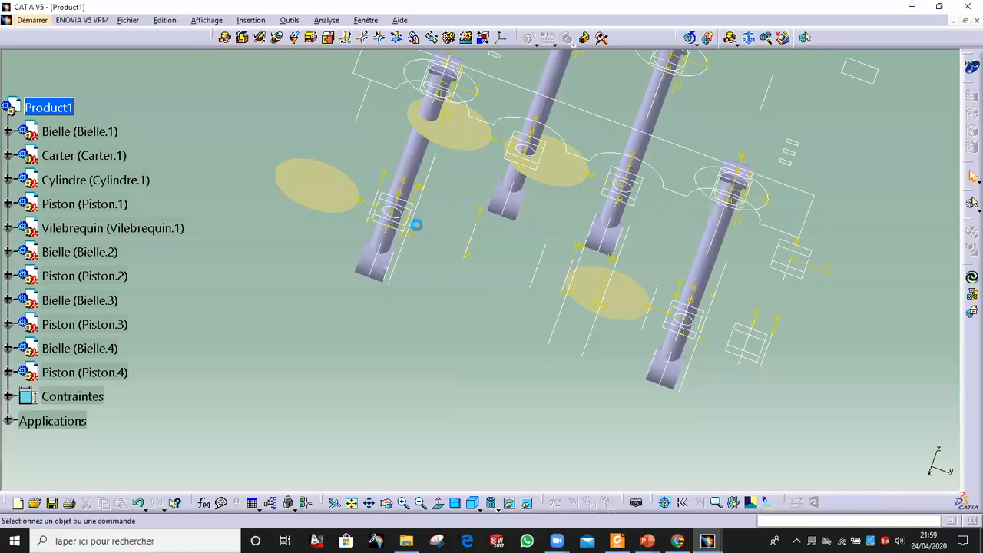
pyautogui.rightClick(411, 157)
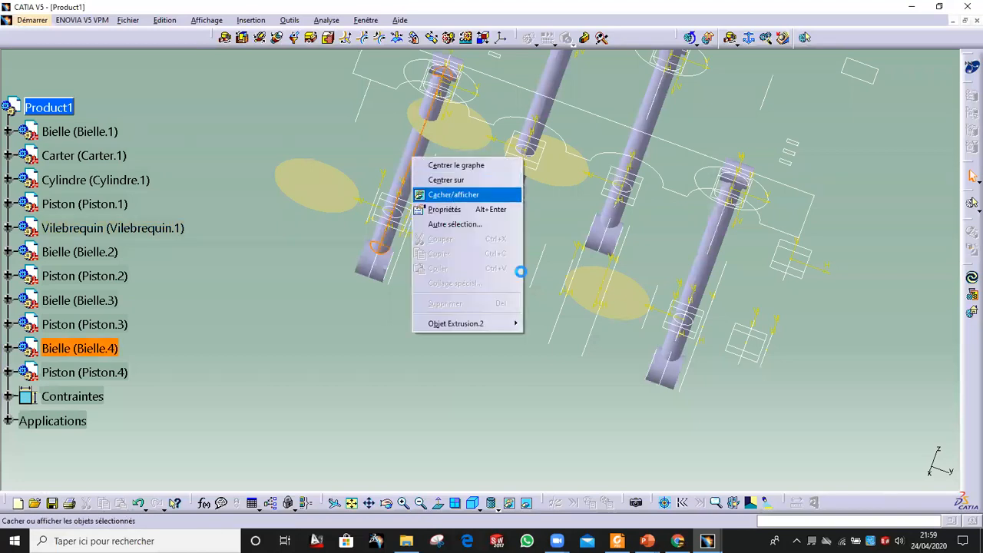
pyautogui.click(526, 502)
pyautogui.moveTo(401, 338); pyautogui.dragTo(121, 338, button='middle')
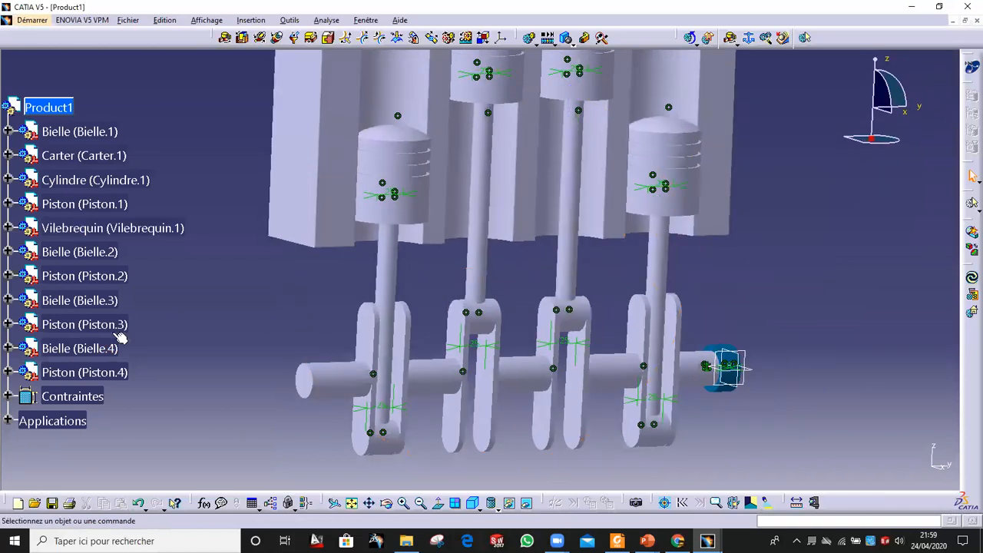
# Step: Hide all the assembly constraints of Product1
pyautogui.click(73, 397)
pyautogui.rightClick(79, 396)
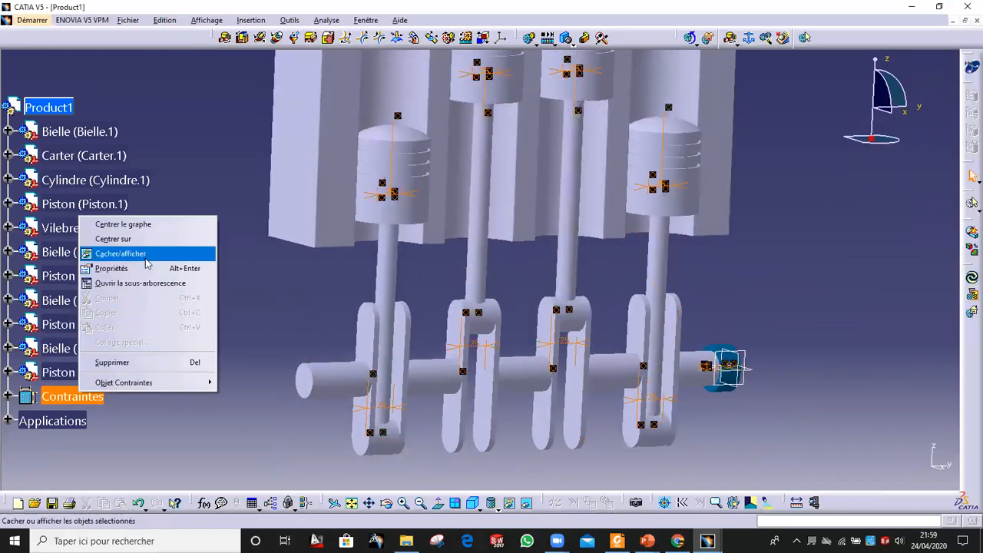
pyautogui.click(121, 254)
# Step: Create a simulation of Mécanisme.1 and insert a position with Commande.1 at 360
pyautogui.moveTo(325, 219); pyautogui.dragTo(310, 248, button='middle')
pyautogui.moveTo(555, 298); pyautogui.dragTo(718, 134, button='middle')
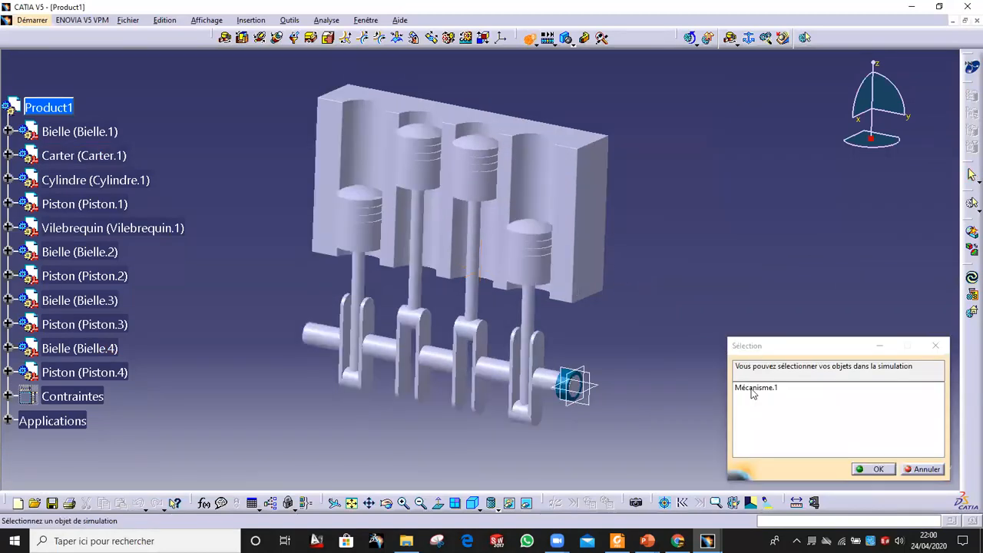
pyautogui.doubleClick(755, 388)
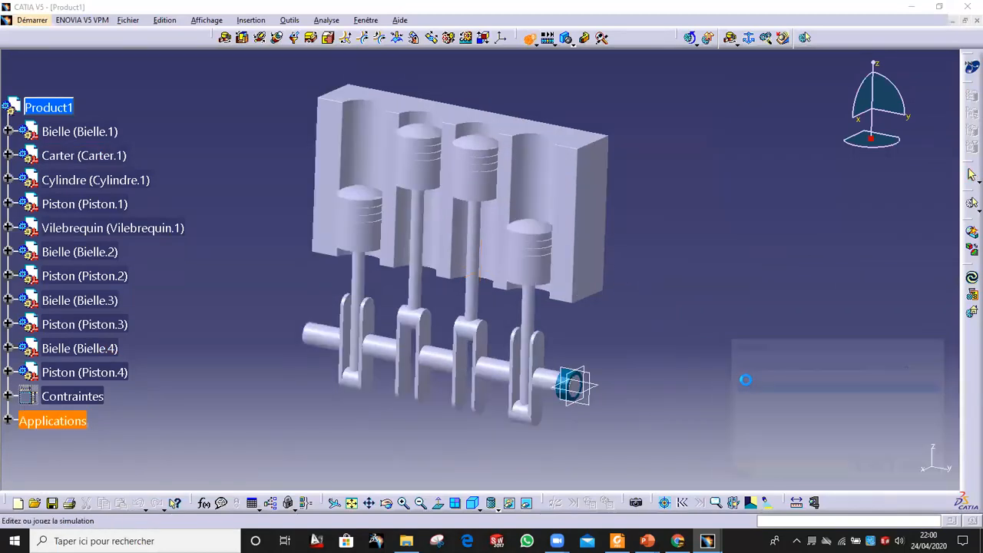
pyautogui.moveTo(842, 140); pyautogui.dragTo(880, 155)
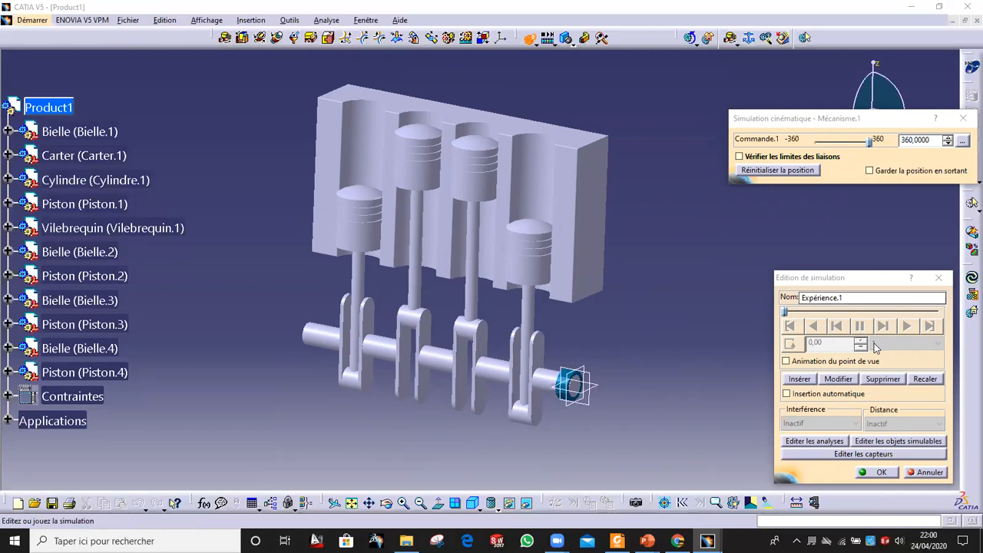
pyautogui.click(867, 145)
pyautogui.moveTo(858, 144); pyautogui.dragTo(885, 148)
pyautogui.click(800, 378)
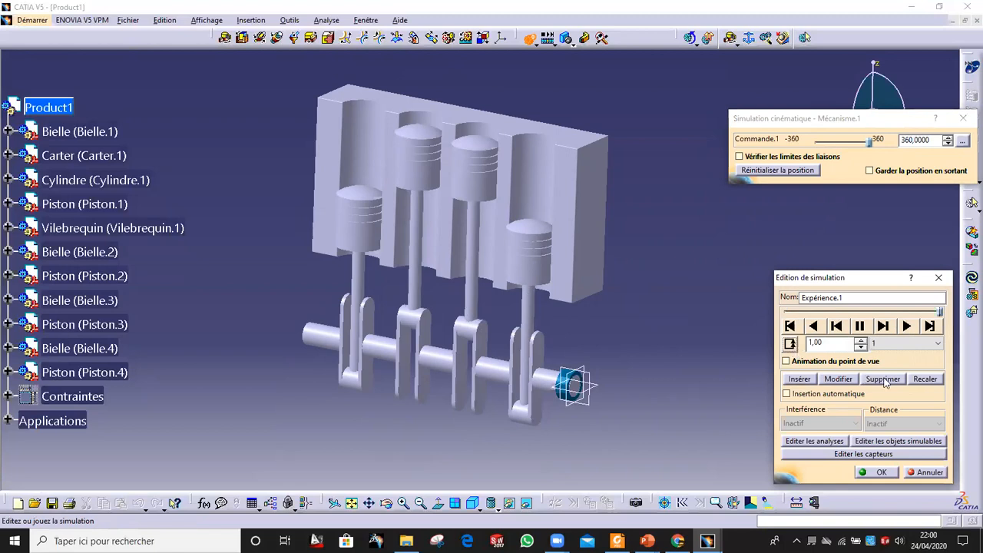
# Step: Set the interpolation step of Expérience.1 to 0.02 and play the simulation, viewing the moving engine from several angles
pyautogui.click(907, 344)
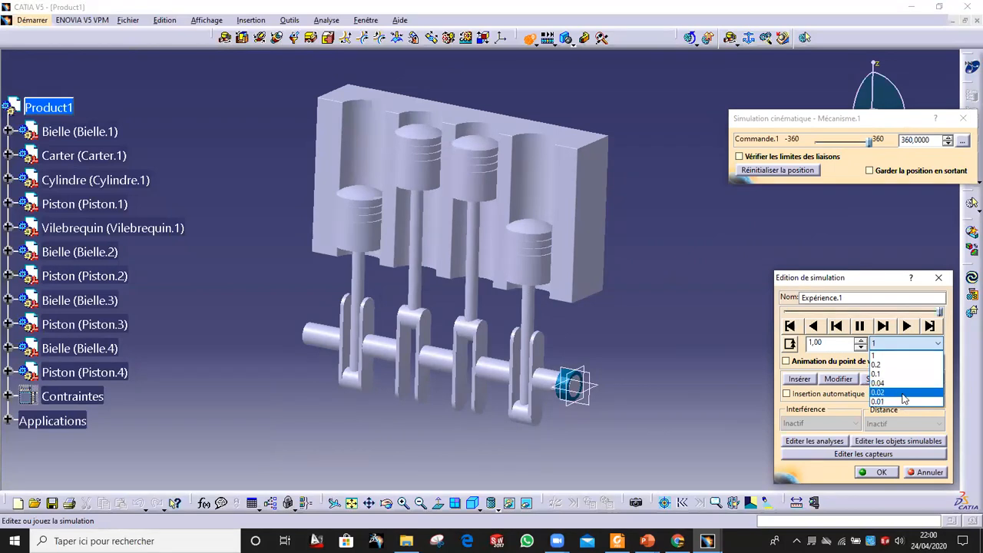
pyautogui.click(904, 392)
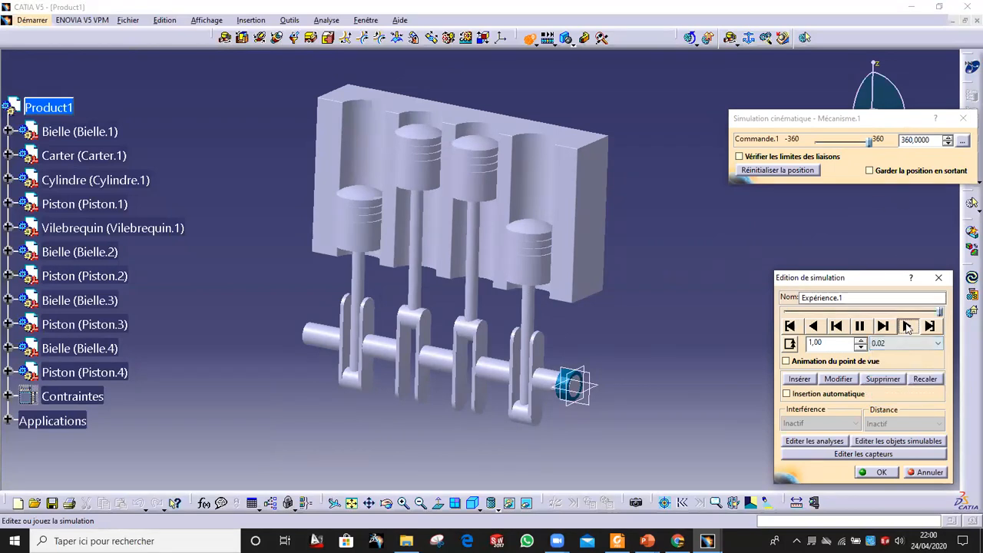
pyautogui.click(907, 327)
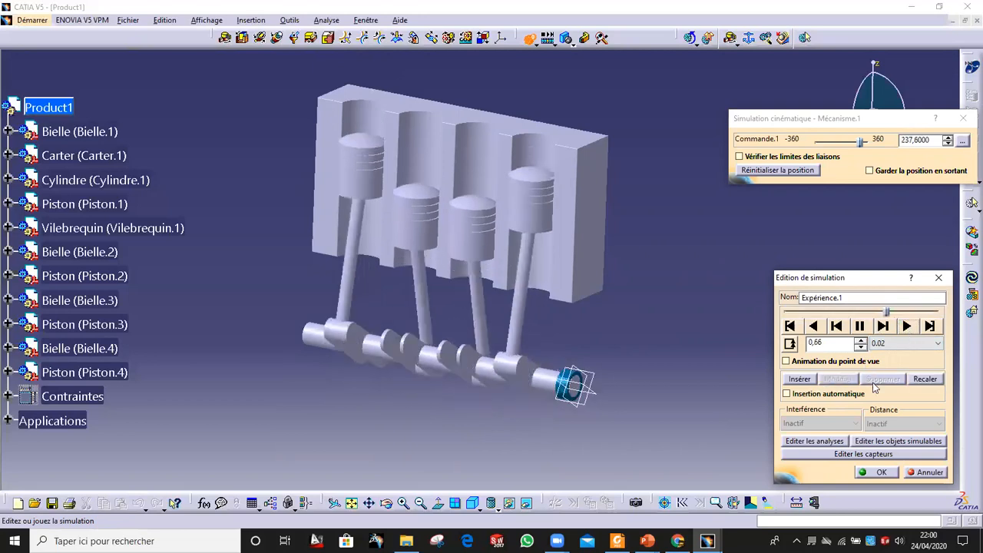
pyautogui.moveTo(692, 310); pyautogui.dragTo(615, 389, button='middle')
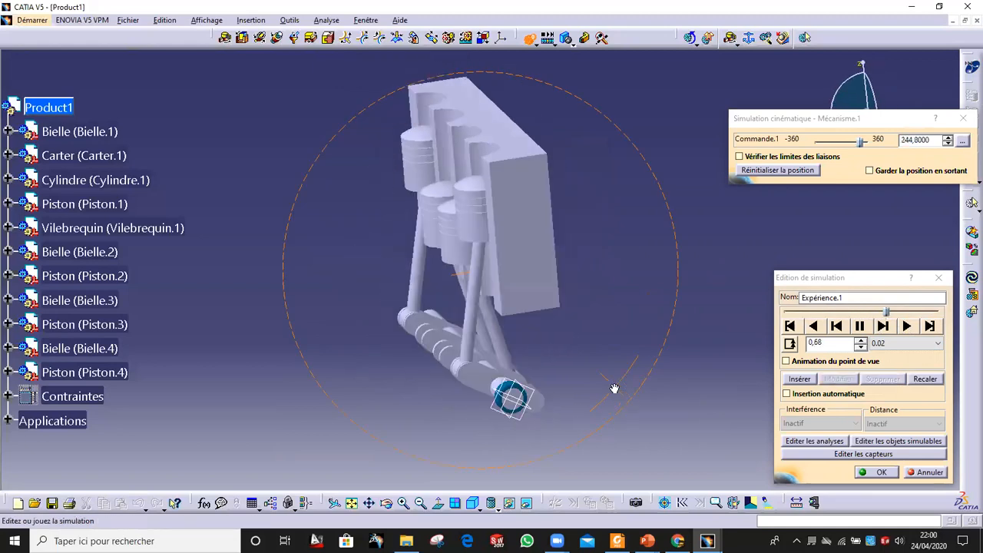
pyautogui.moveTo(616, 206)
pyautogui.mouseDown(button='middle')
pyautogui.moveTo(637, 179)
pyautogui.moveTo(626, 219)
pyautogui.mouseUp(button='middle')
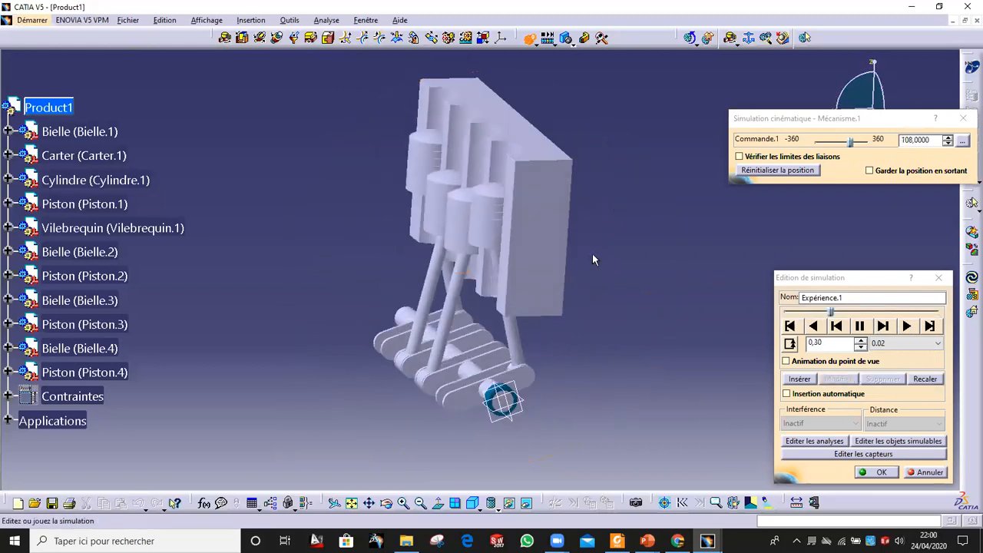
pyautogui.moveTo(348, 361); pyautogui.dragTo(559, 284, button='middle')
pyautogui.moveTo(505, 374); pyautogui.dragTo(504, 338, button='middle')
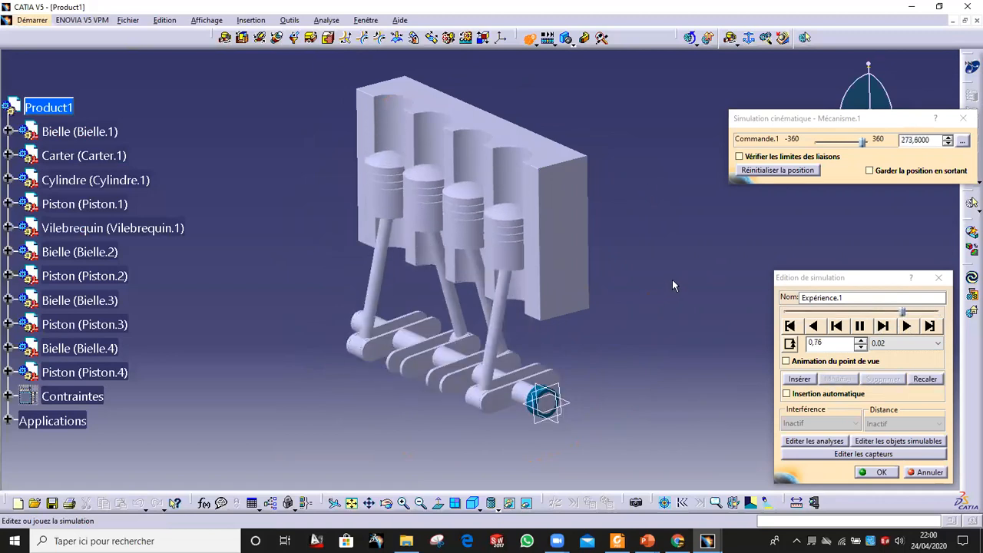